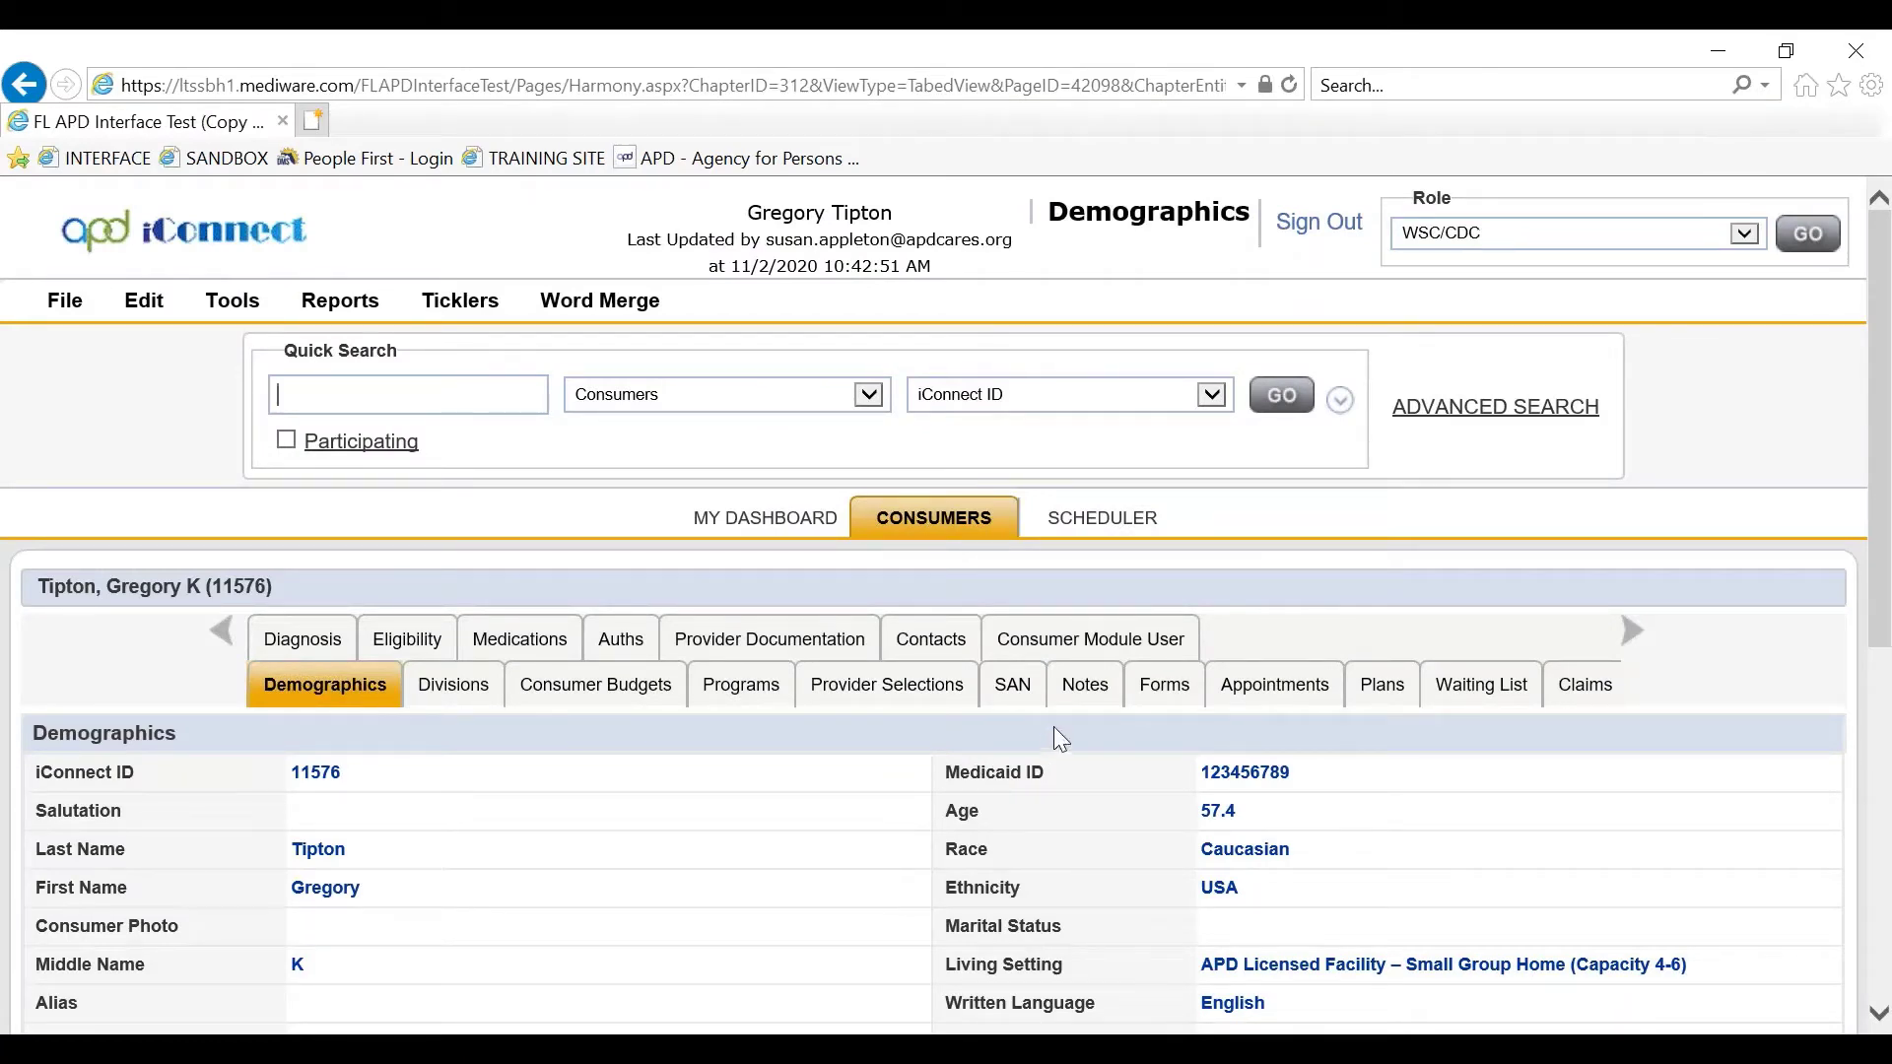
# Open the consumer's draft permanent SAN record and add a new SAN assessment to it
pyautogui.click(1008, 692)
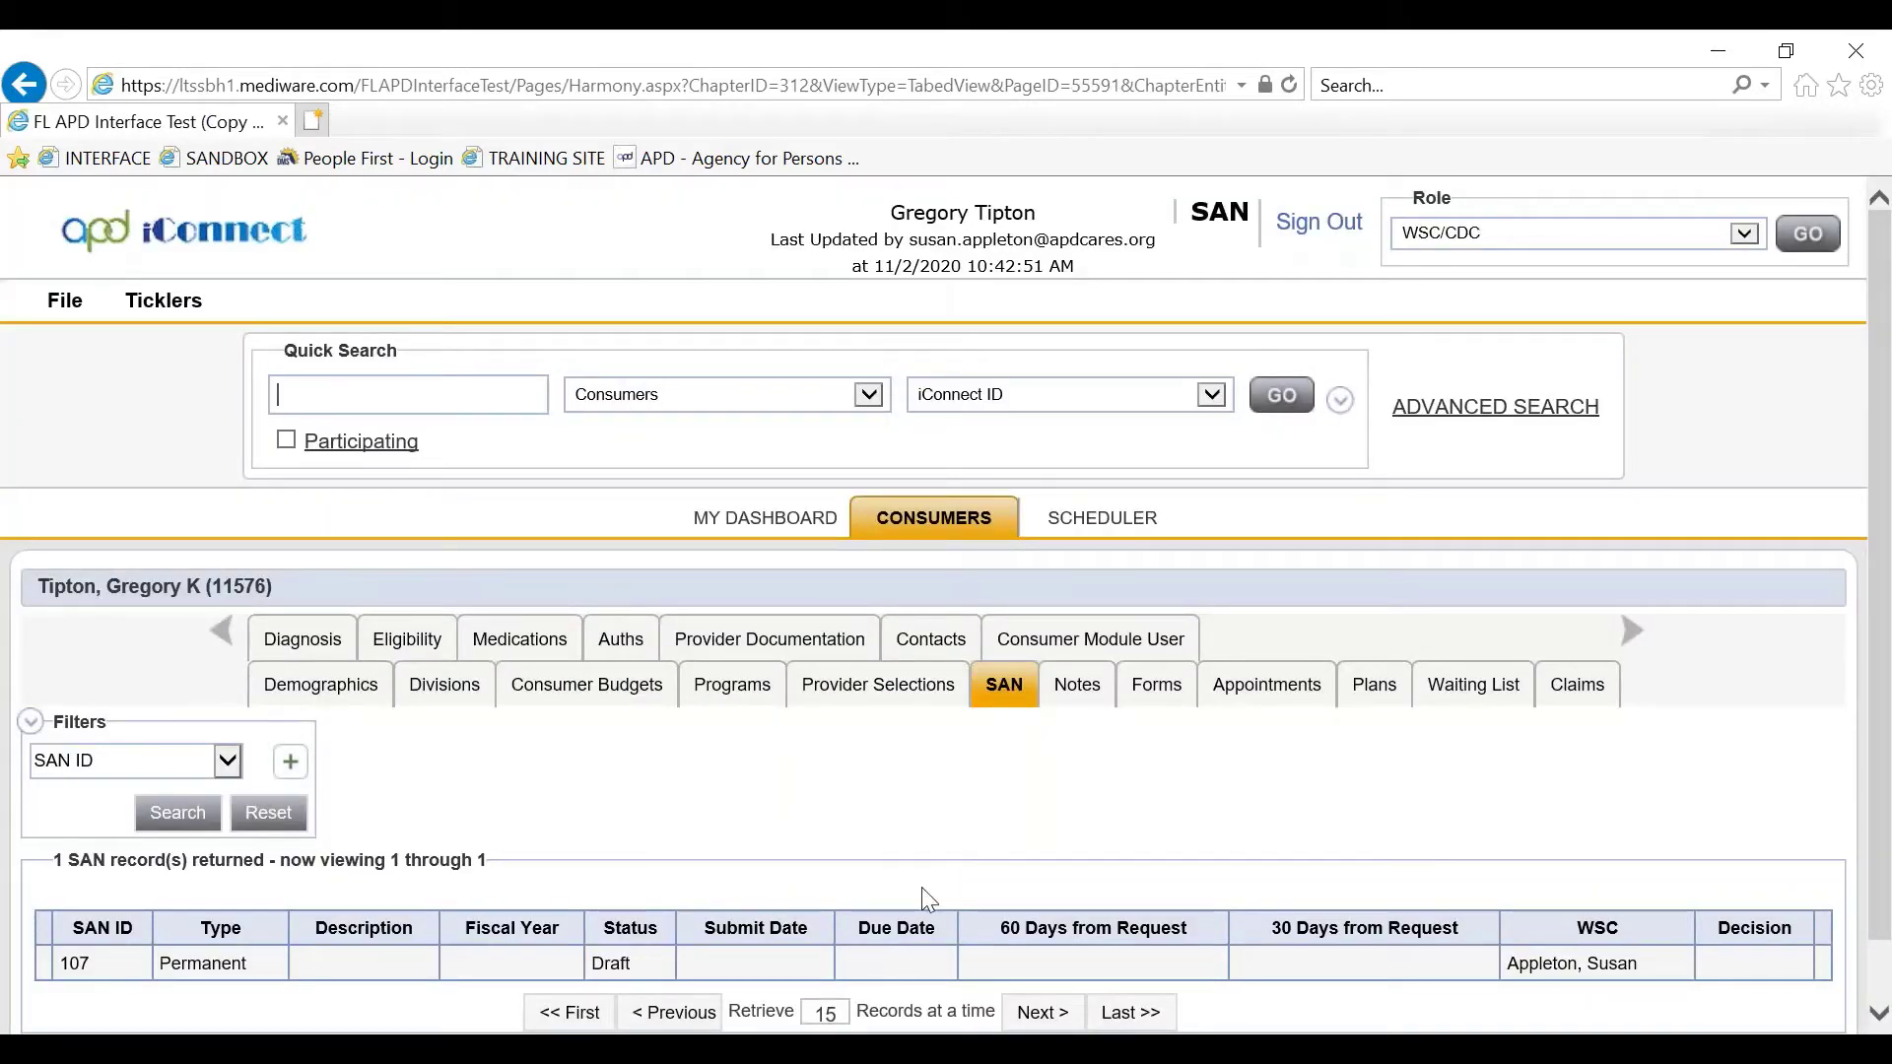
pyautogui.click(509, 970)
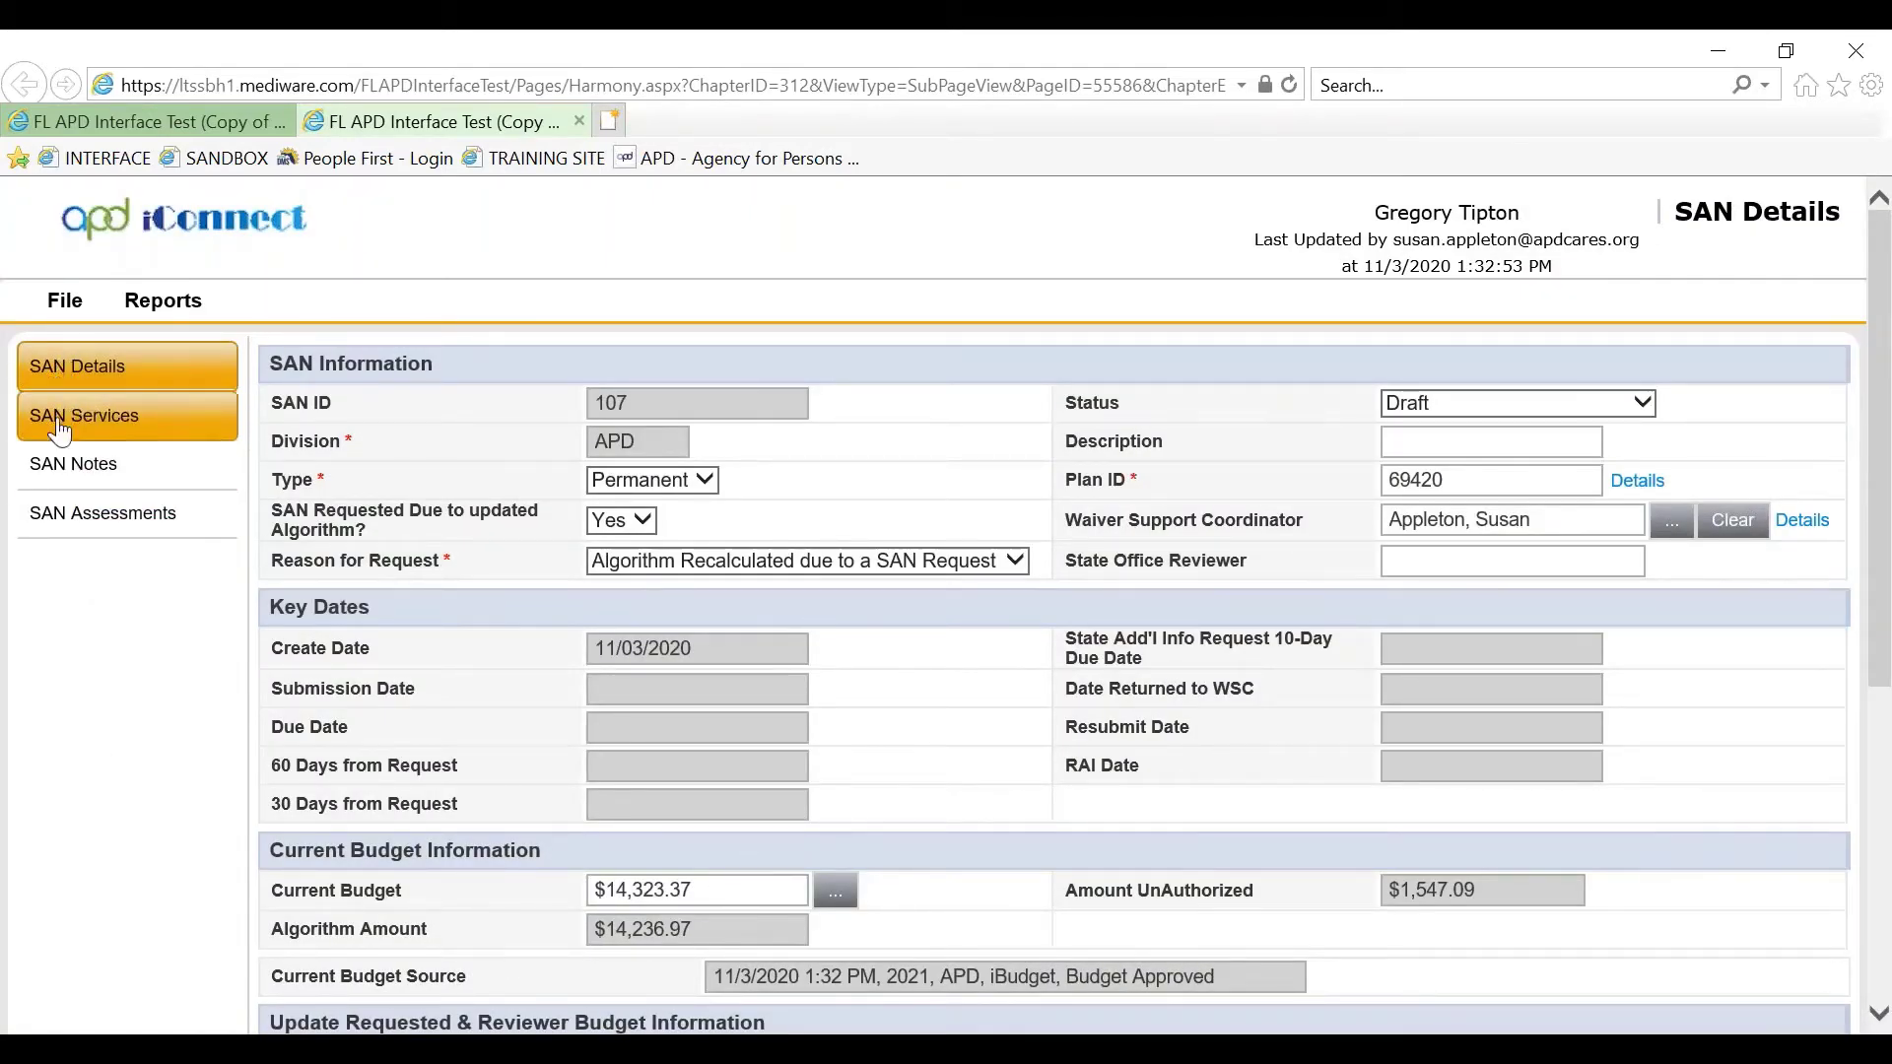
pyautogui.click(91, 514)
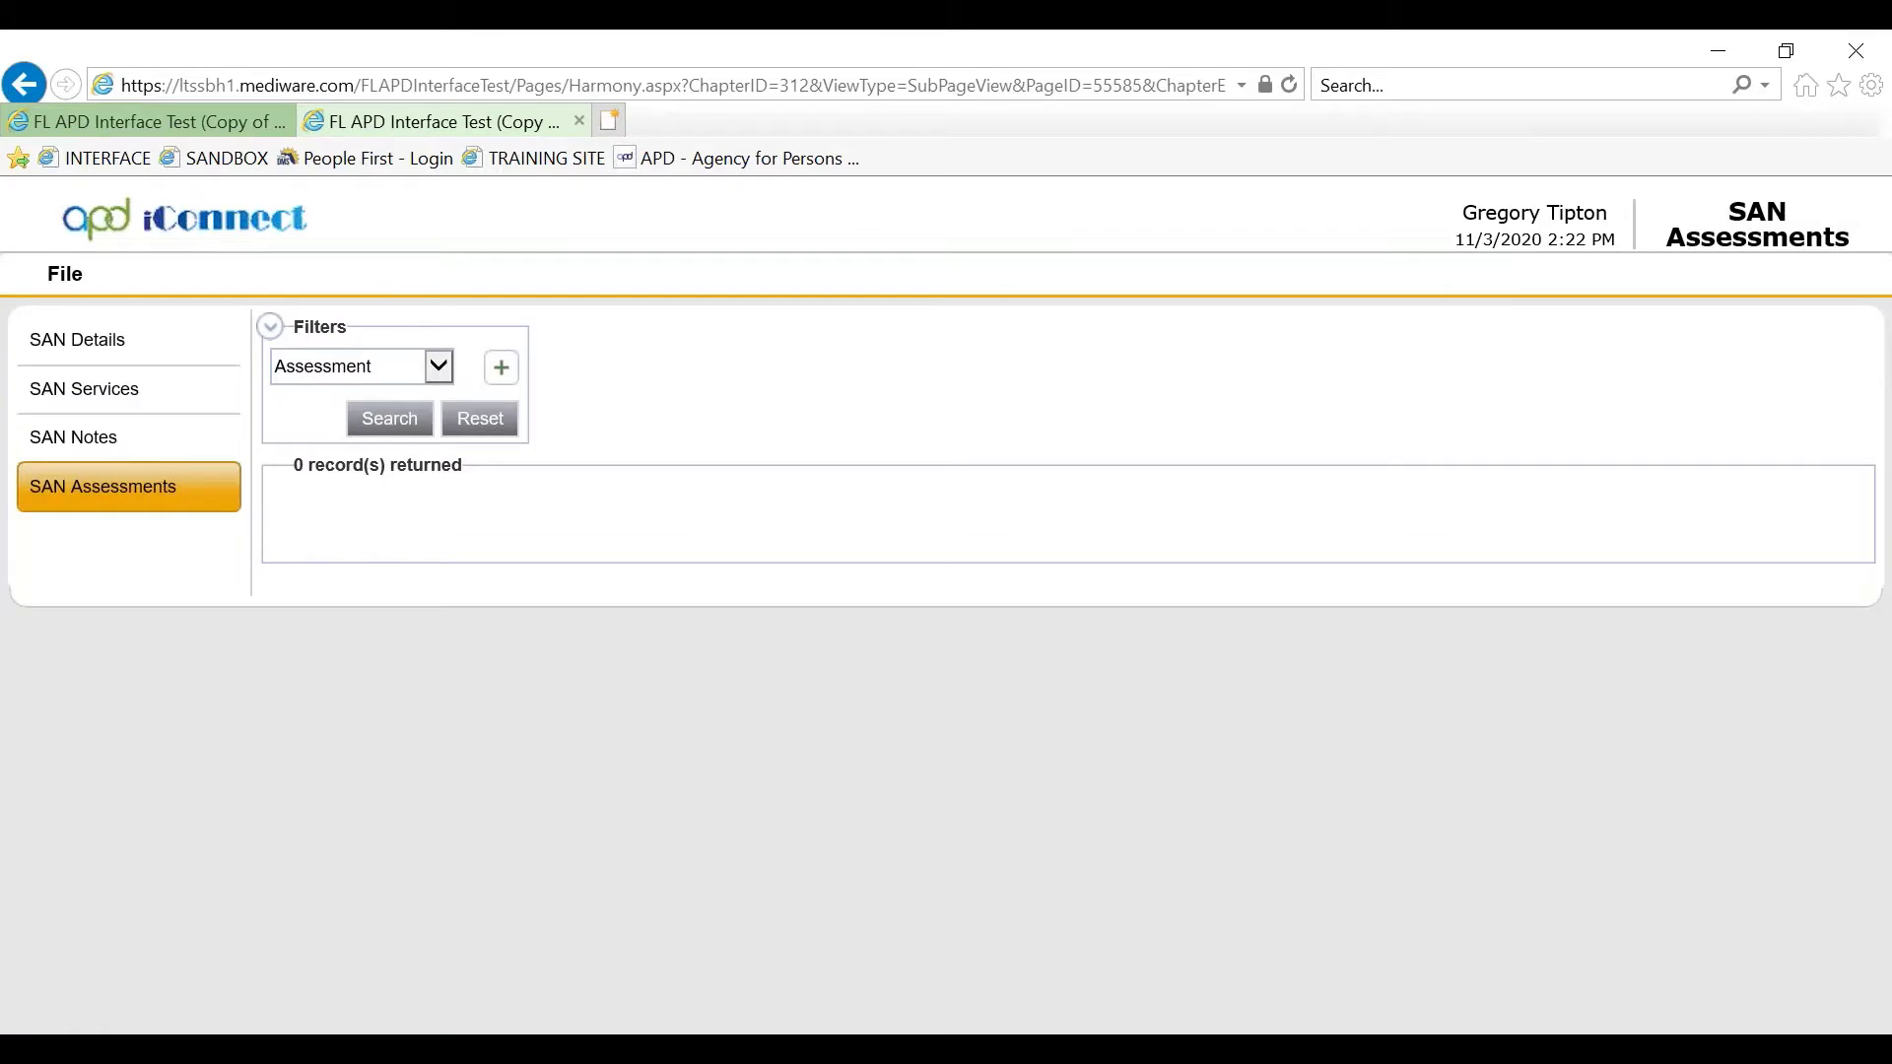
pyautogui.moveTo(71, 273)
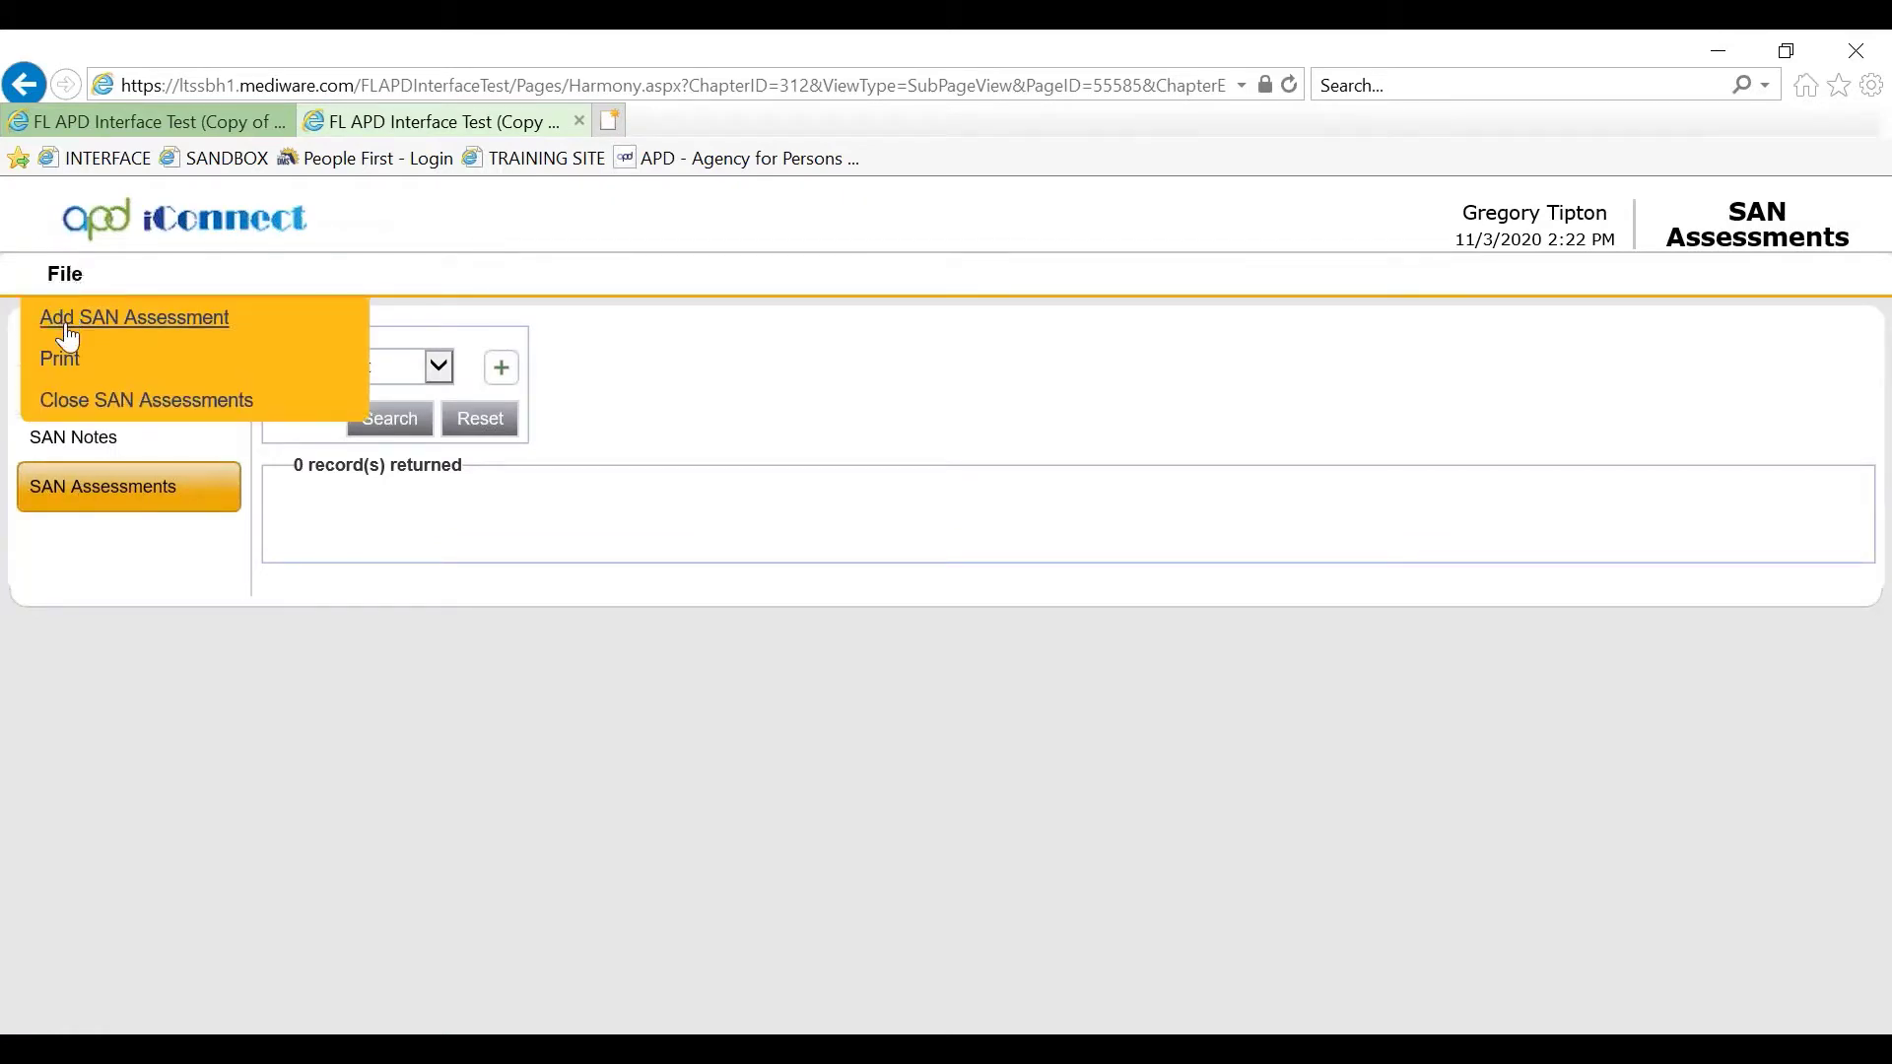
pyautogui.click(67, 321)
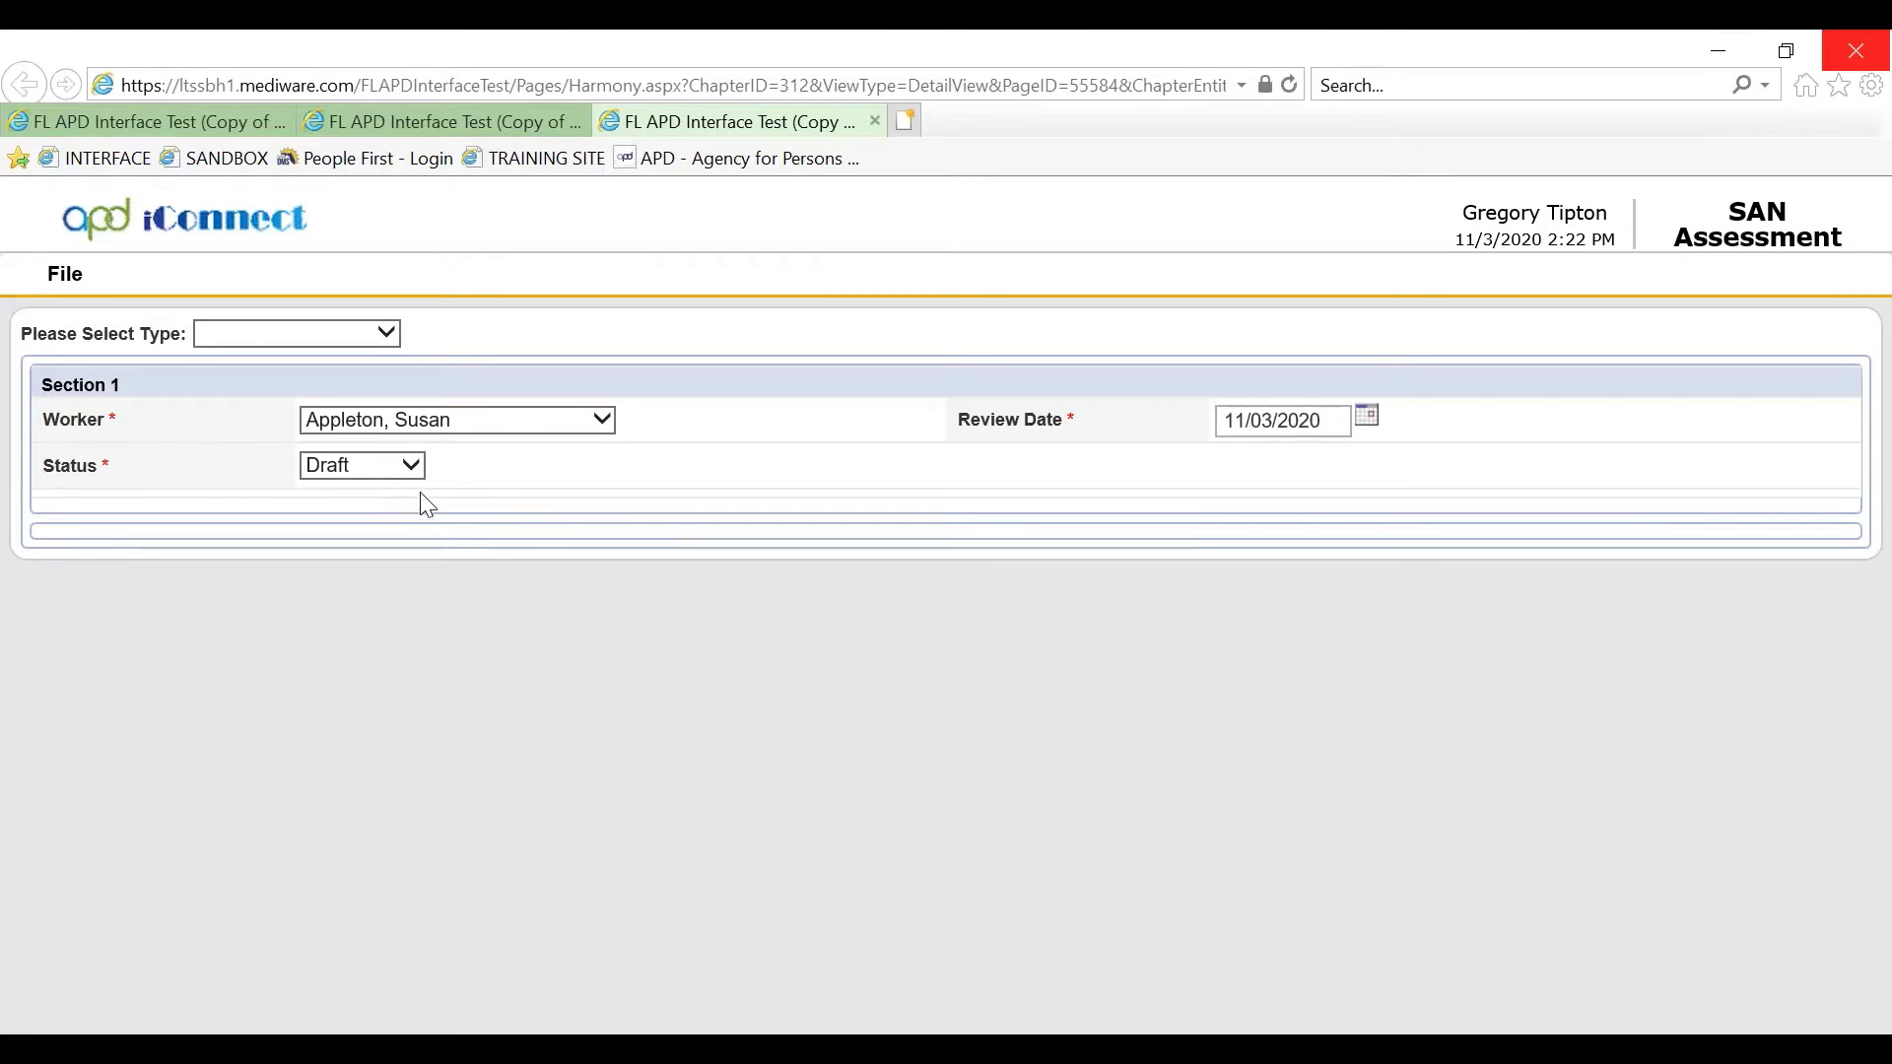
# Review the assessment's status options and select WSC SAN Request as the assessment type
pyautogui.click(408, 461)
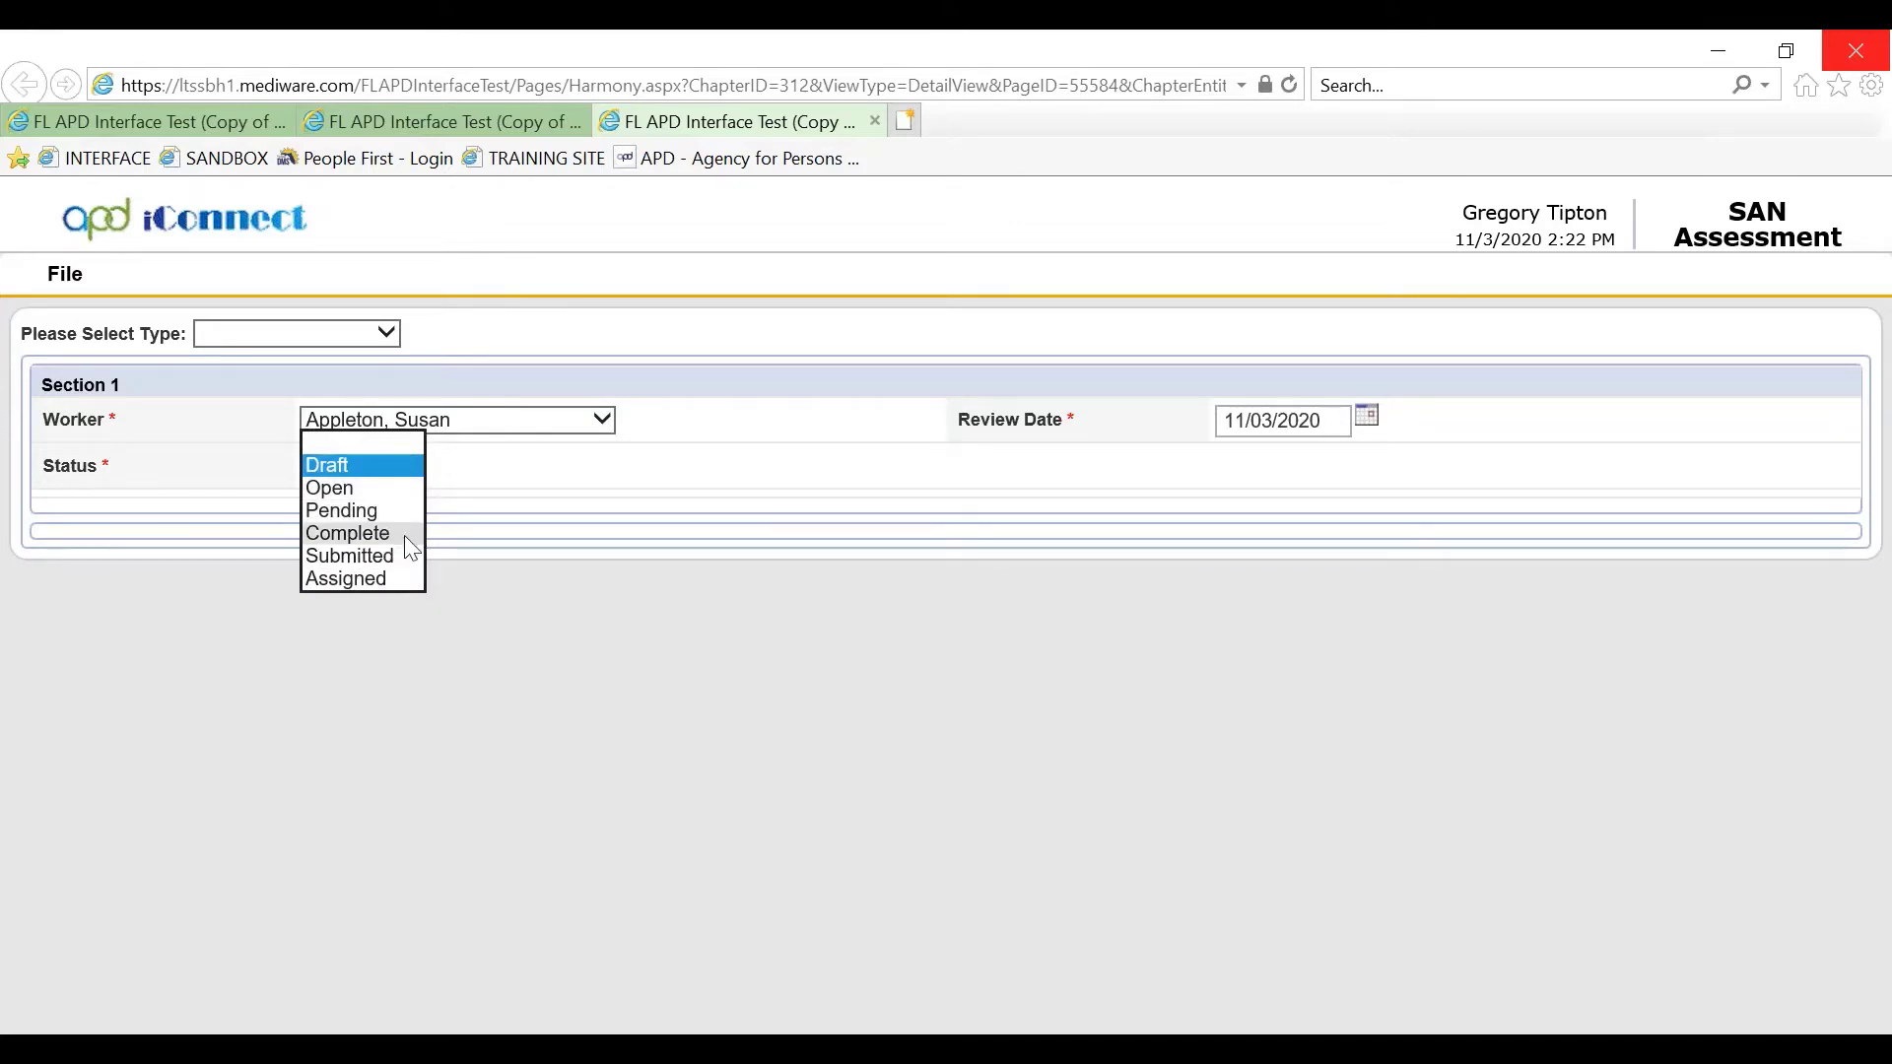
pyautogui.click(694, 535)
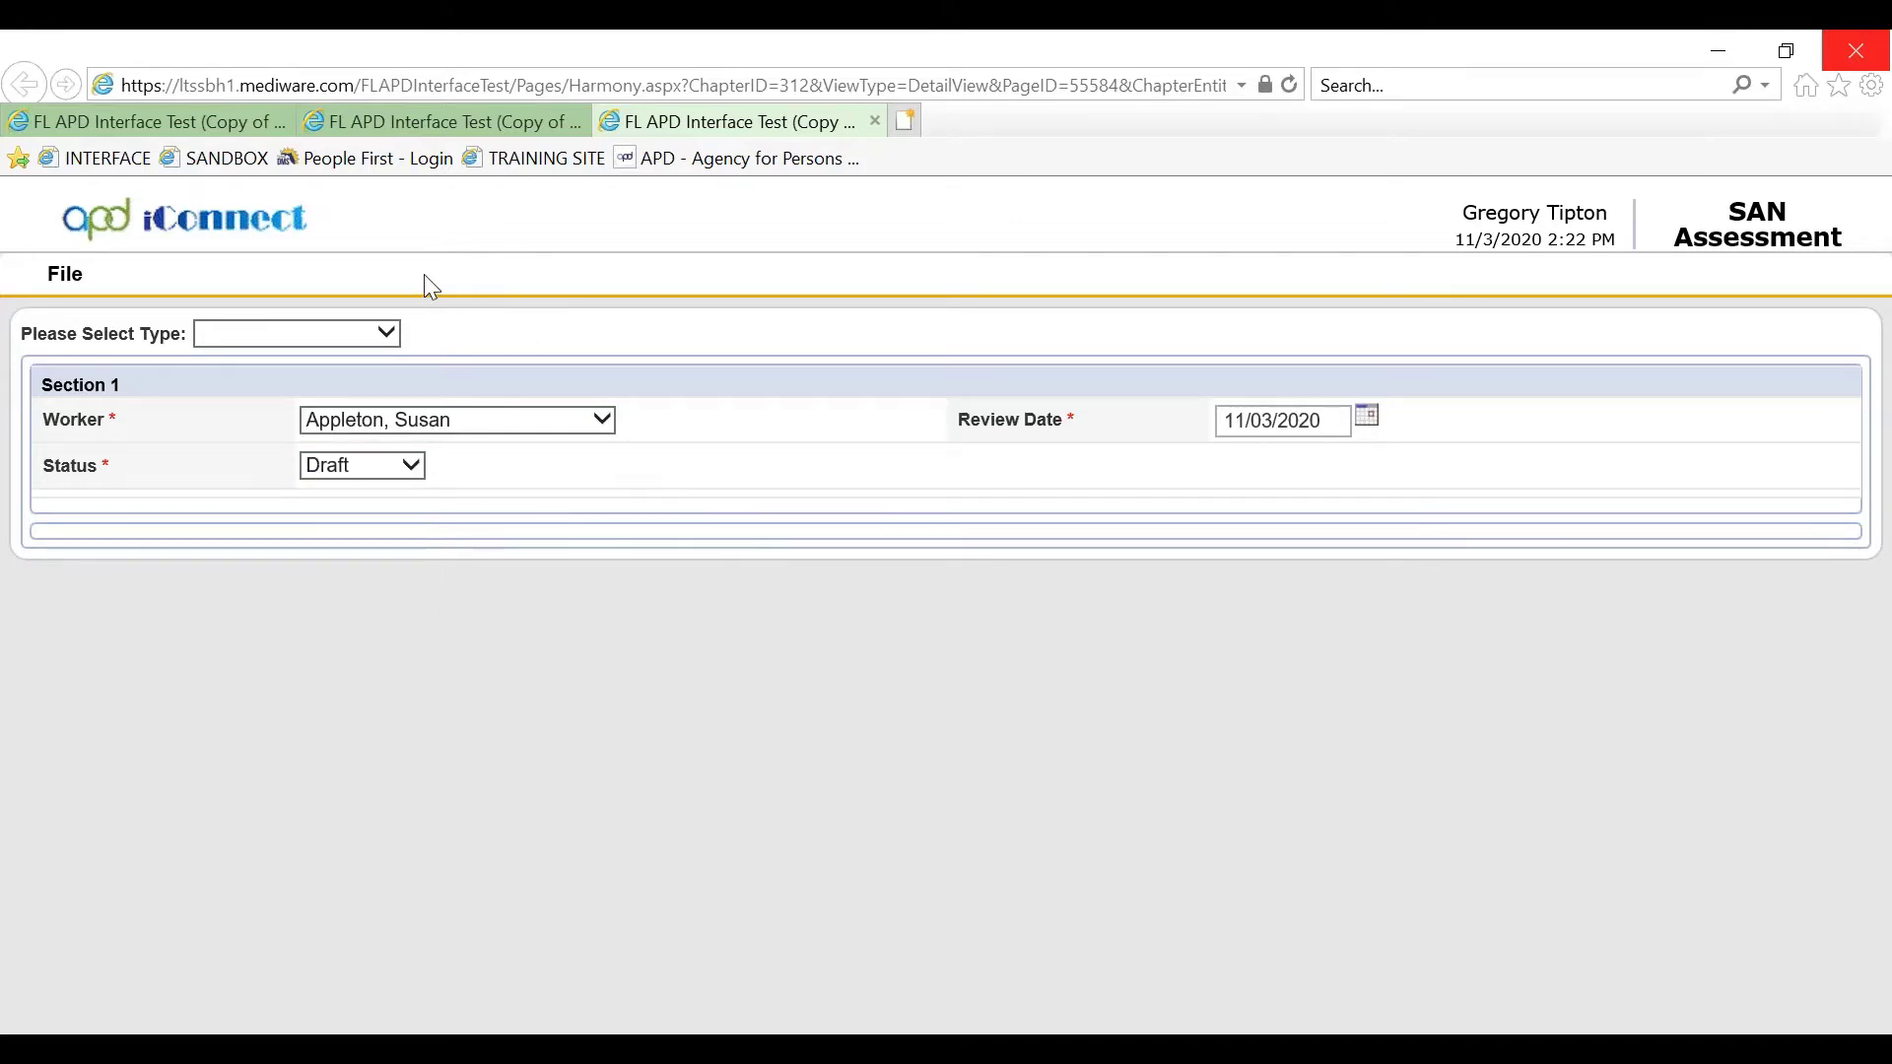
pyautogui.click(389, 333)
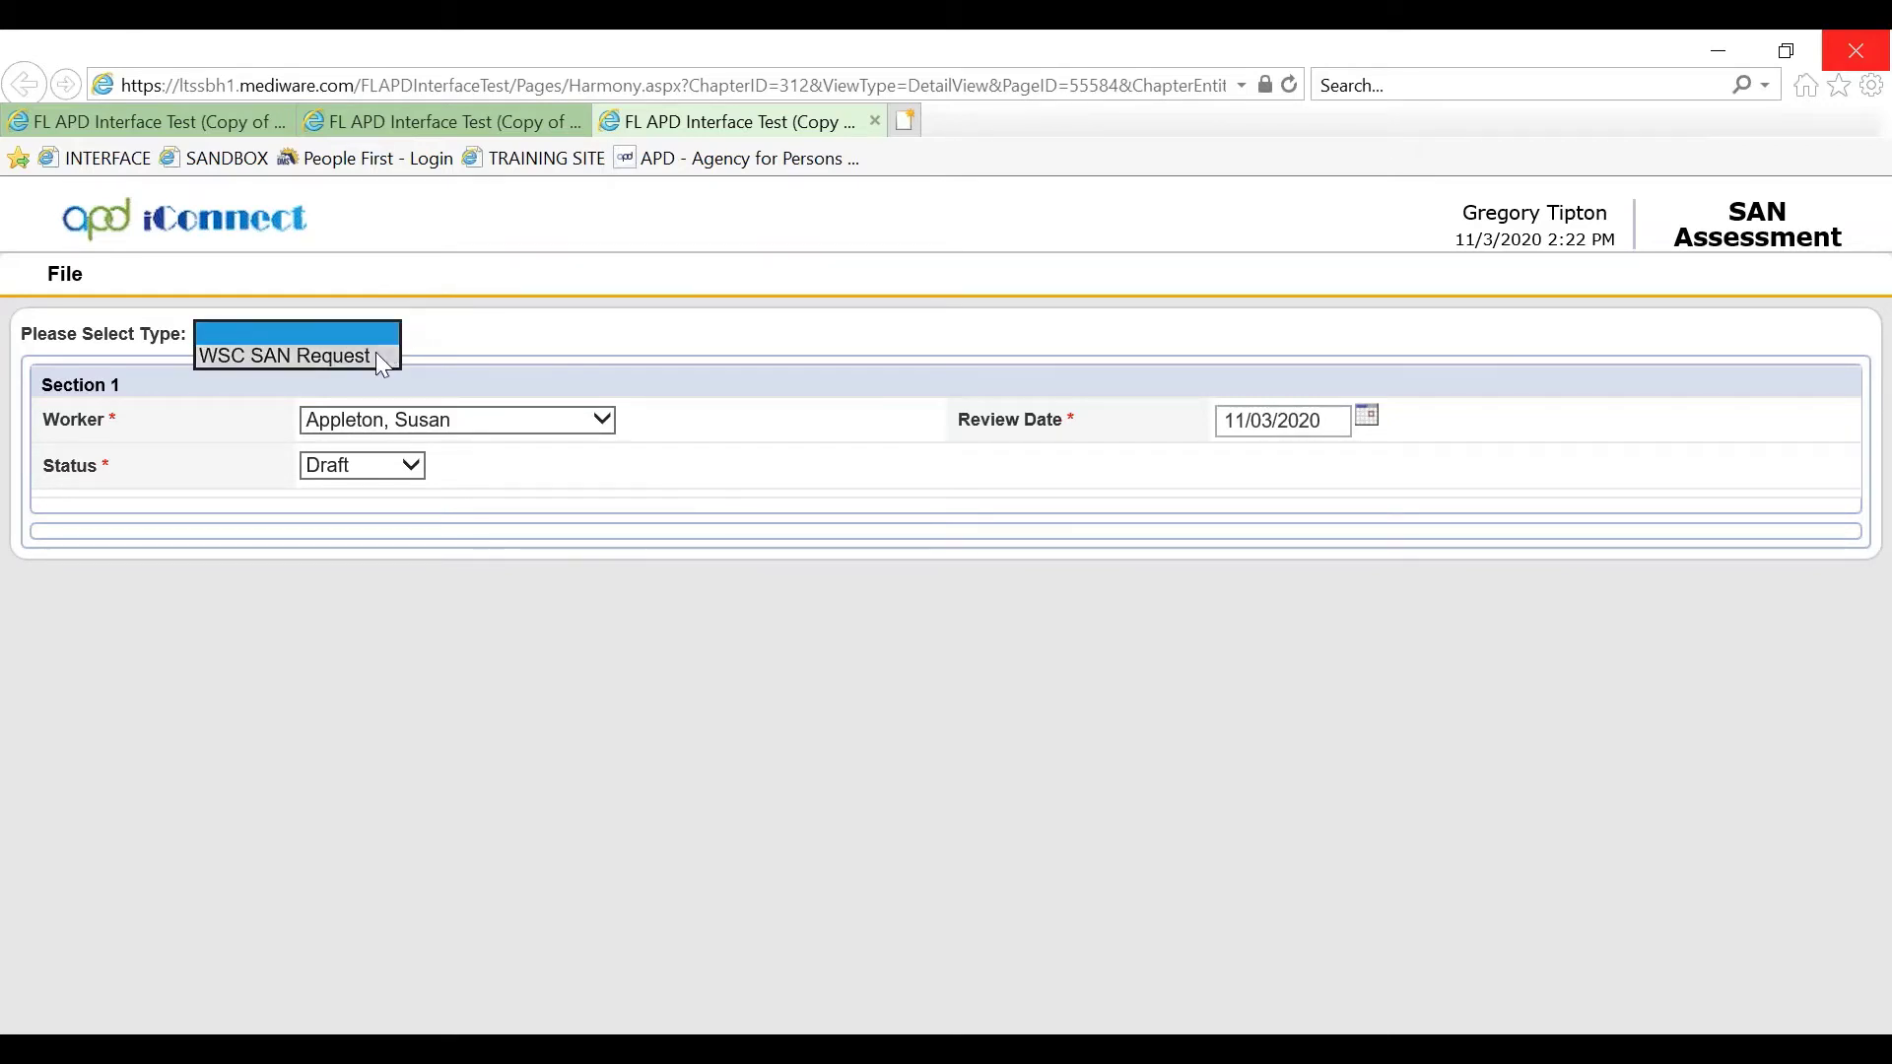
pyautogui.click(376, 353)
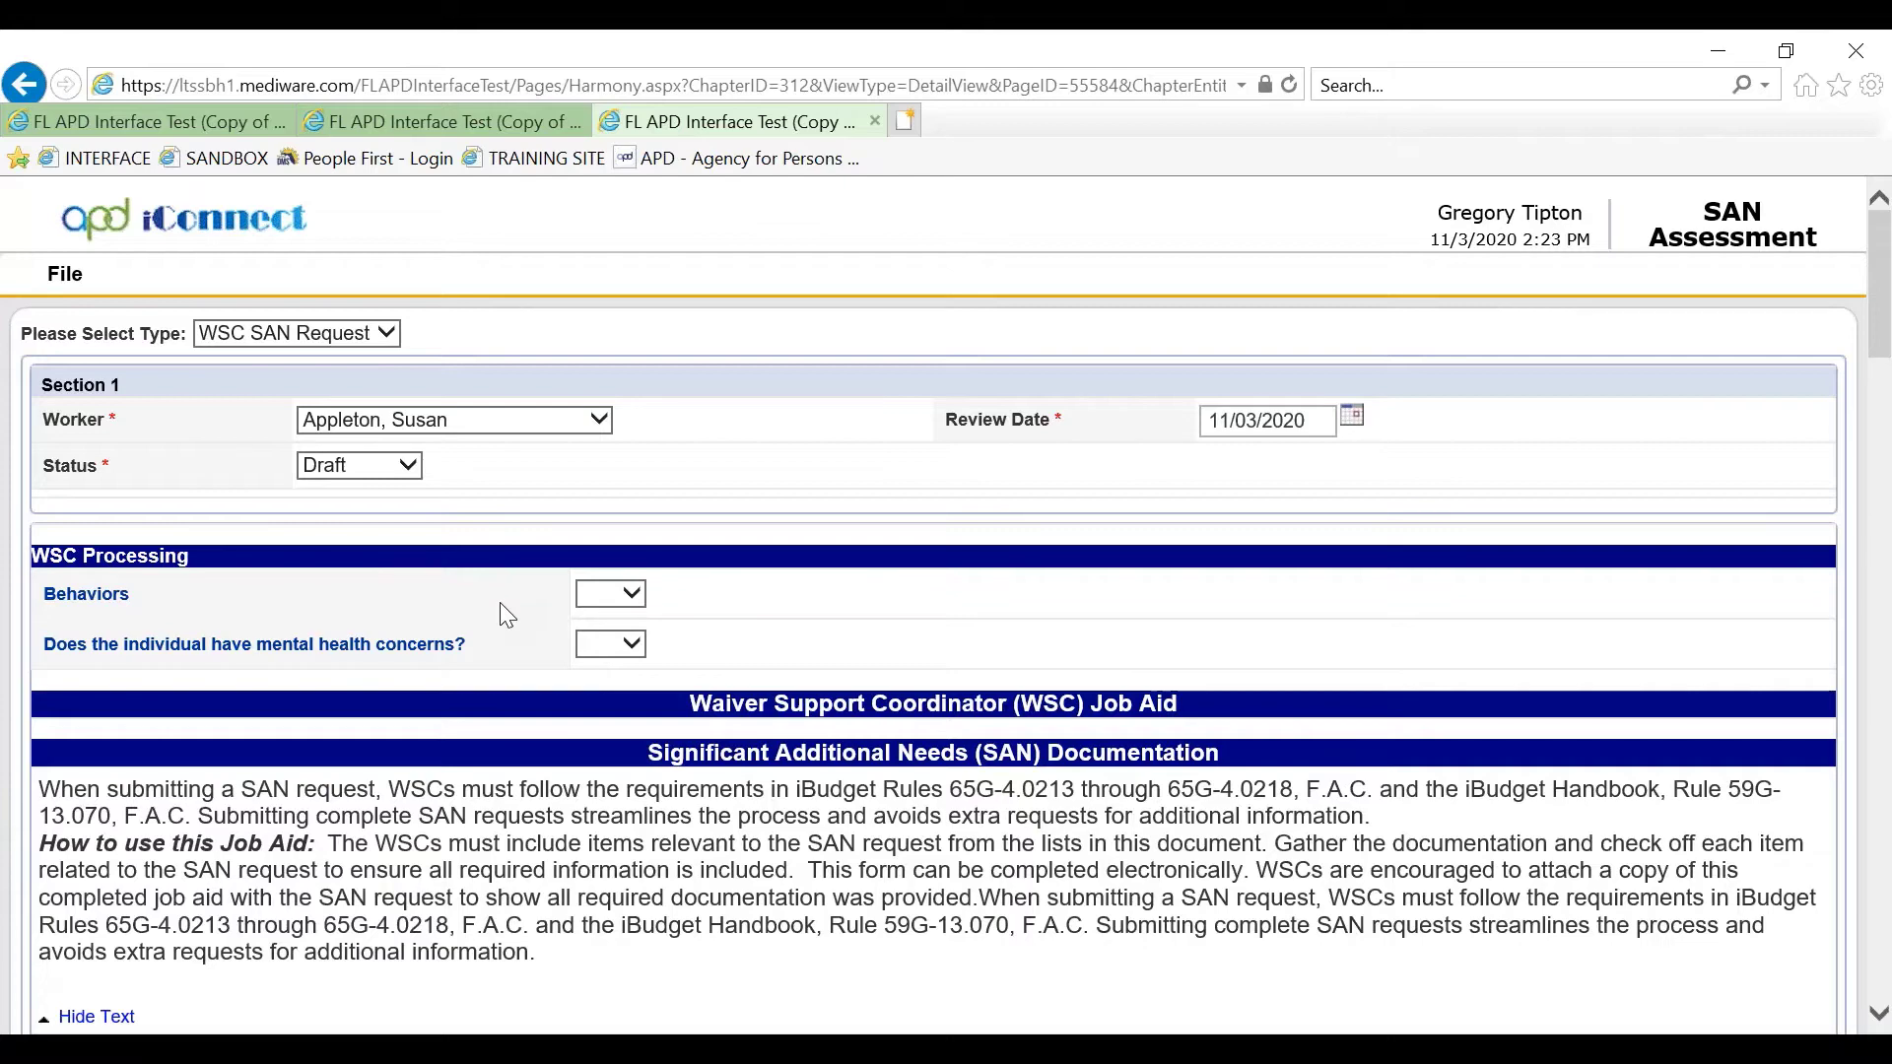
# Answer Behaviors under WSC Processing with Yes to reveal its follow-up questions, and change the answer to No
pyautogui.click(634, 596)
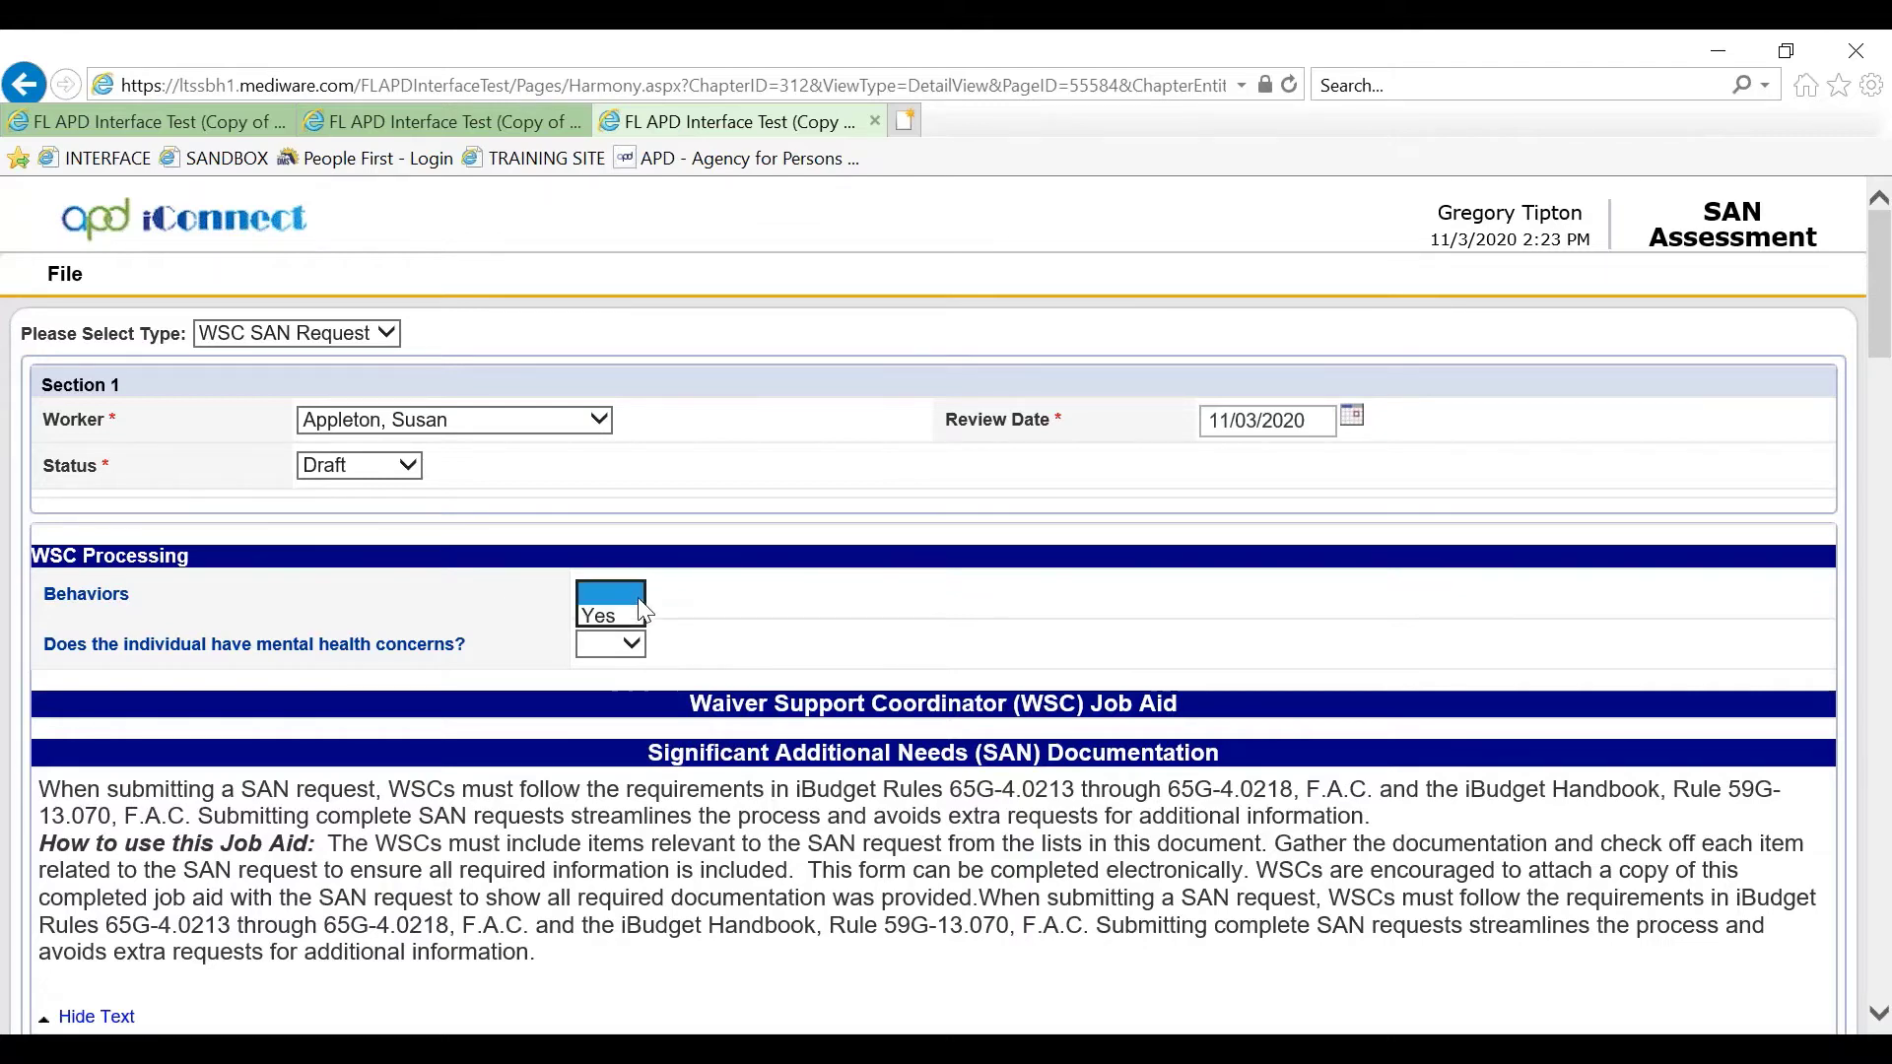
pyautogui.click(624, 615)
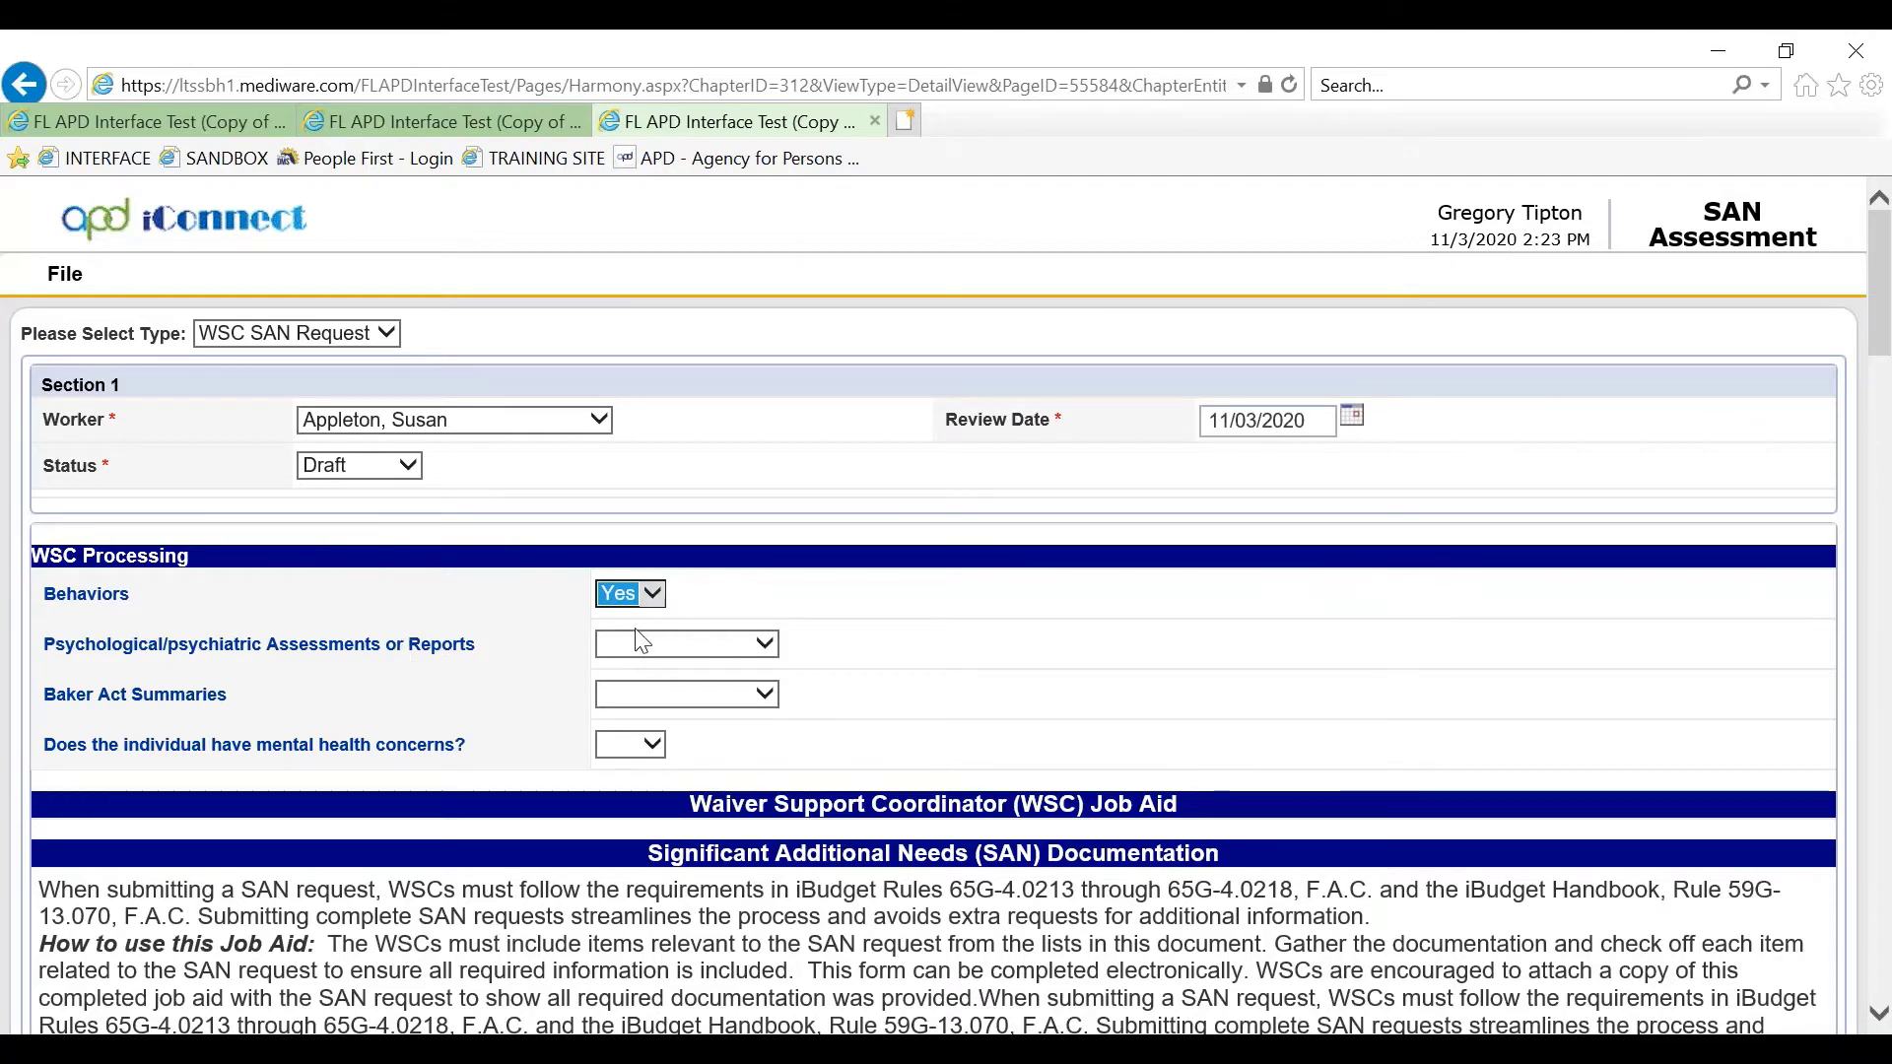
pyautogui.click(654, 593)
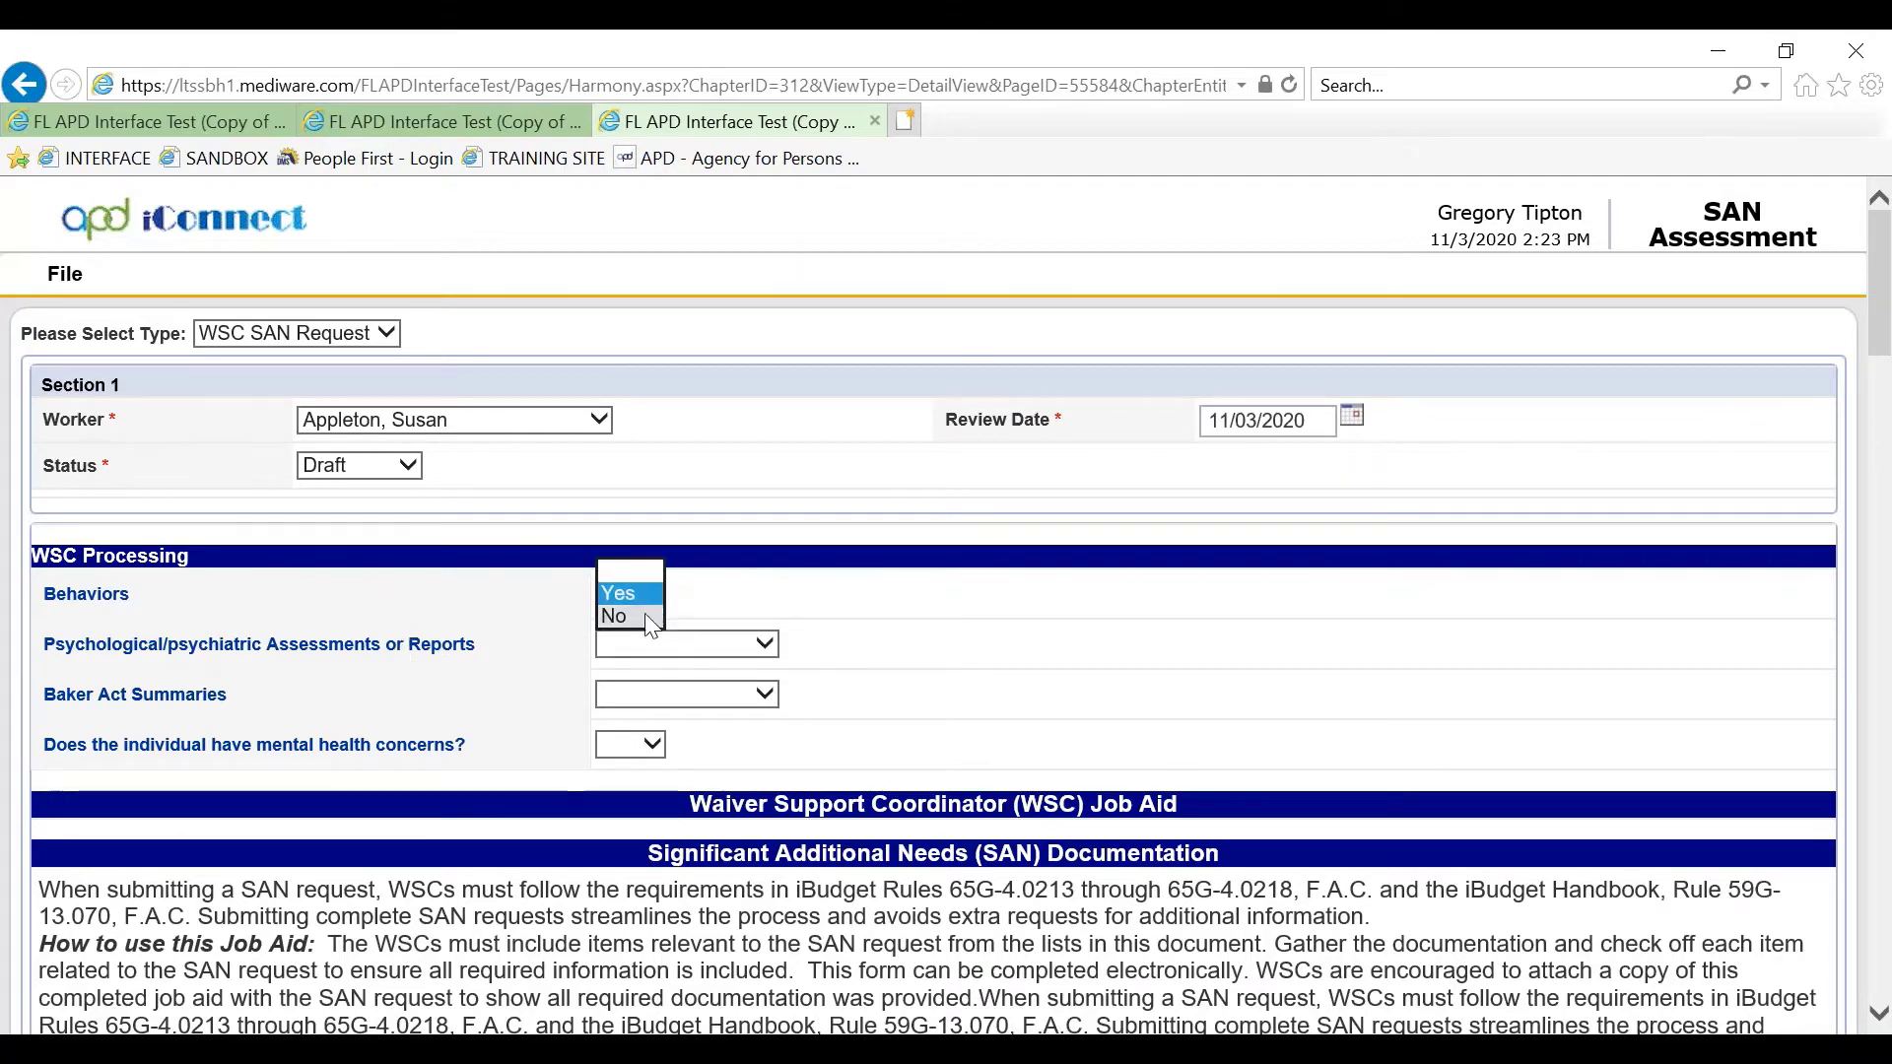
pyautogui.click(642, 618)
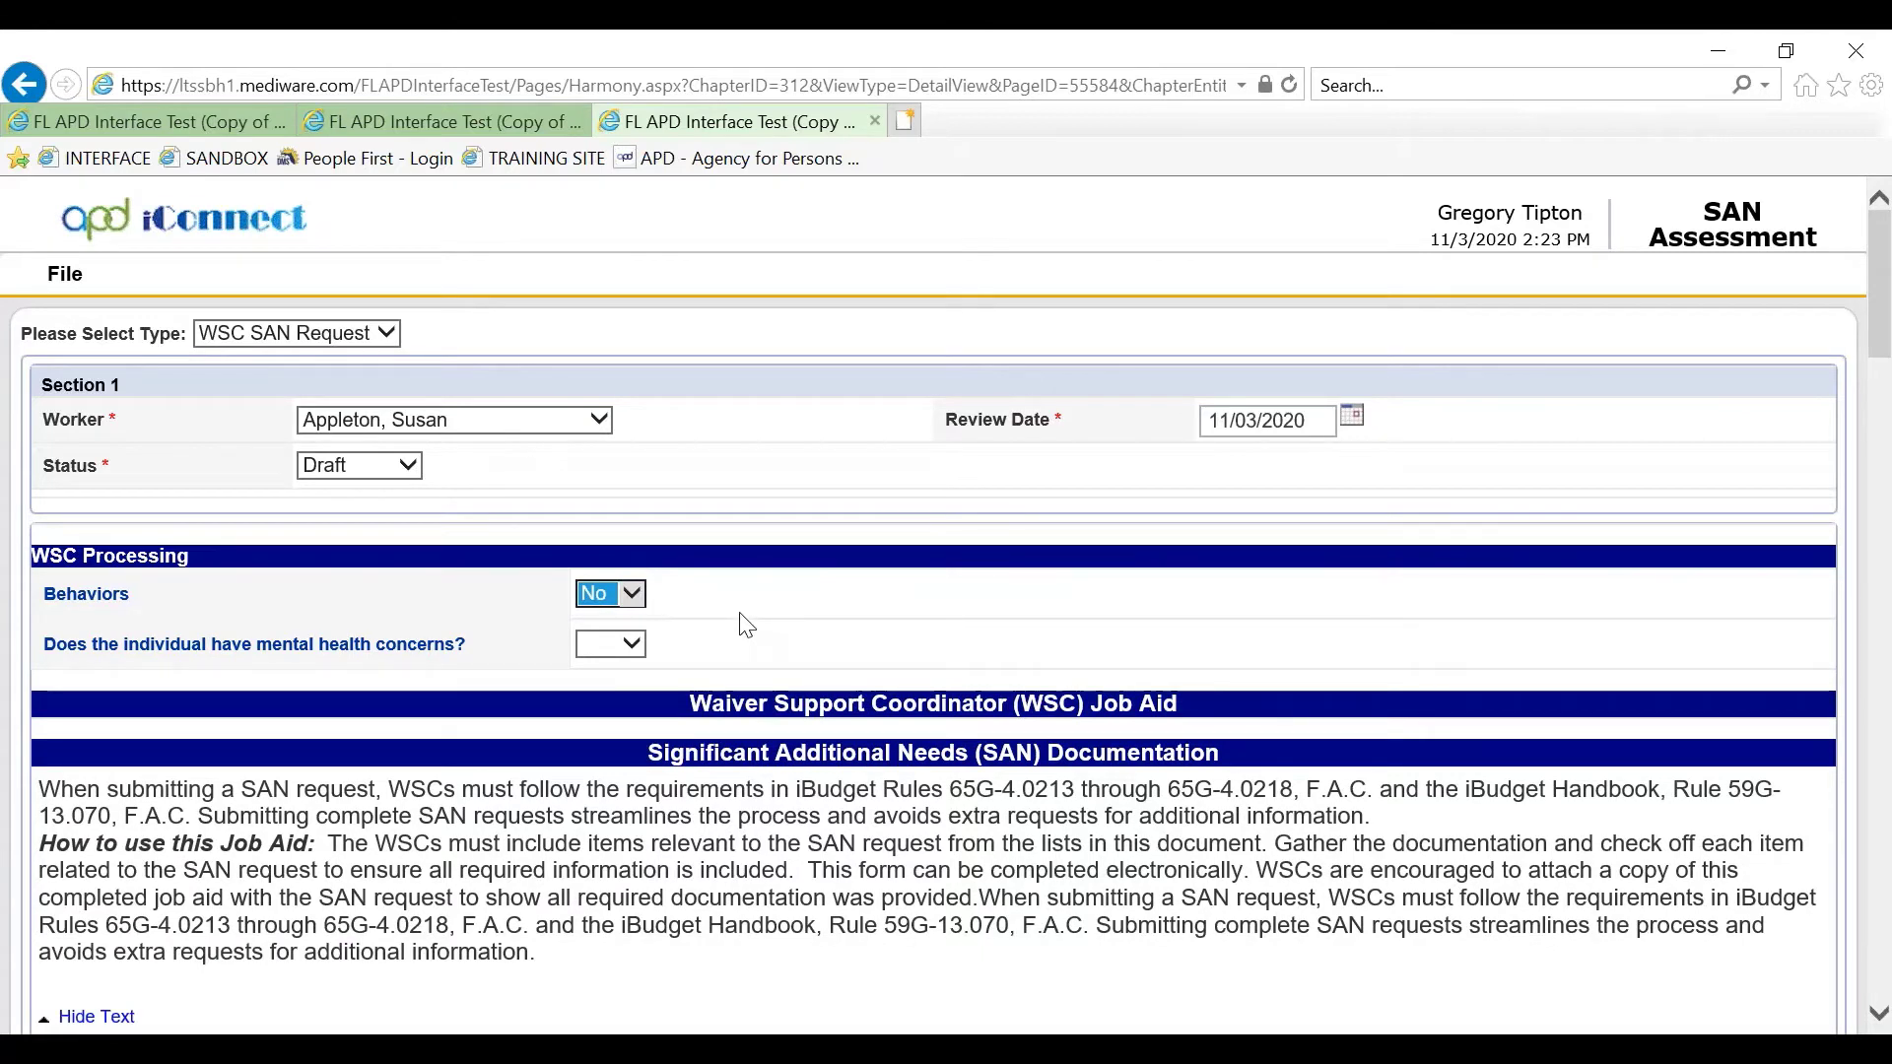
# Mark in Section A that the WSC attempted to address needs within available budget
pyautogui.scroll(-3, 746, 626)
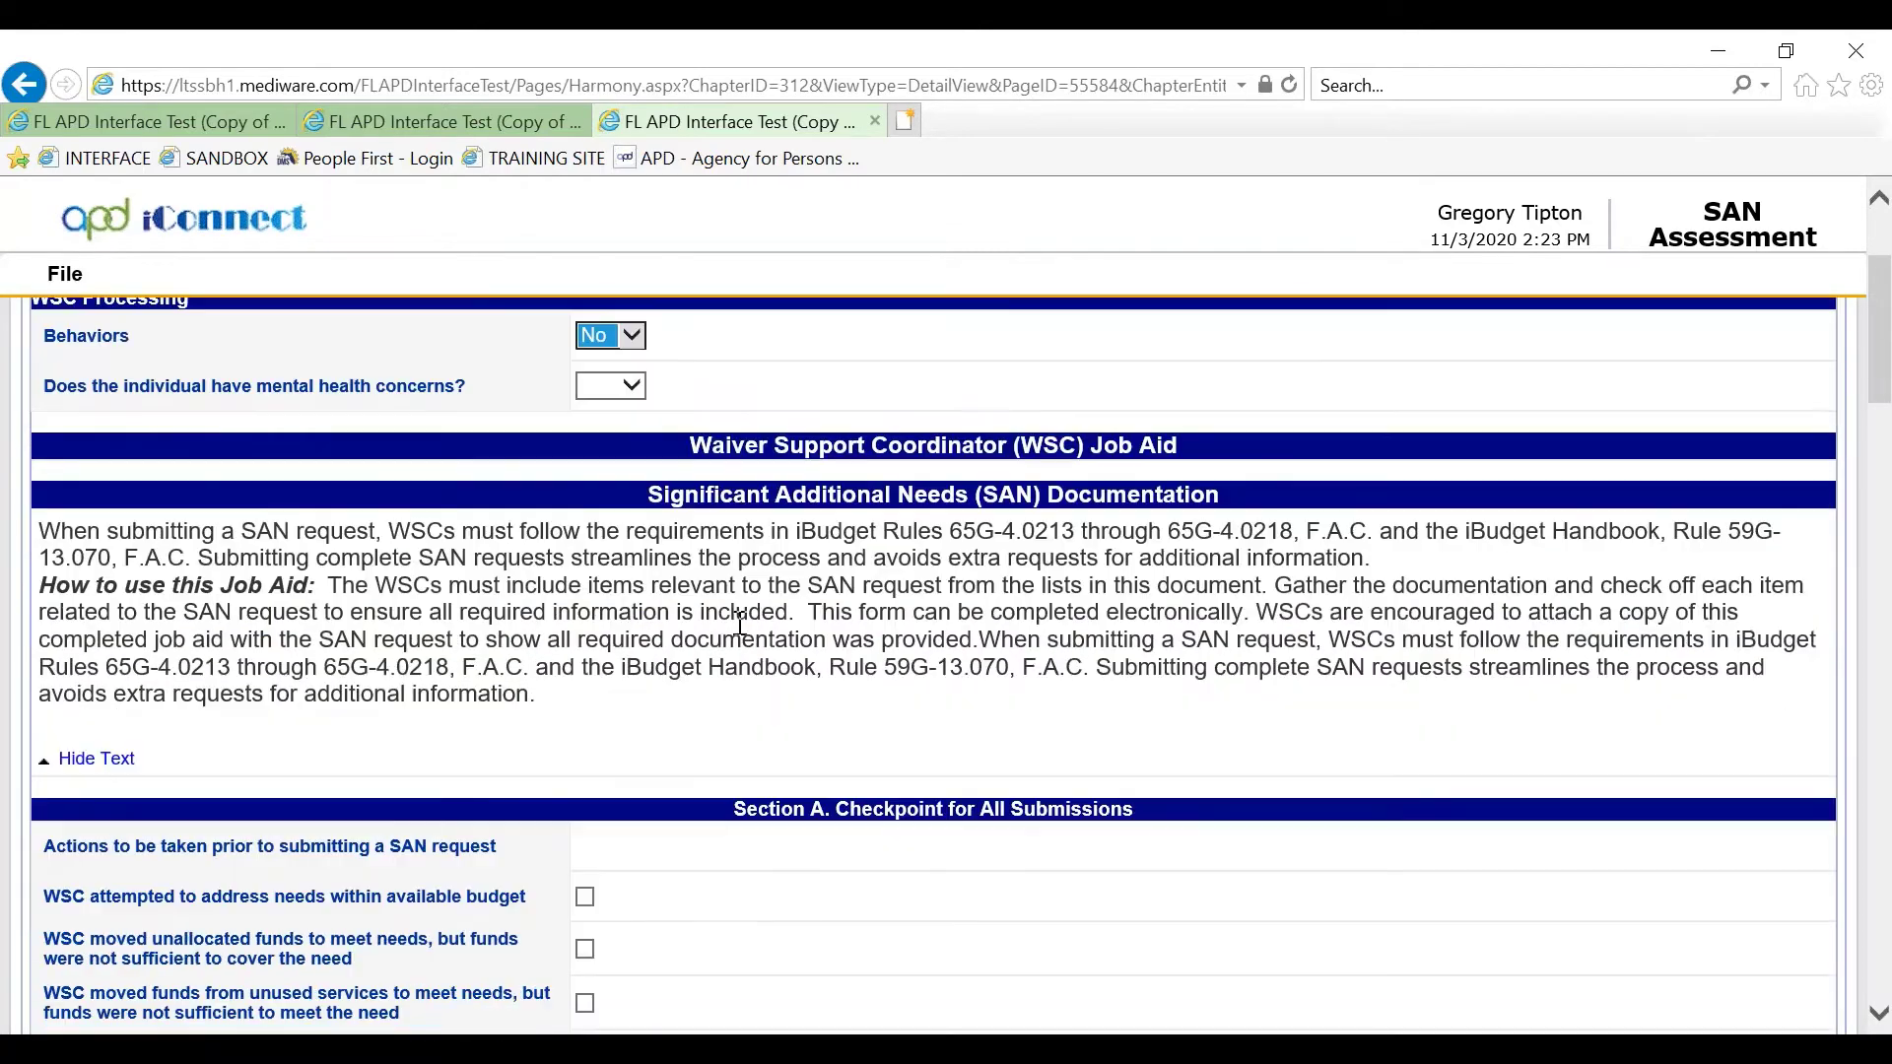
pyautogui.scroll(-1, 740, 623)
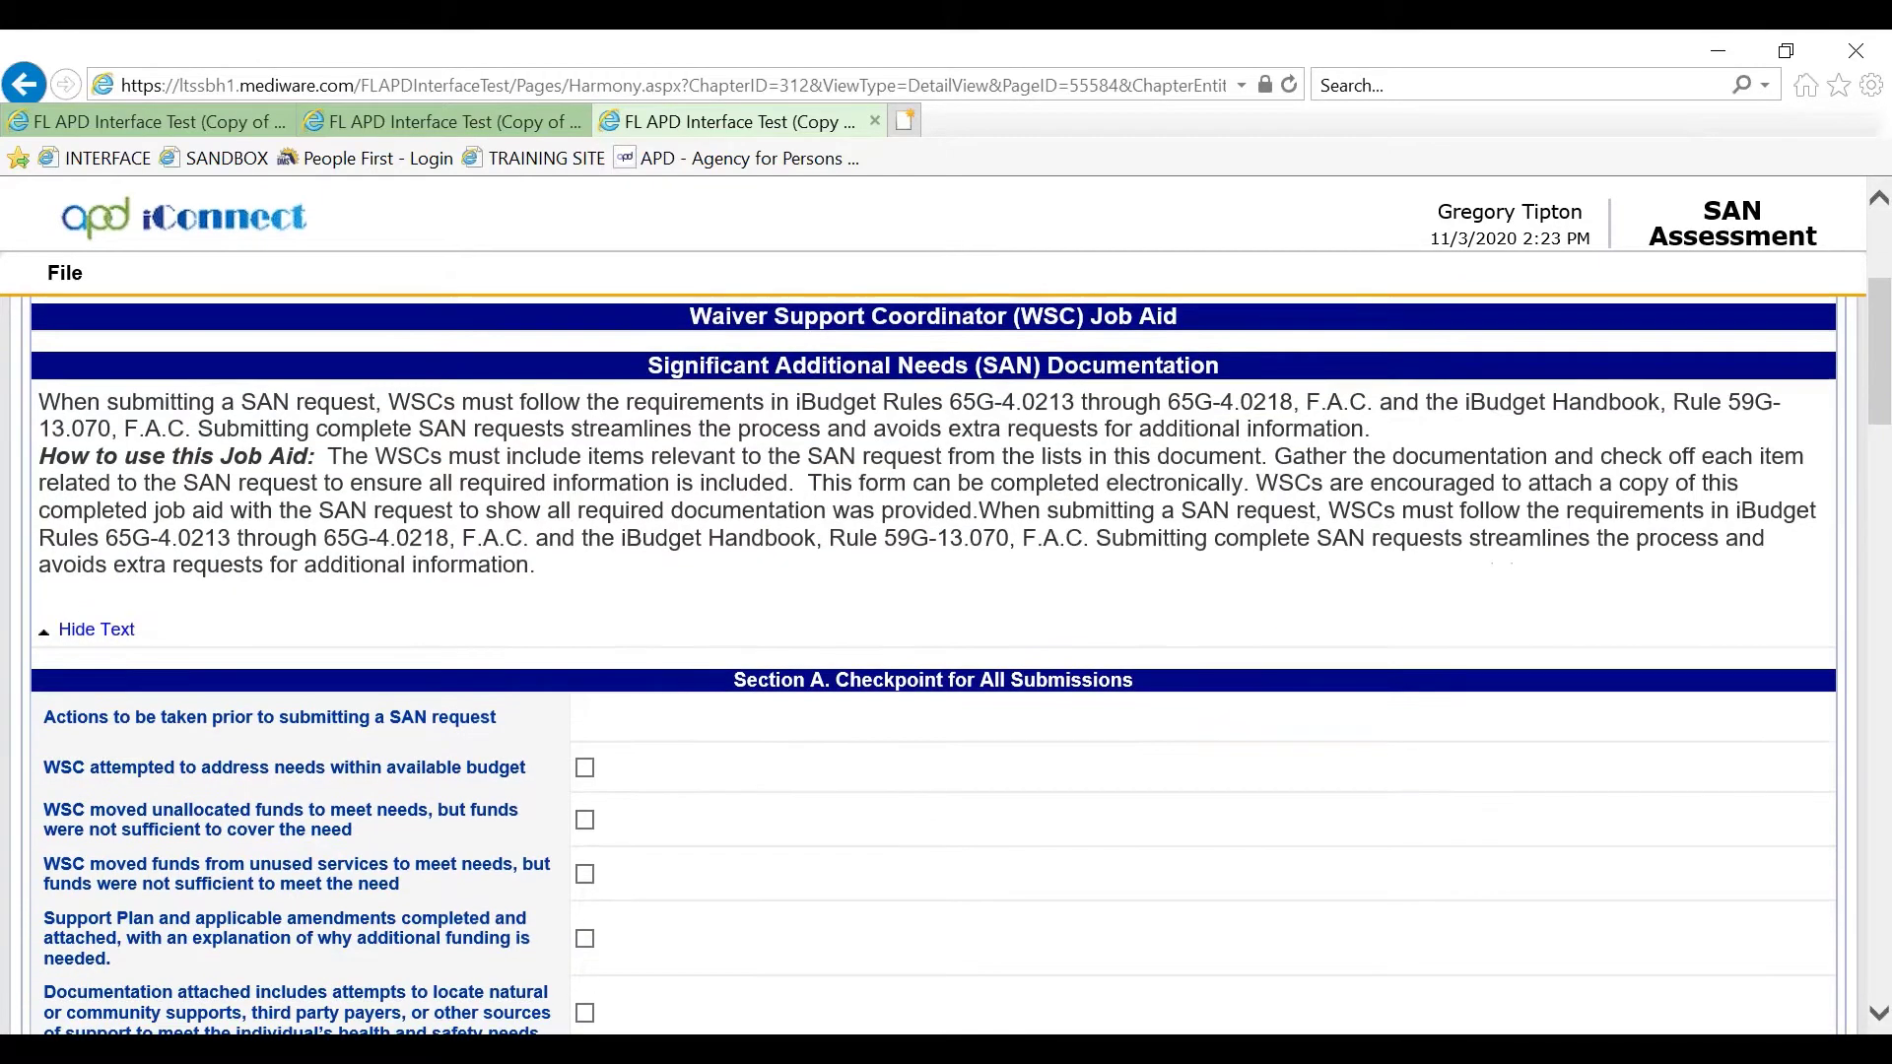
pyautogui.scroll(-1, 740, 622)
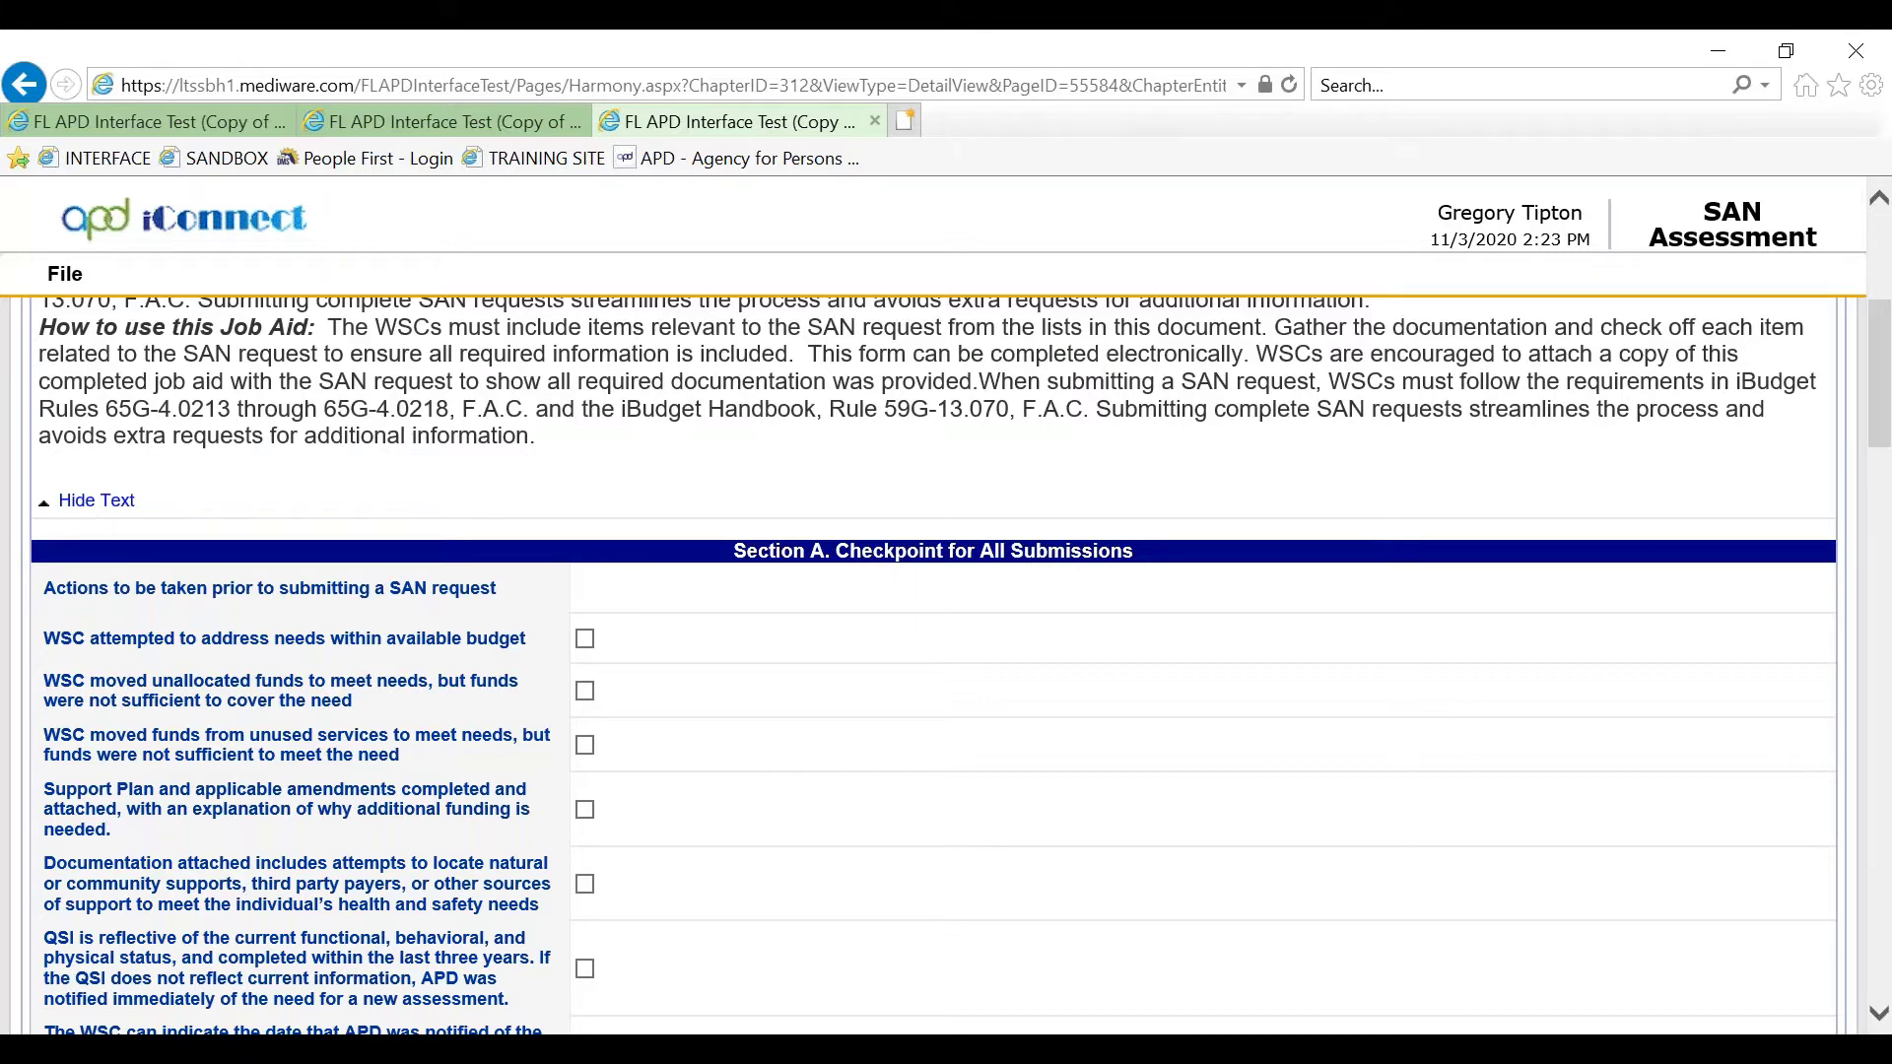
pyautogui.click(586, 641)
# Select Extraordinary Need: Increase/Onset of Behaviors as the reason for the SAN request in Section B
pyautogui.scroll(-3, 631, 788)
pyautogui.scroll(-6, 629, 710)
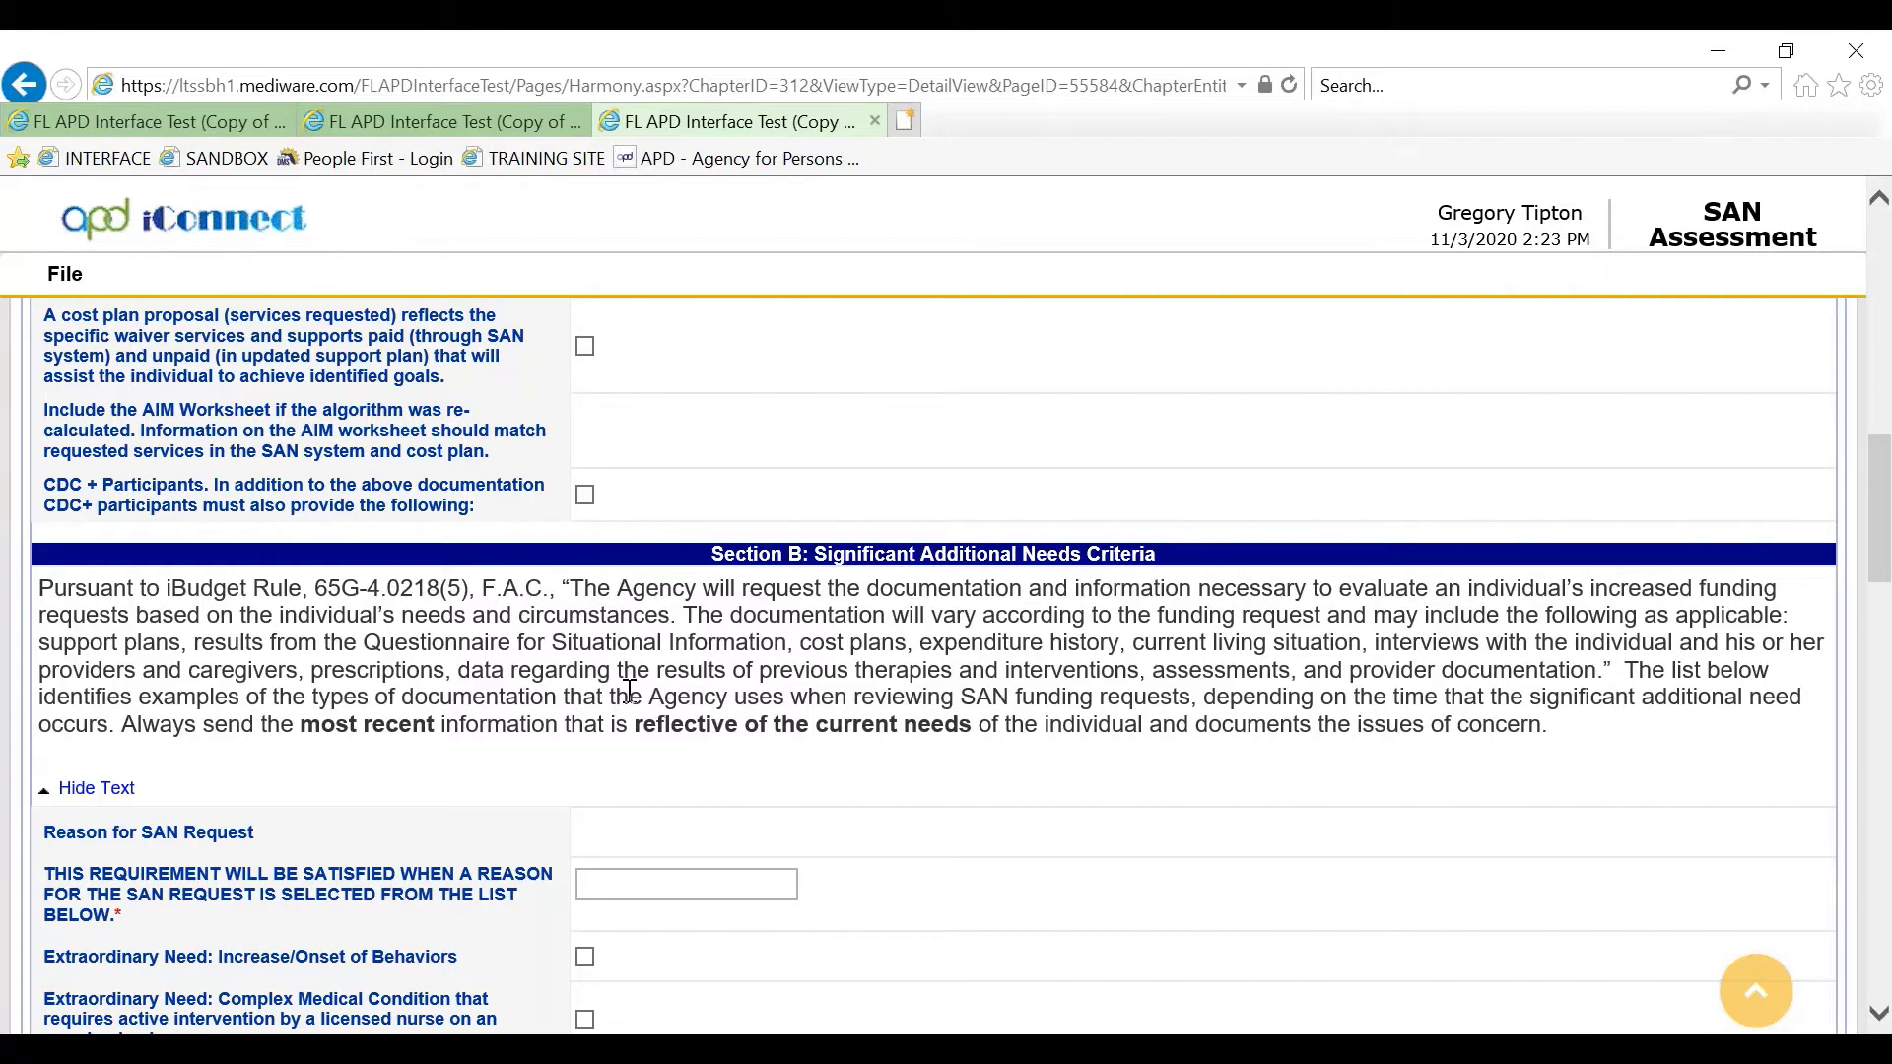
pyautogui.scroll(-1, 629, 690)
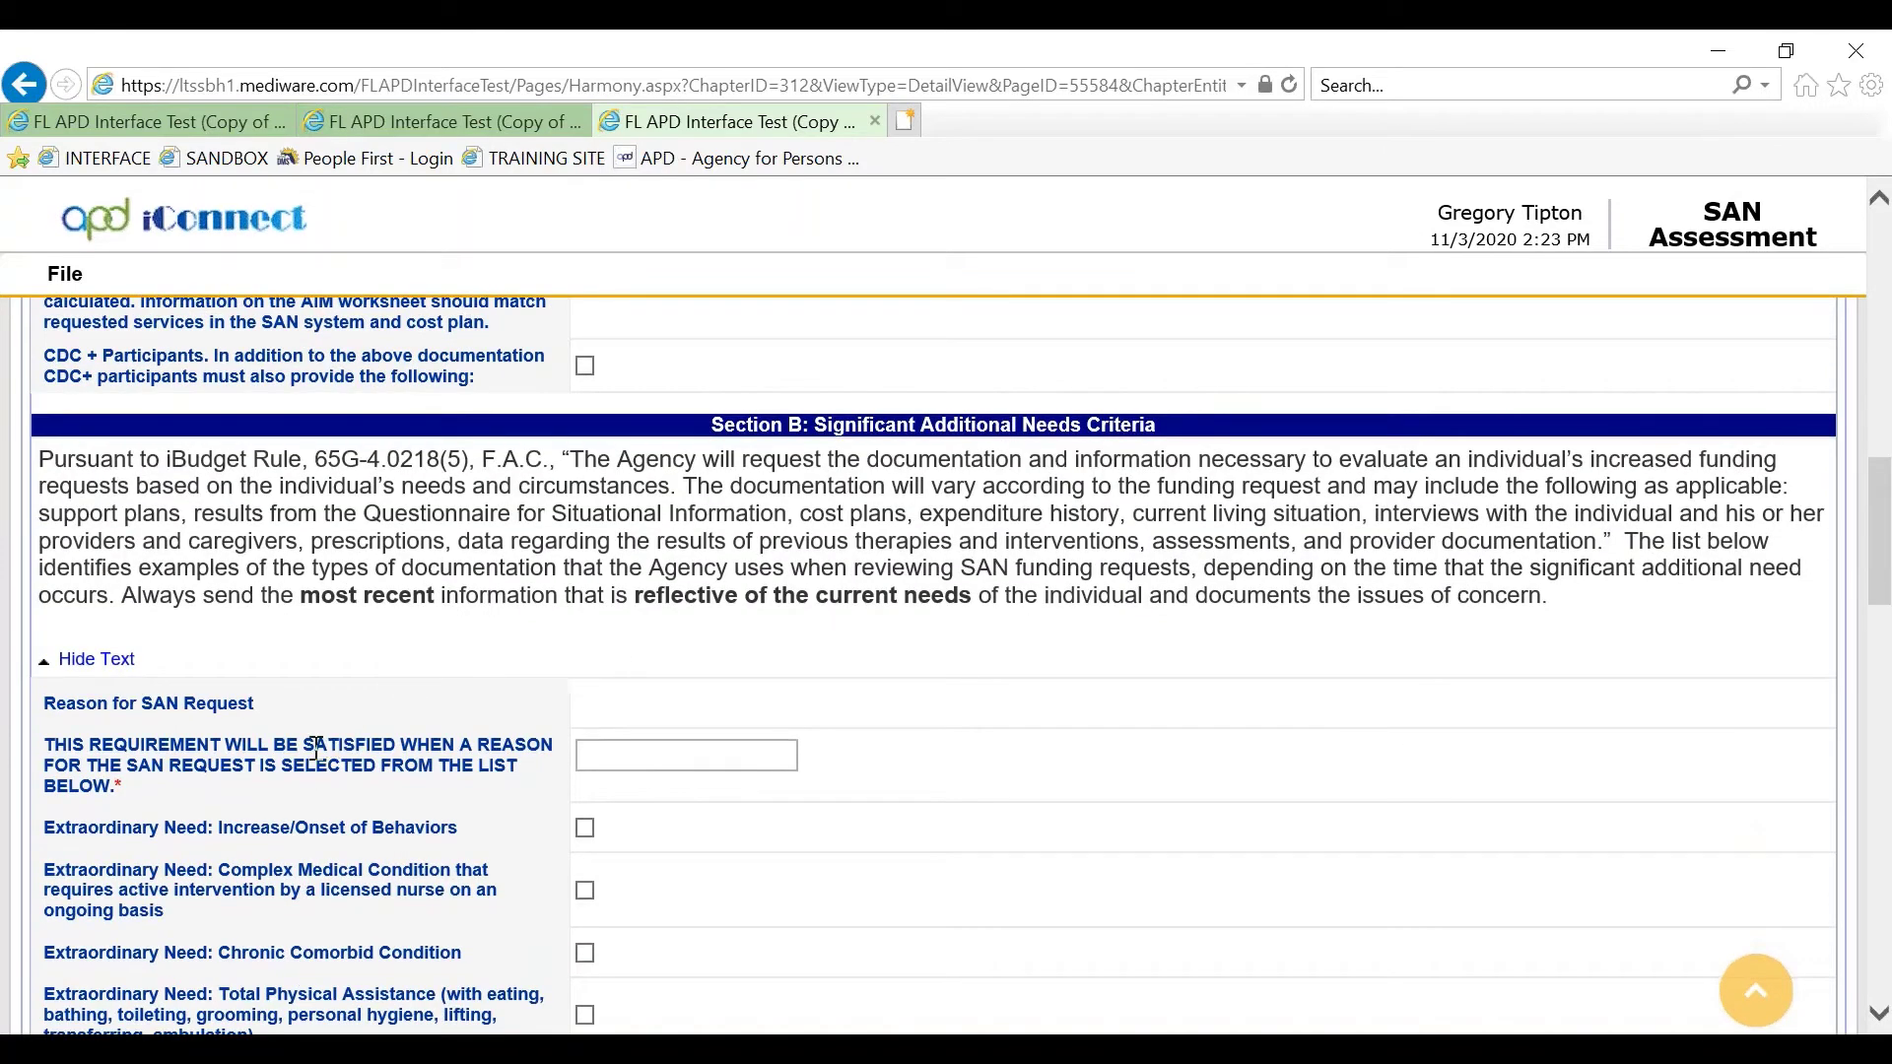
pyautogui.scroll(-1, 178, 690)
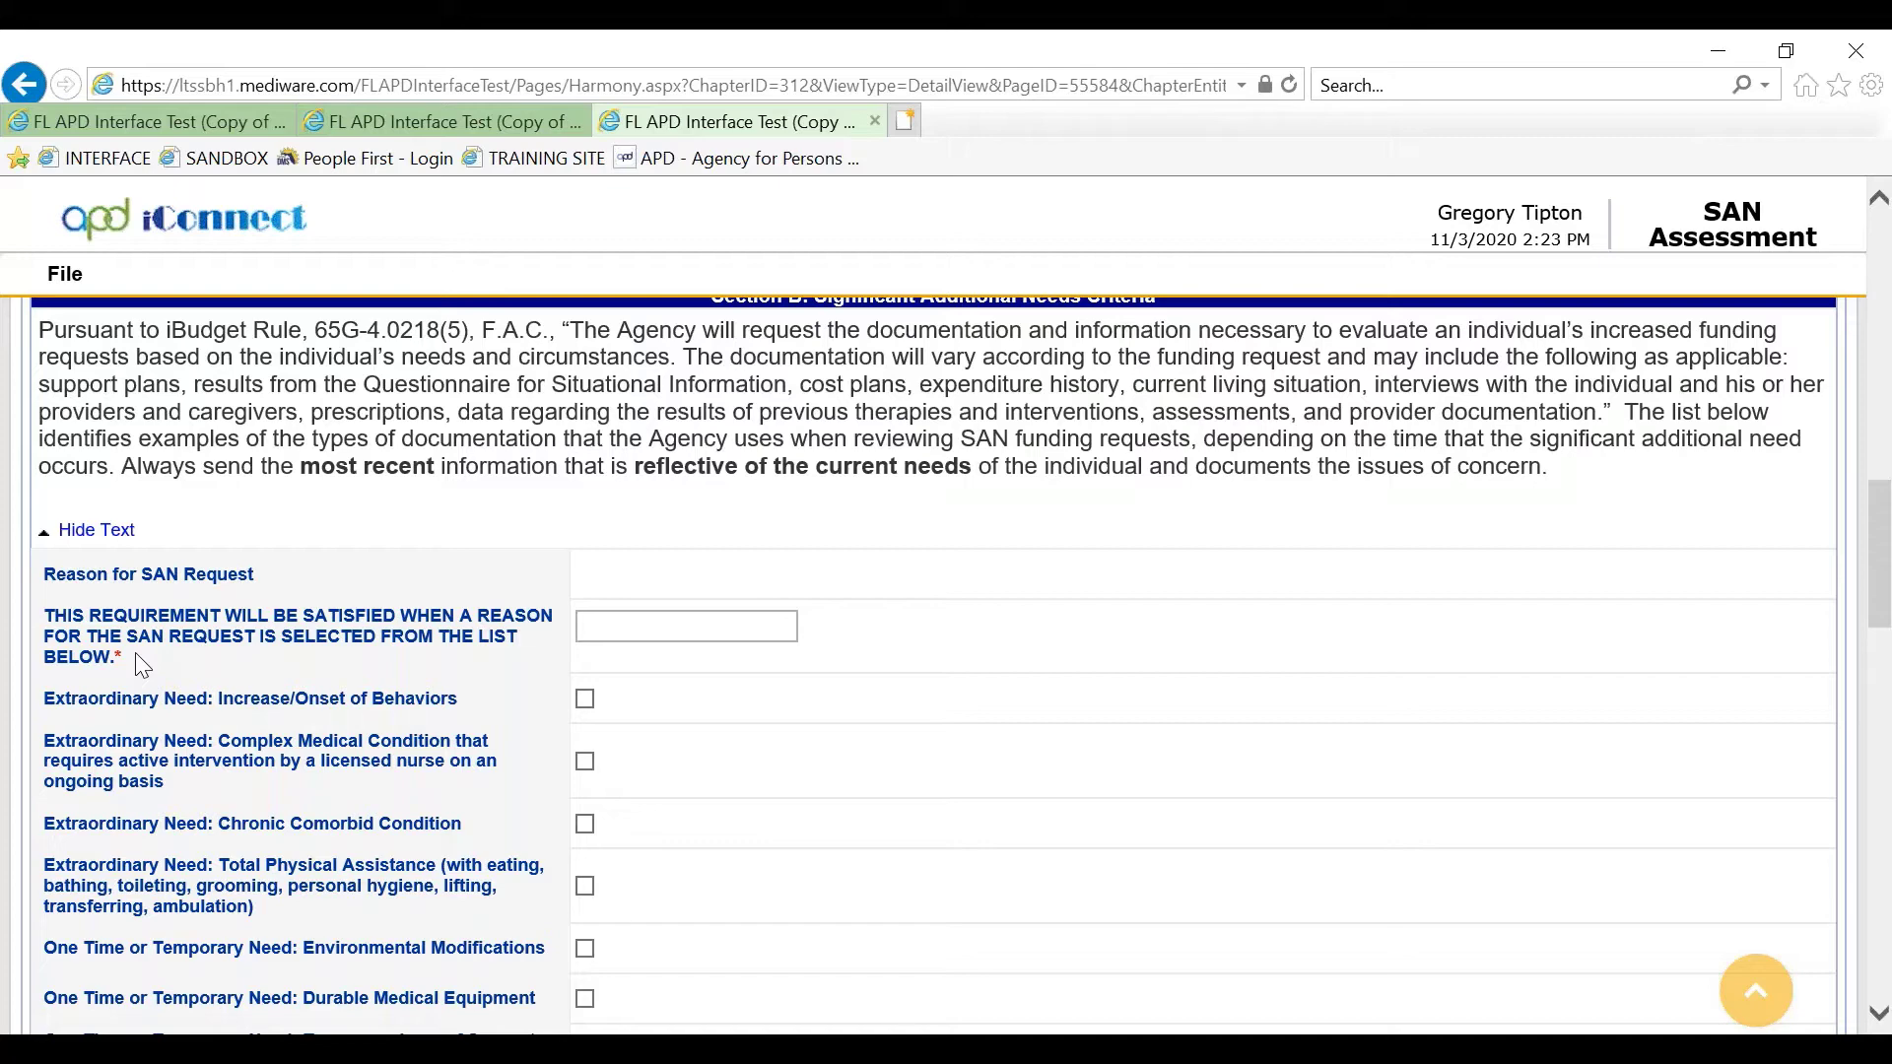
pyautogui.click(585, 702)
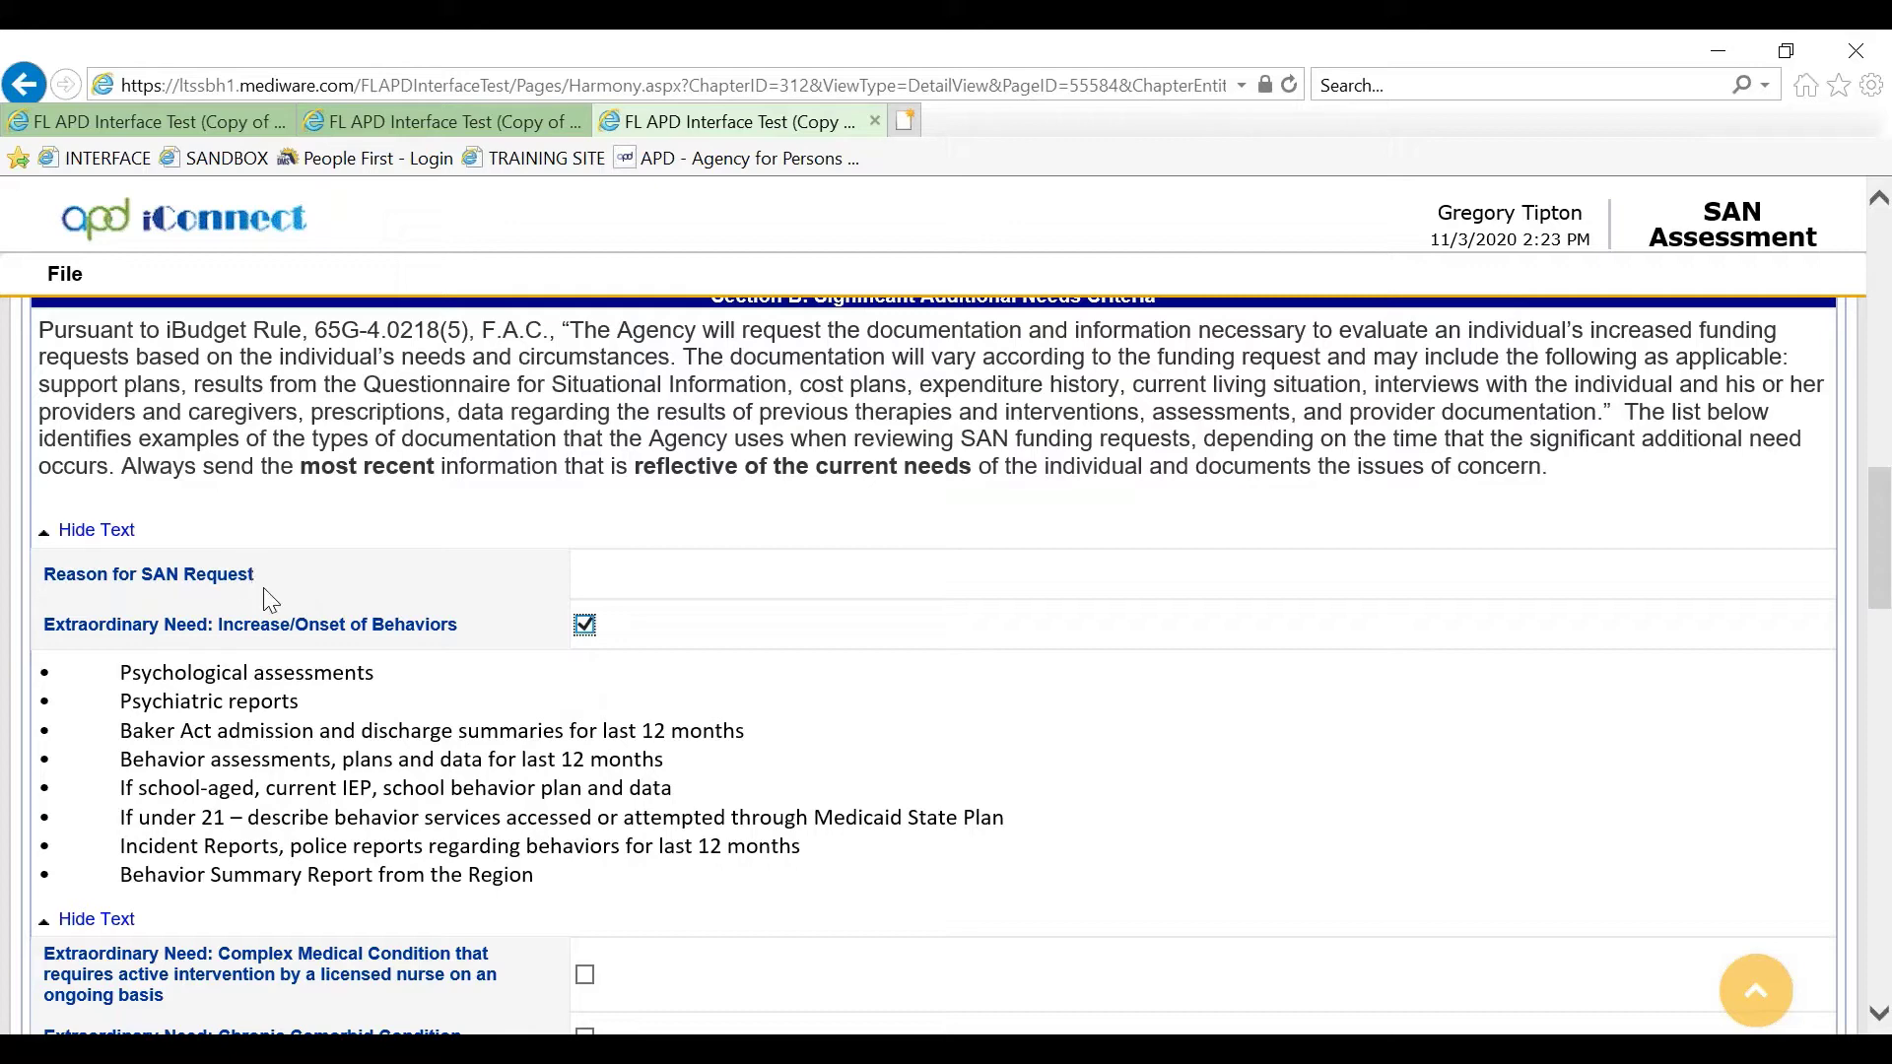
# Select Adult Dental Services in the Section C list of services and supporting documentation
pyautogui.scroll(-3, 263, 587)
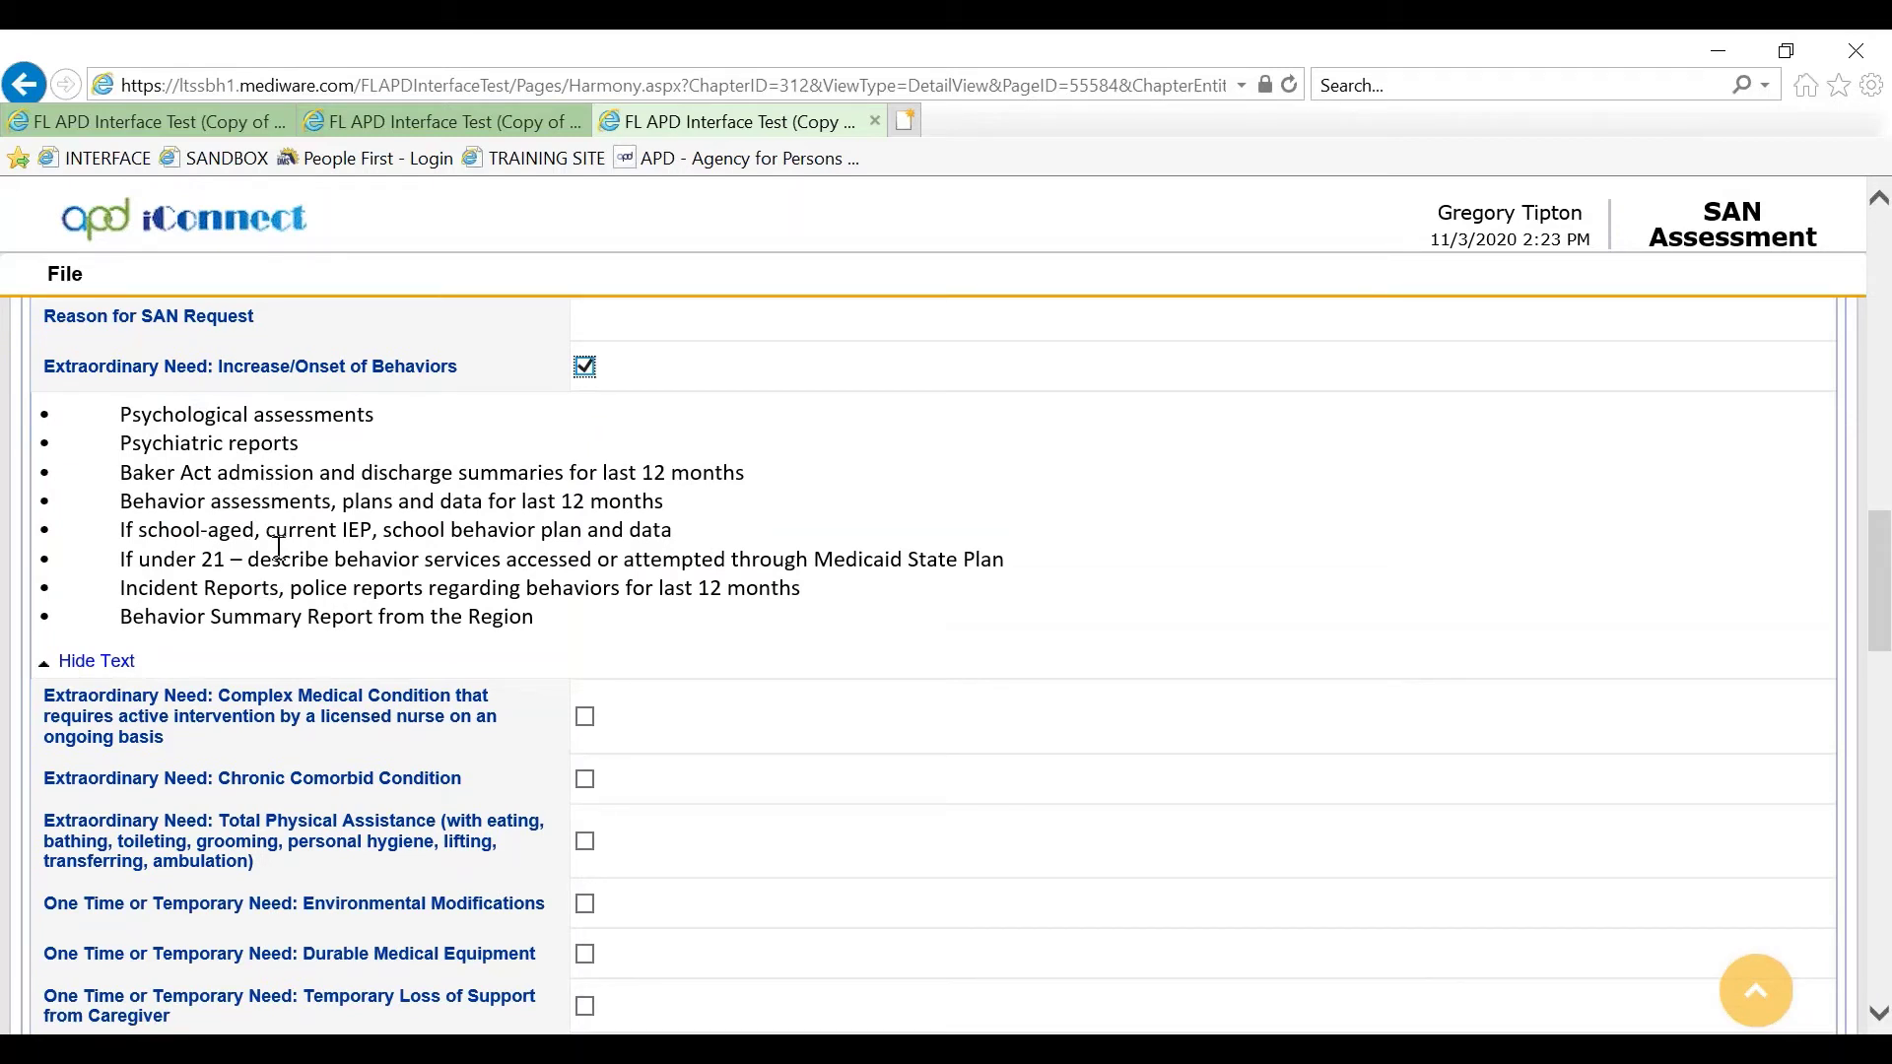
pyautogui.scroll(-7, 279, 547)
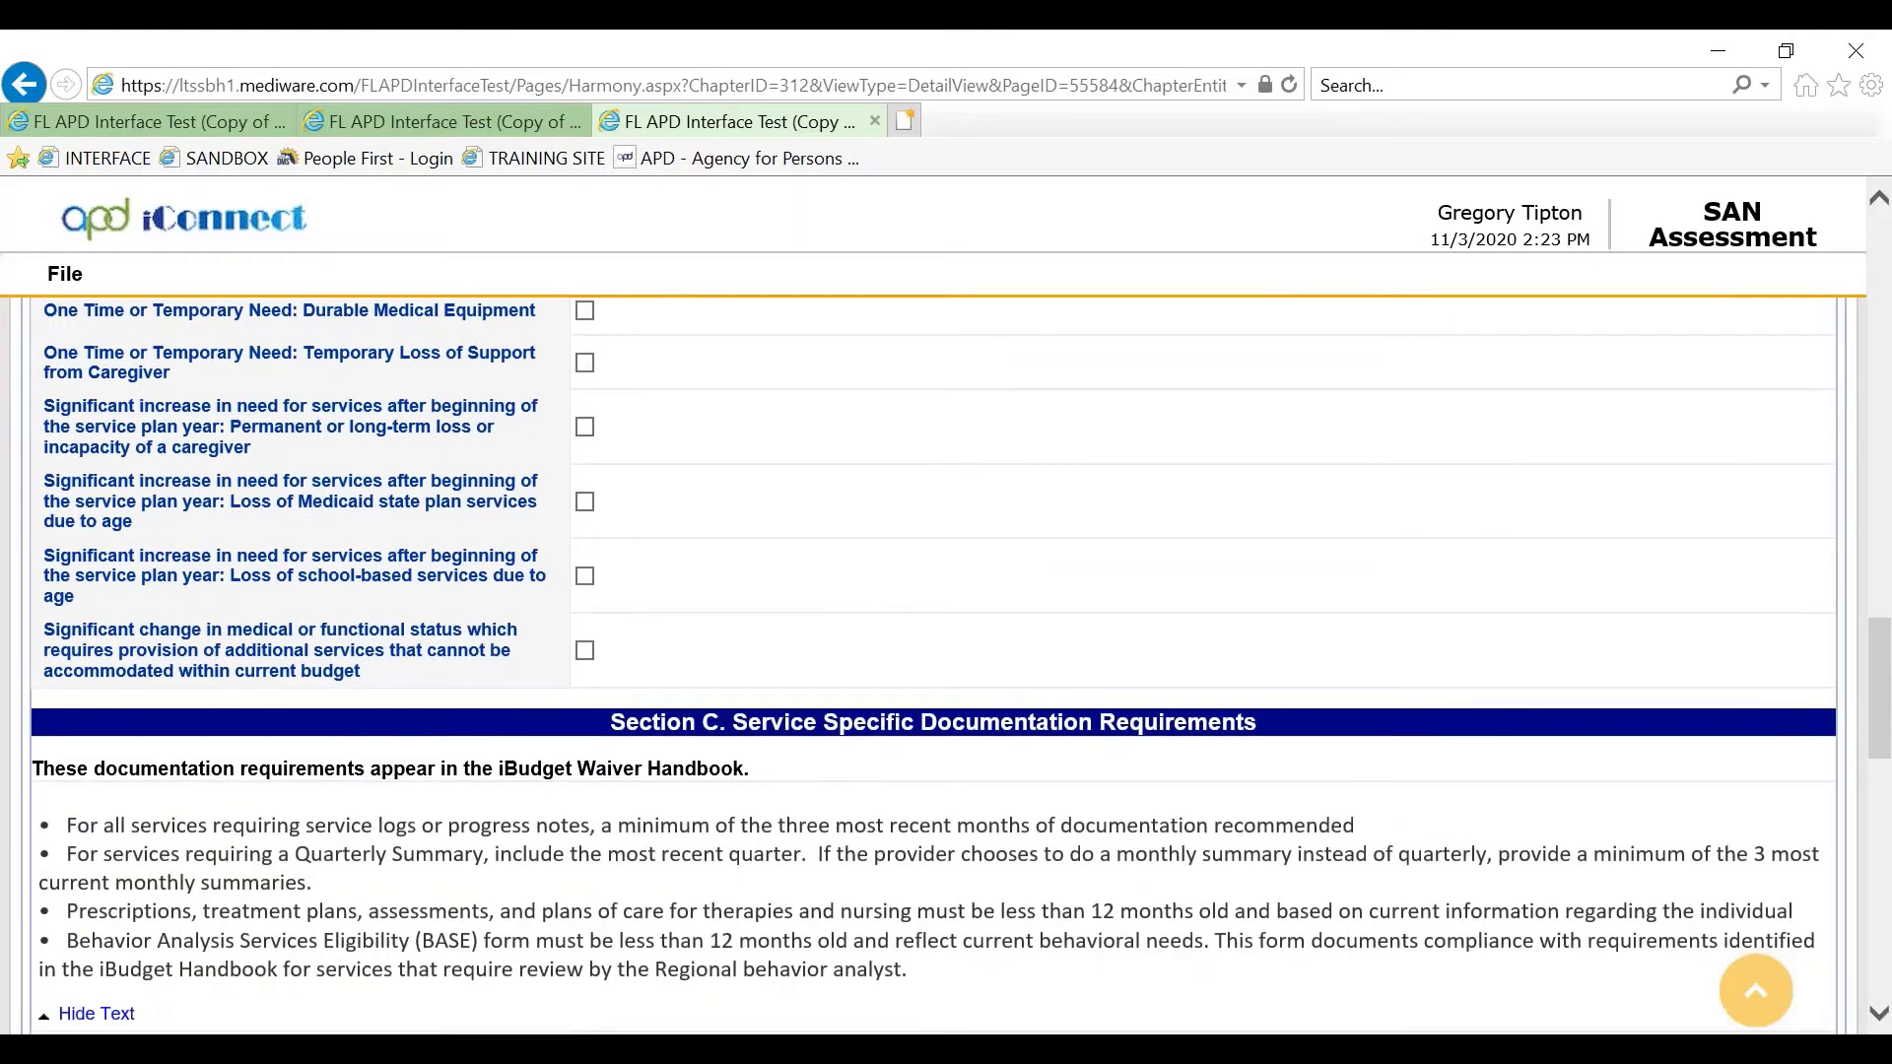
pyautogui.scroll(-3, 946, 615)
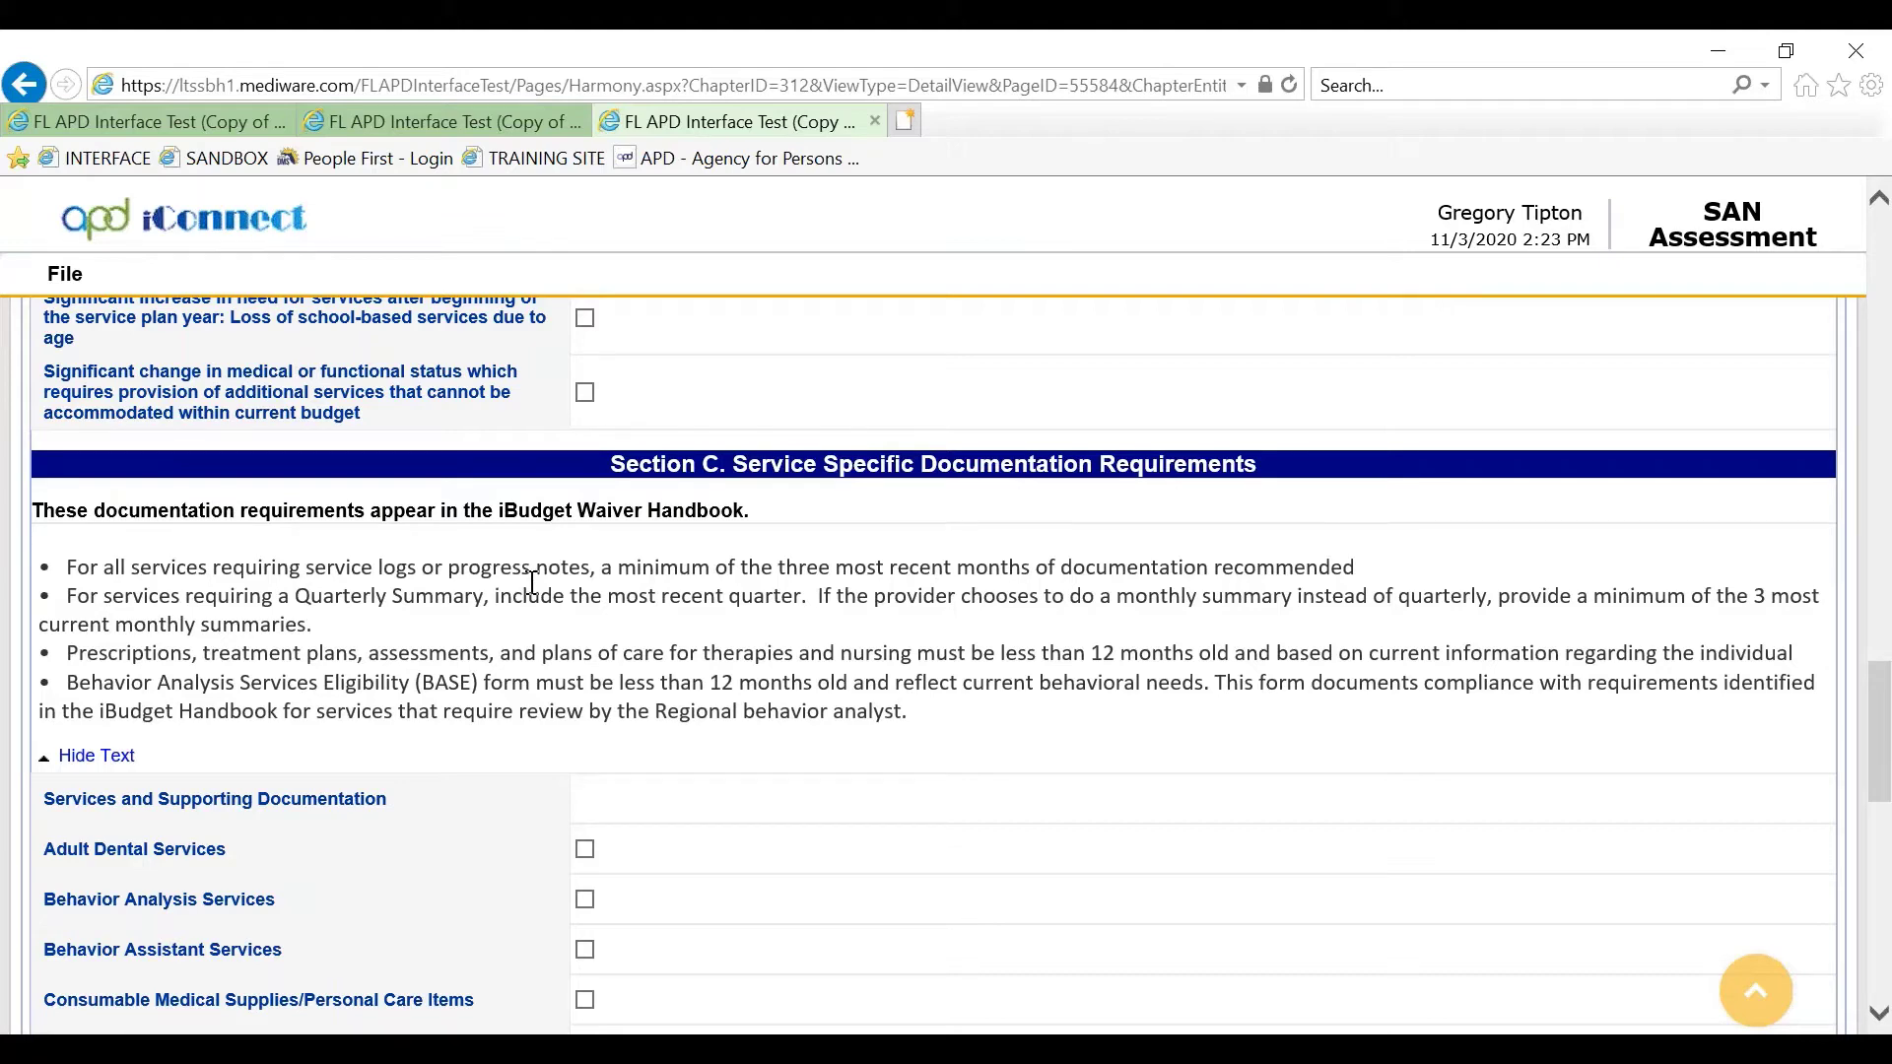
pyautogui.scroll(-3, 532, 582)
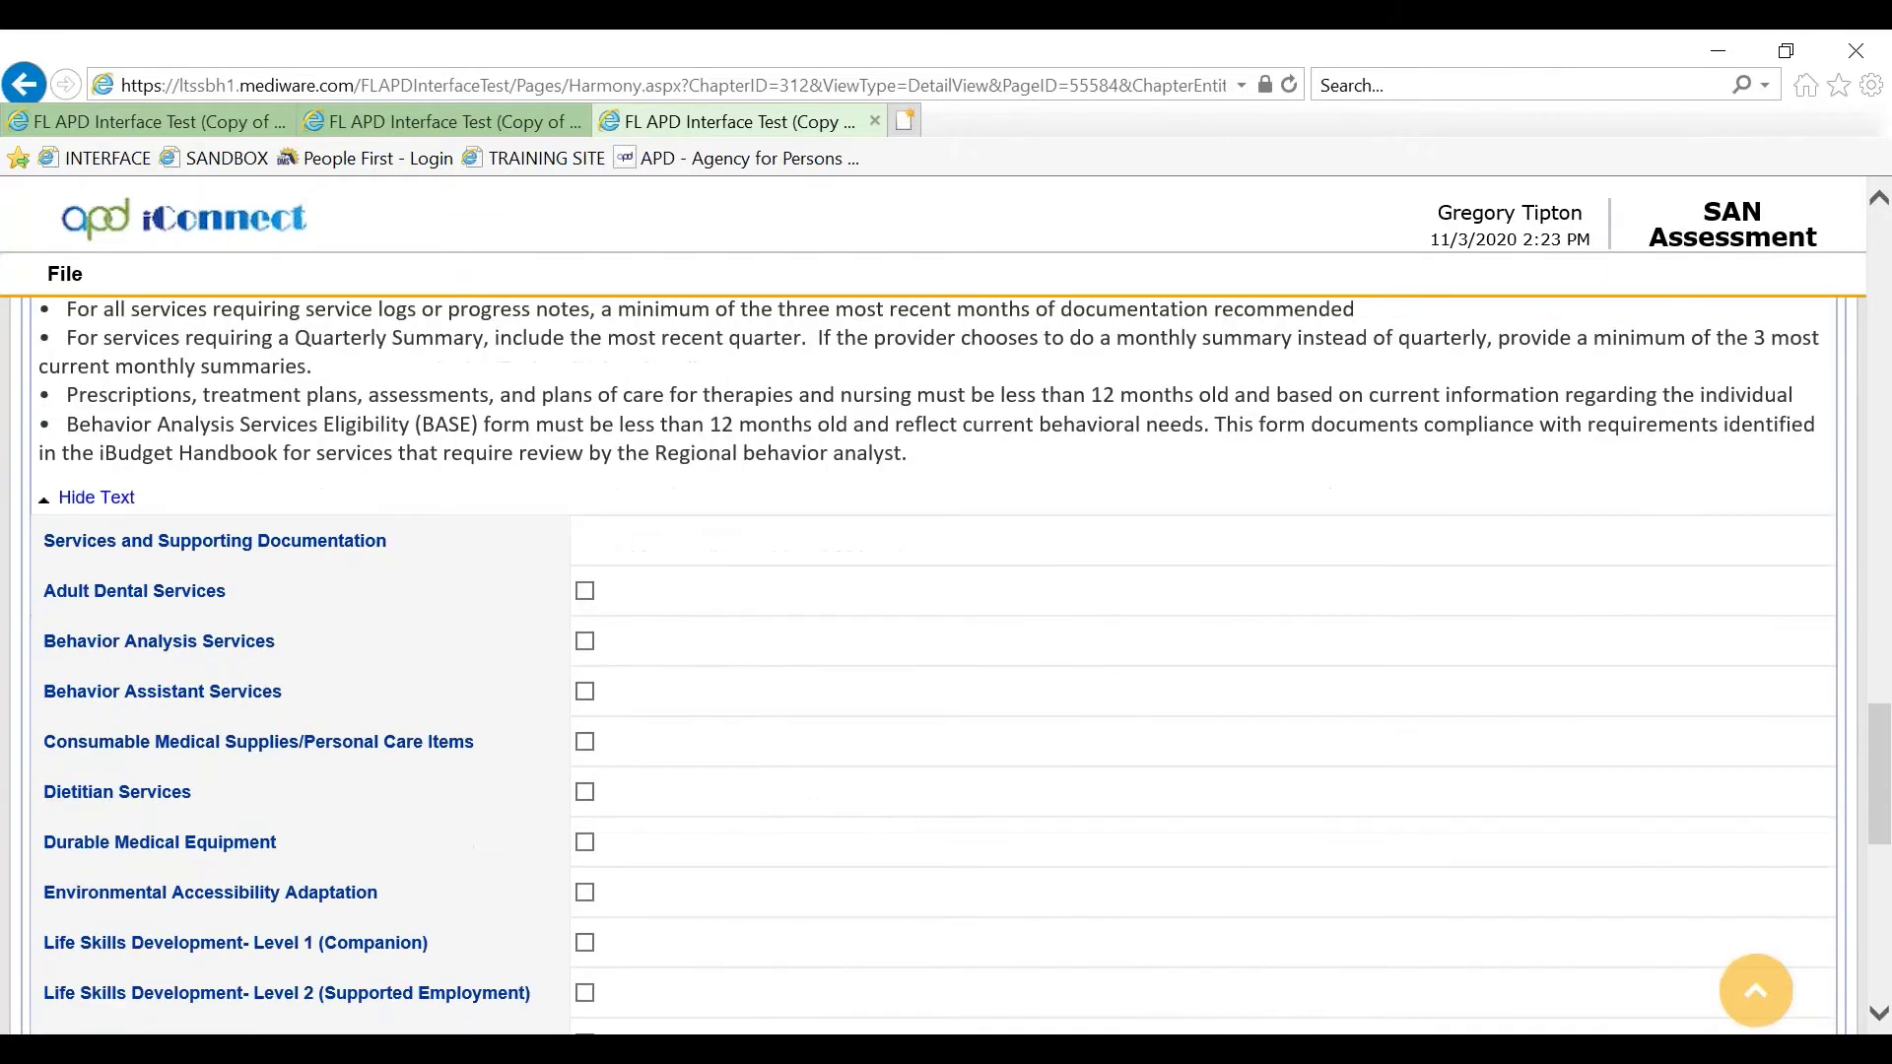
pyautogui.click(585, 591)
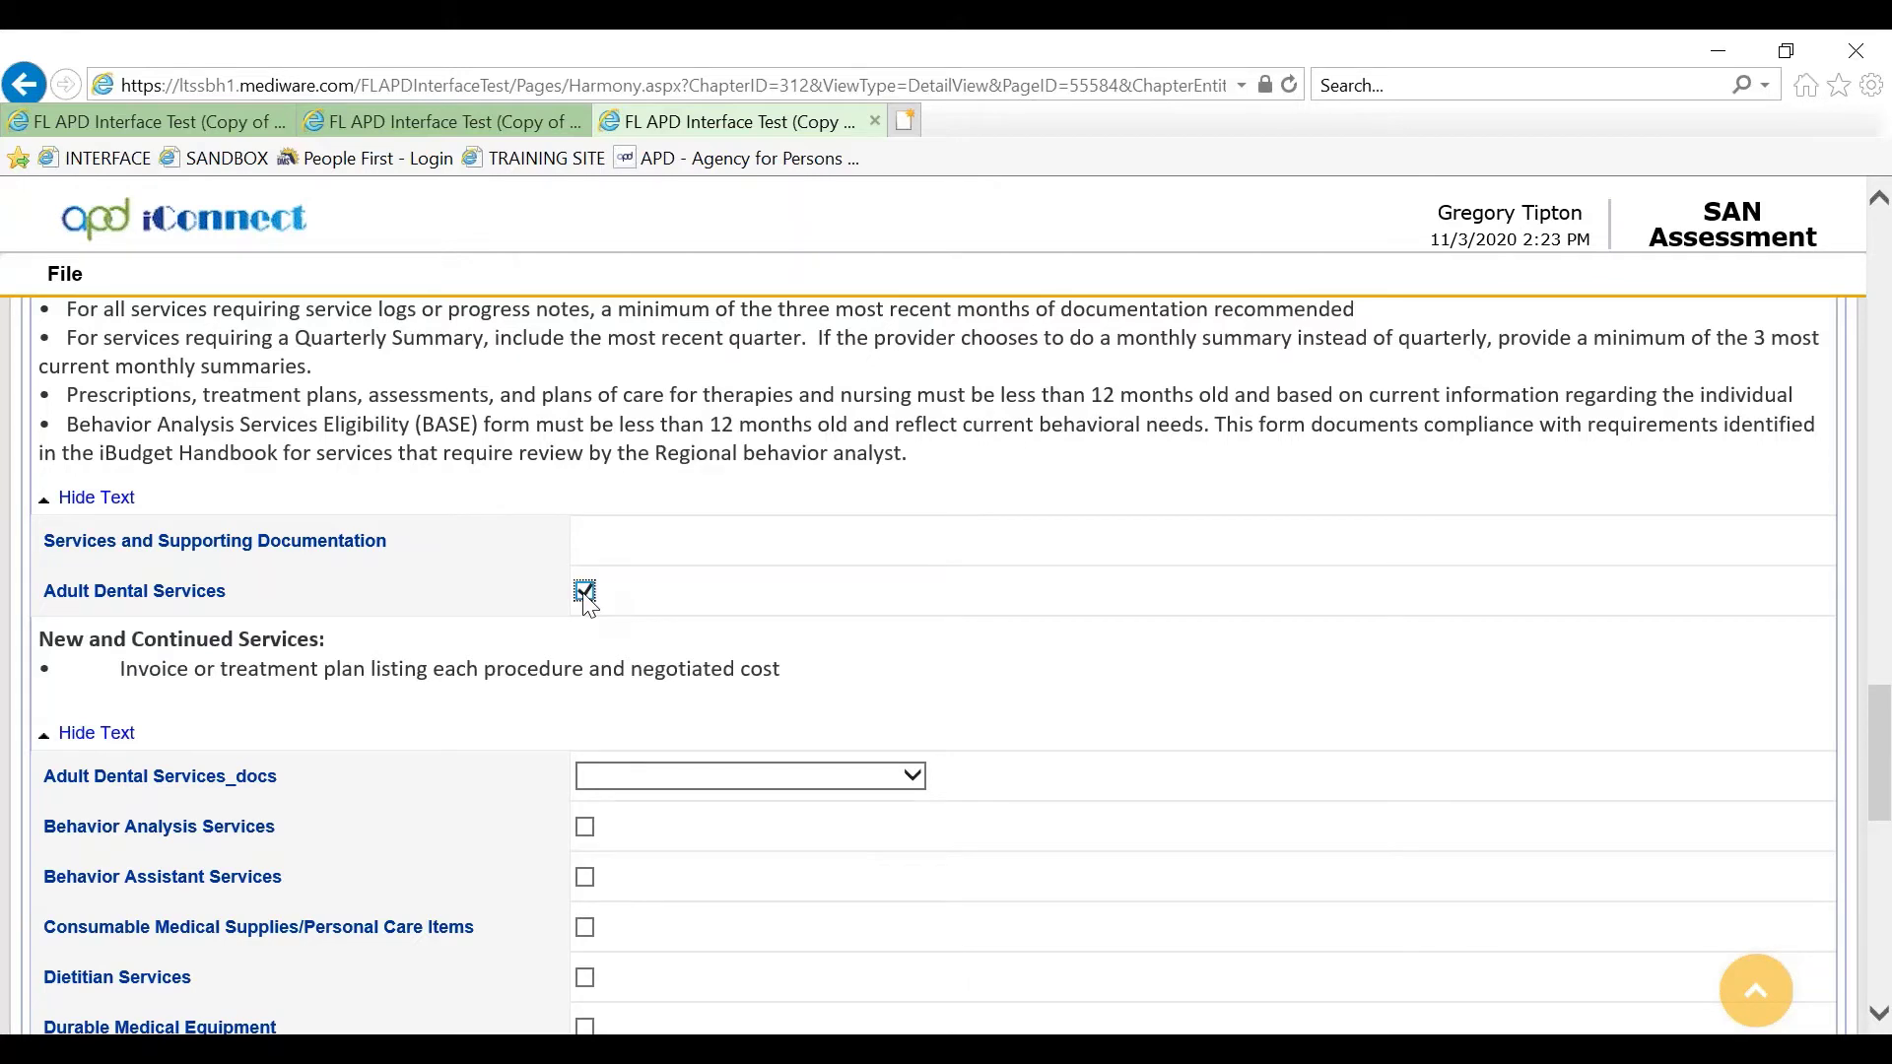
# Examine the documentation requirement and the available Adult Dental Services_docs options without choosing one
pyautogui.scroll(-2, 587, 603)
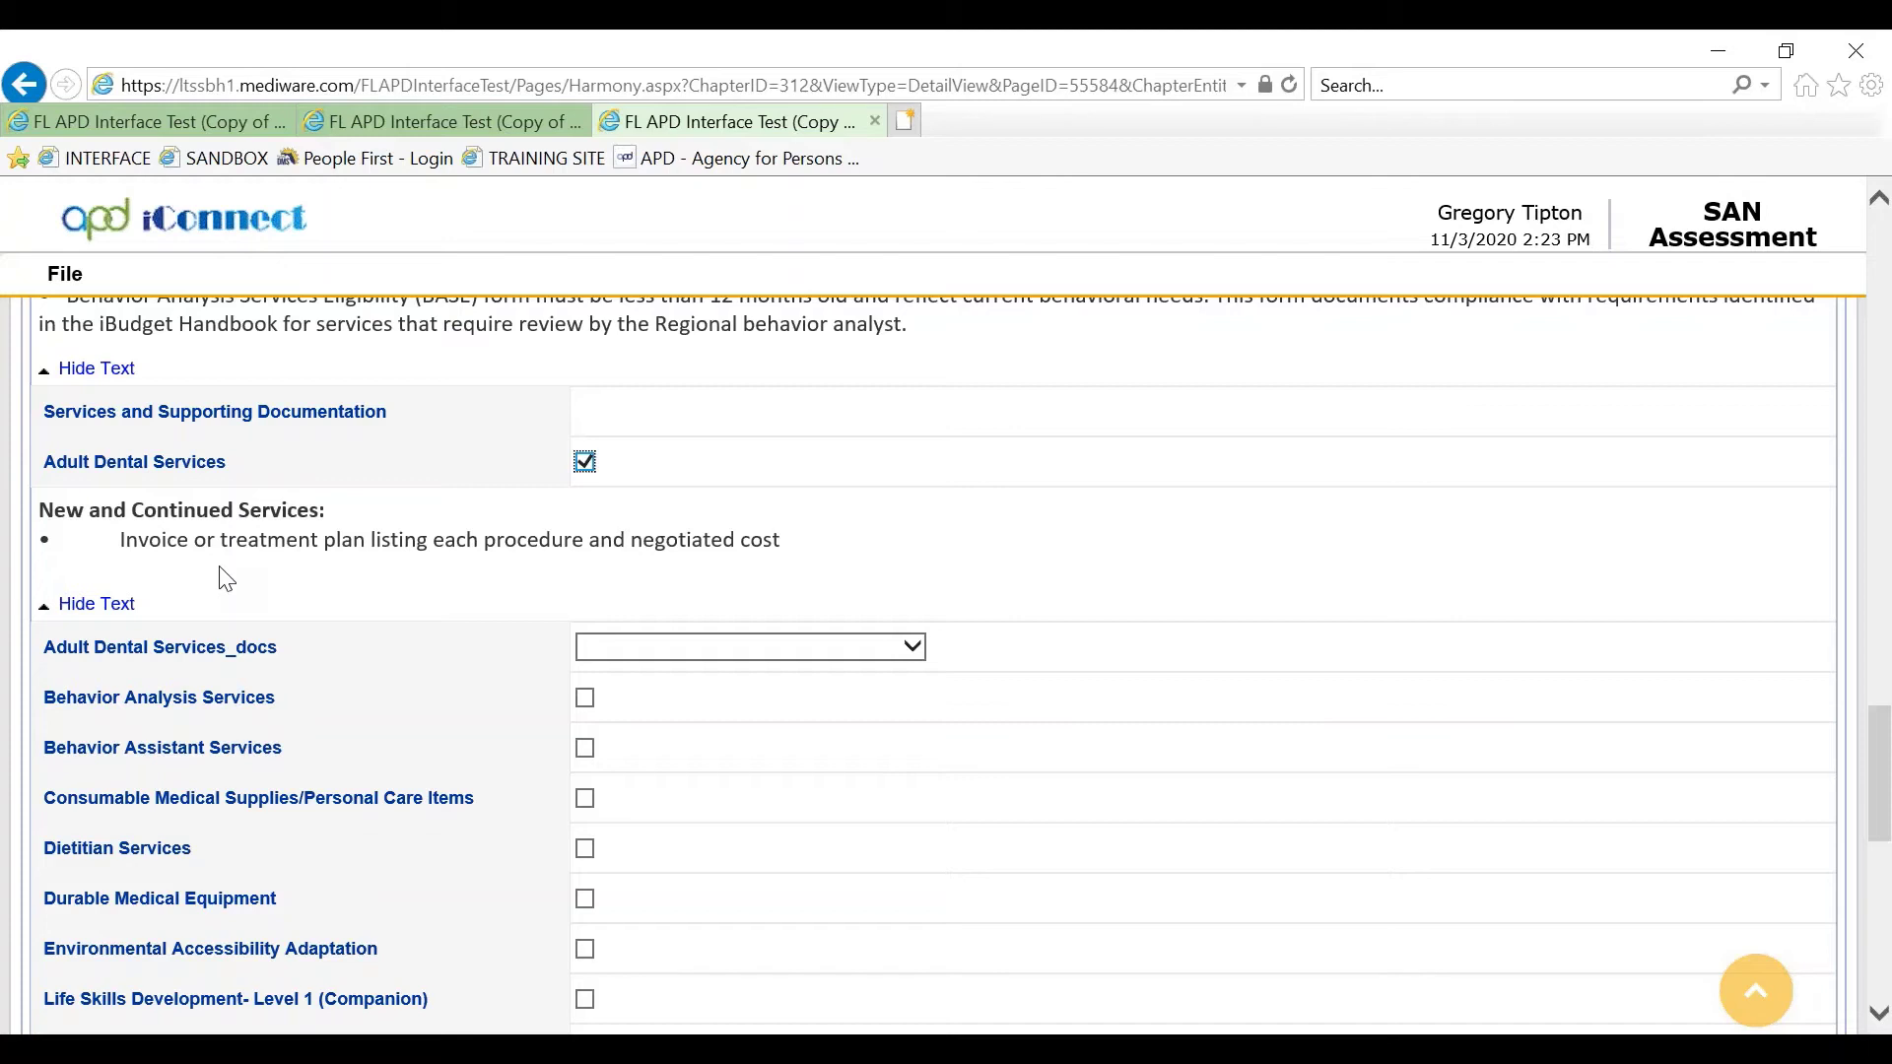
pyautogui.scroll(-1, 359, 592)
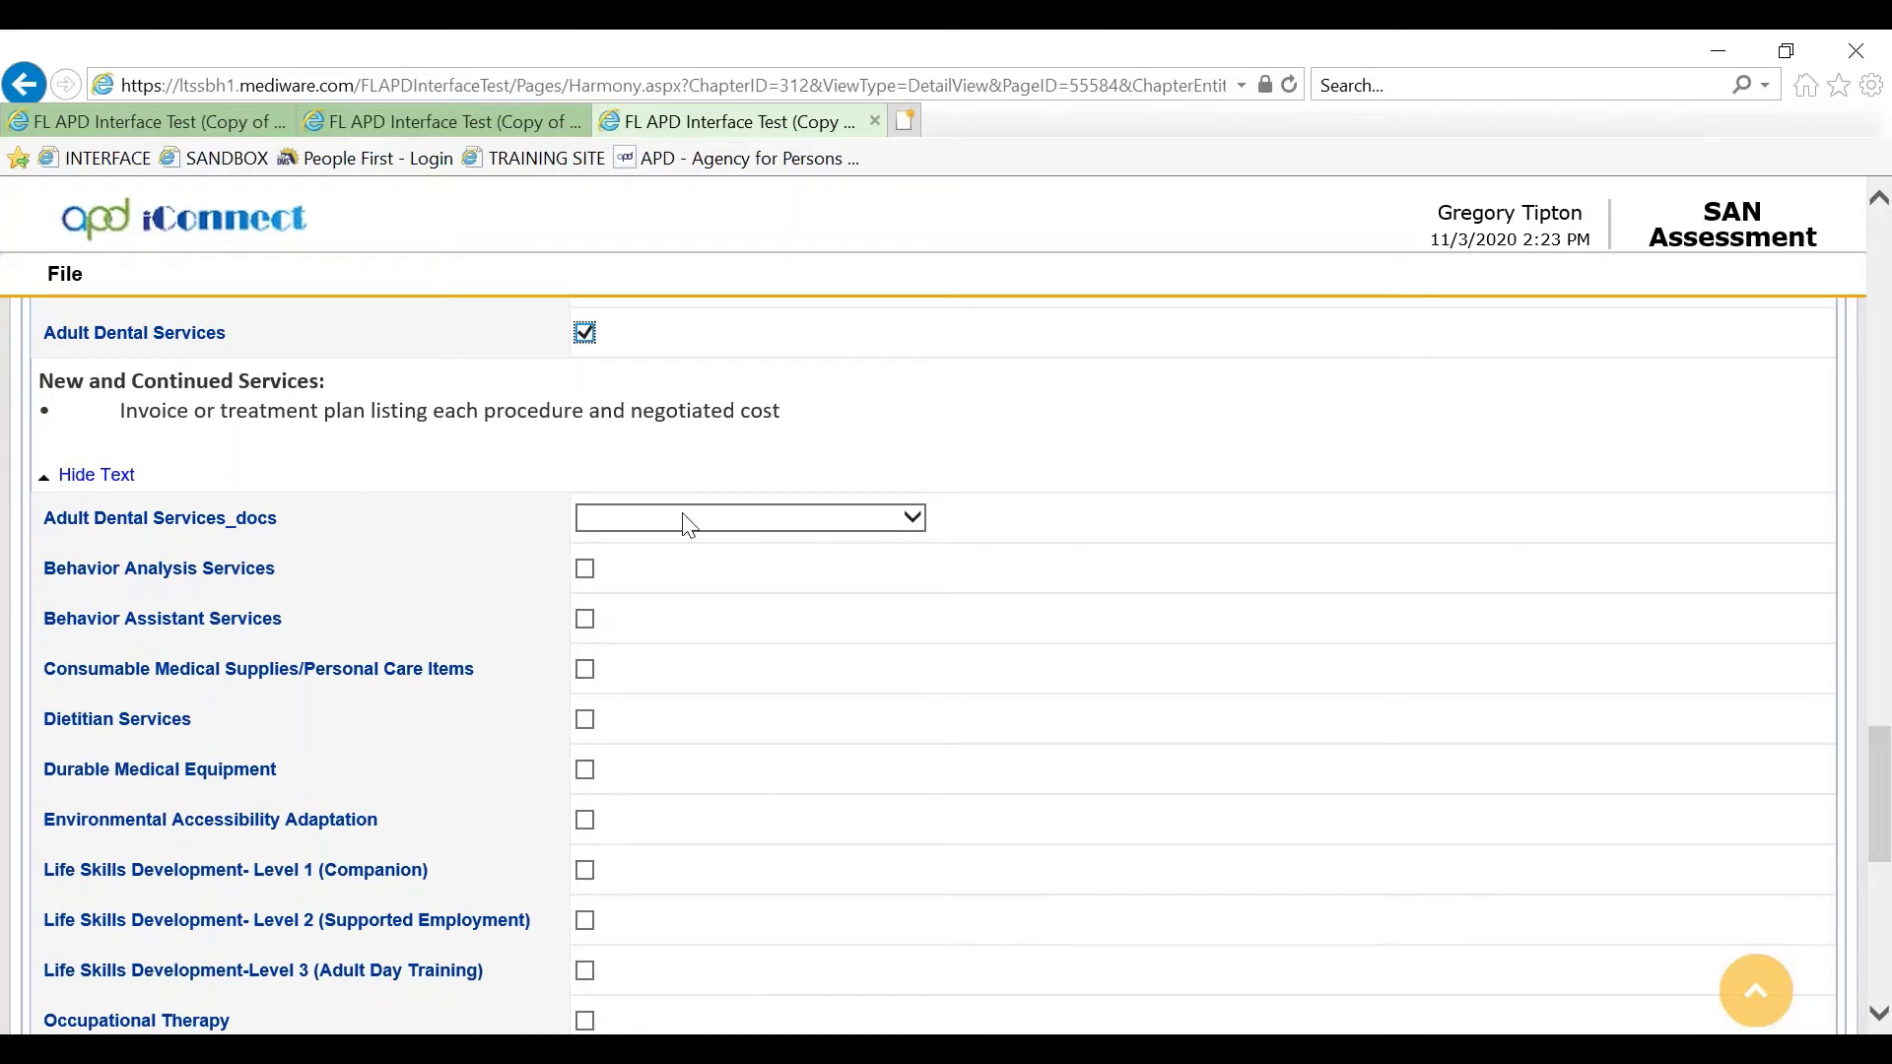
pyautogui.click(917, 519)
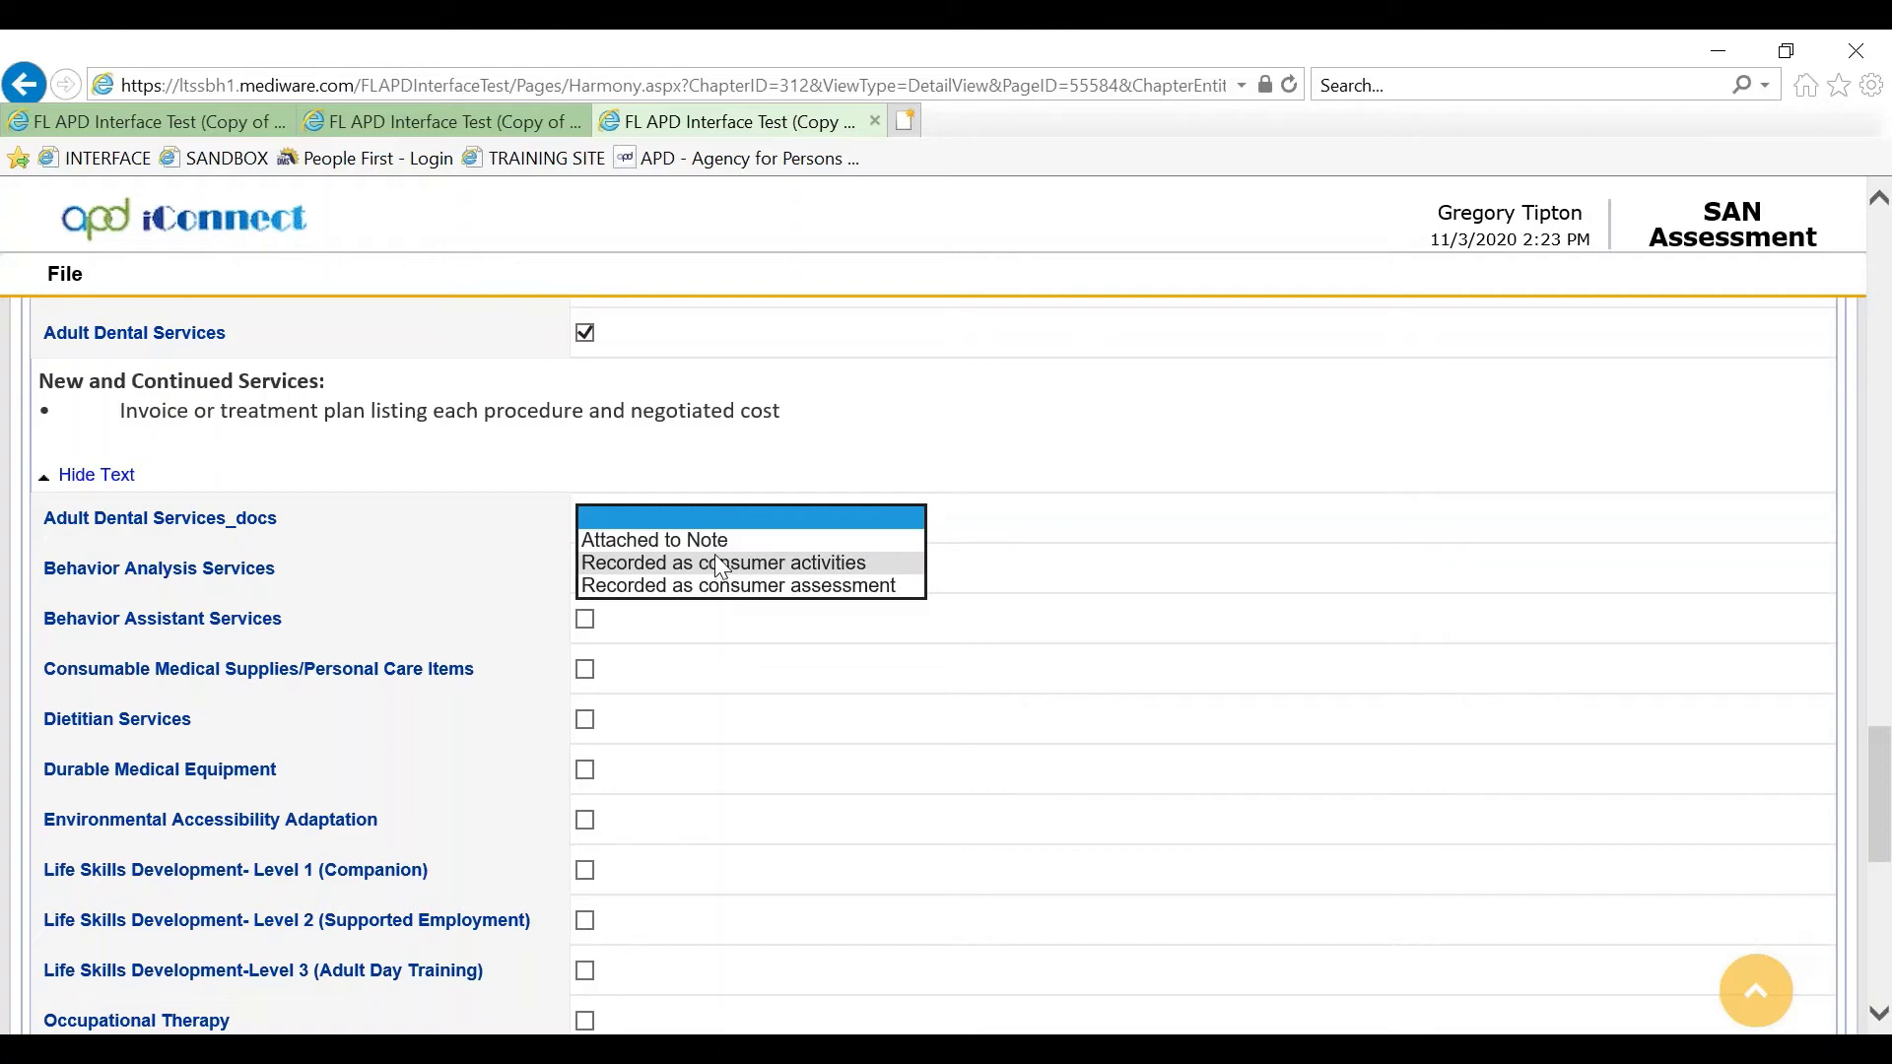
pyautogui.click(701, 646)
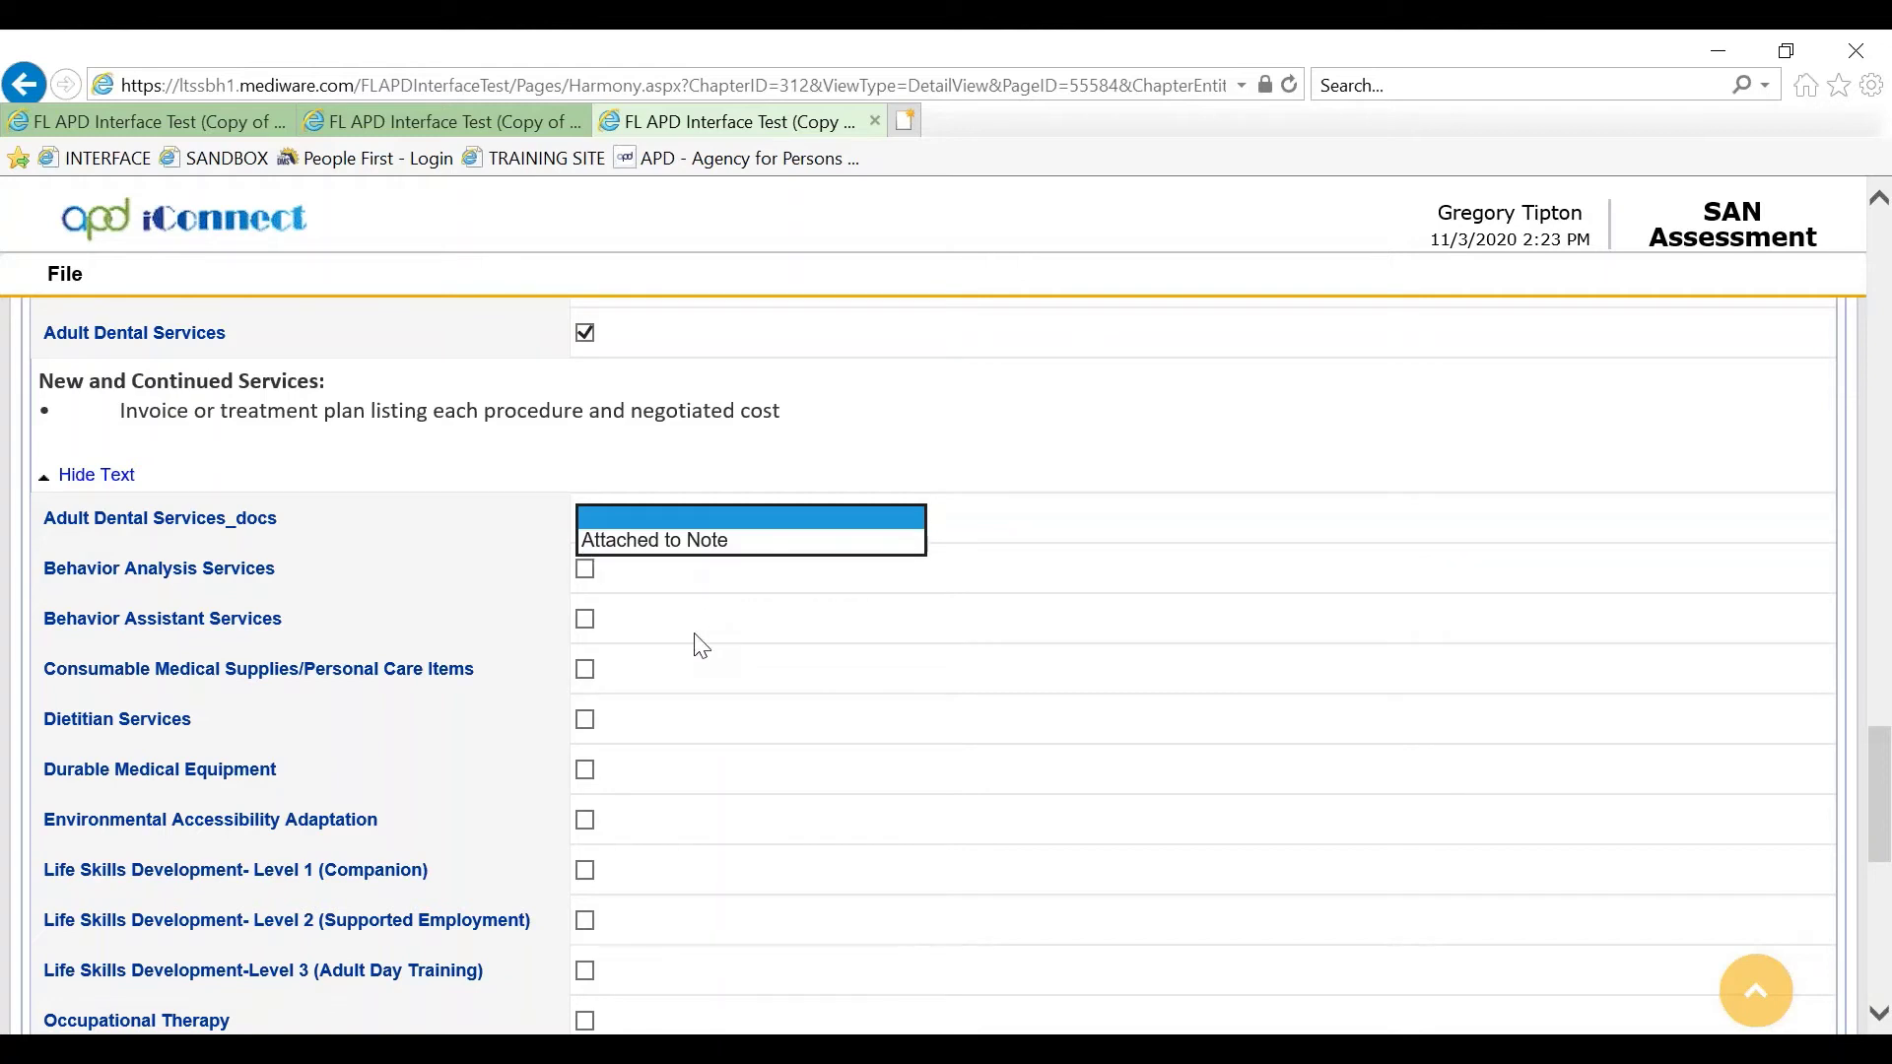
# Select Consumable Medical Supplies/Personal Care Items in Section C and view its CMS/PCI_docs options
pyautogui.click(585, 670)
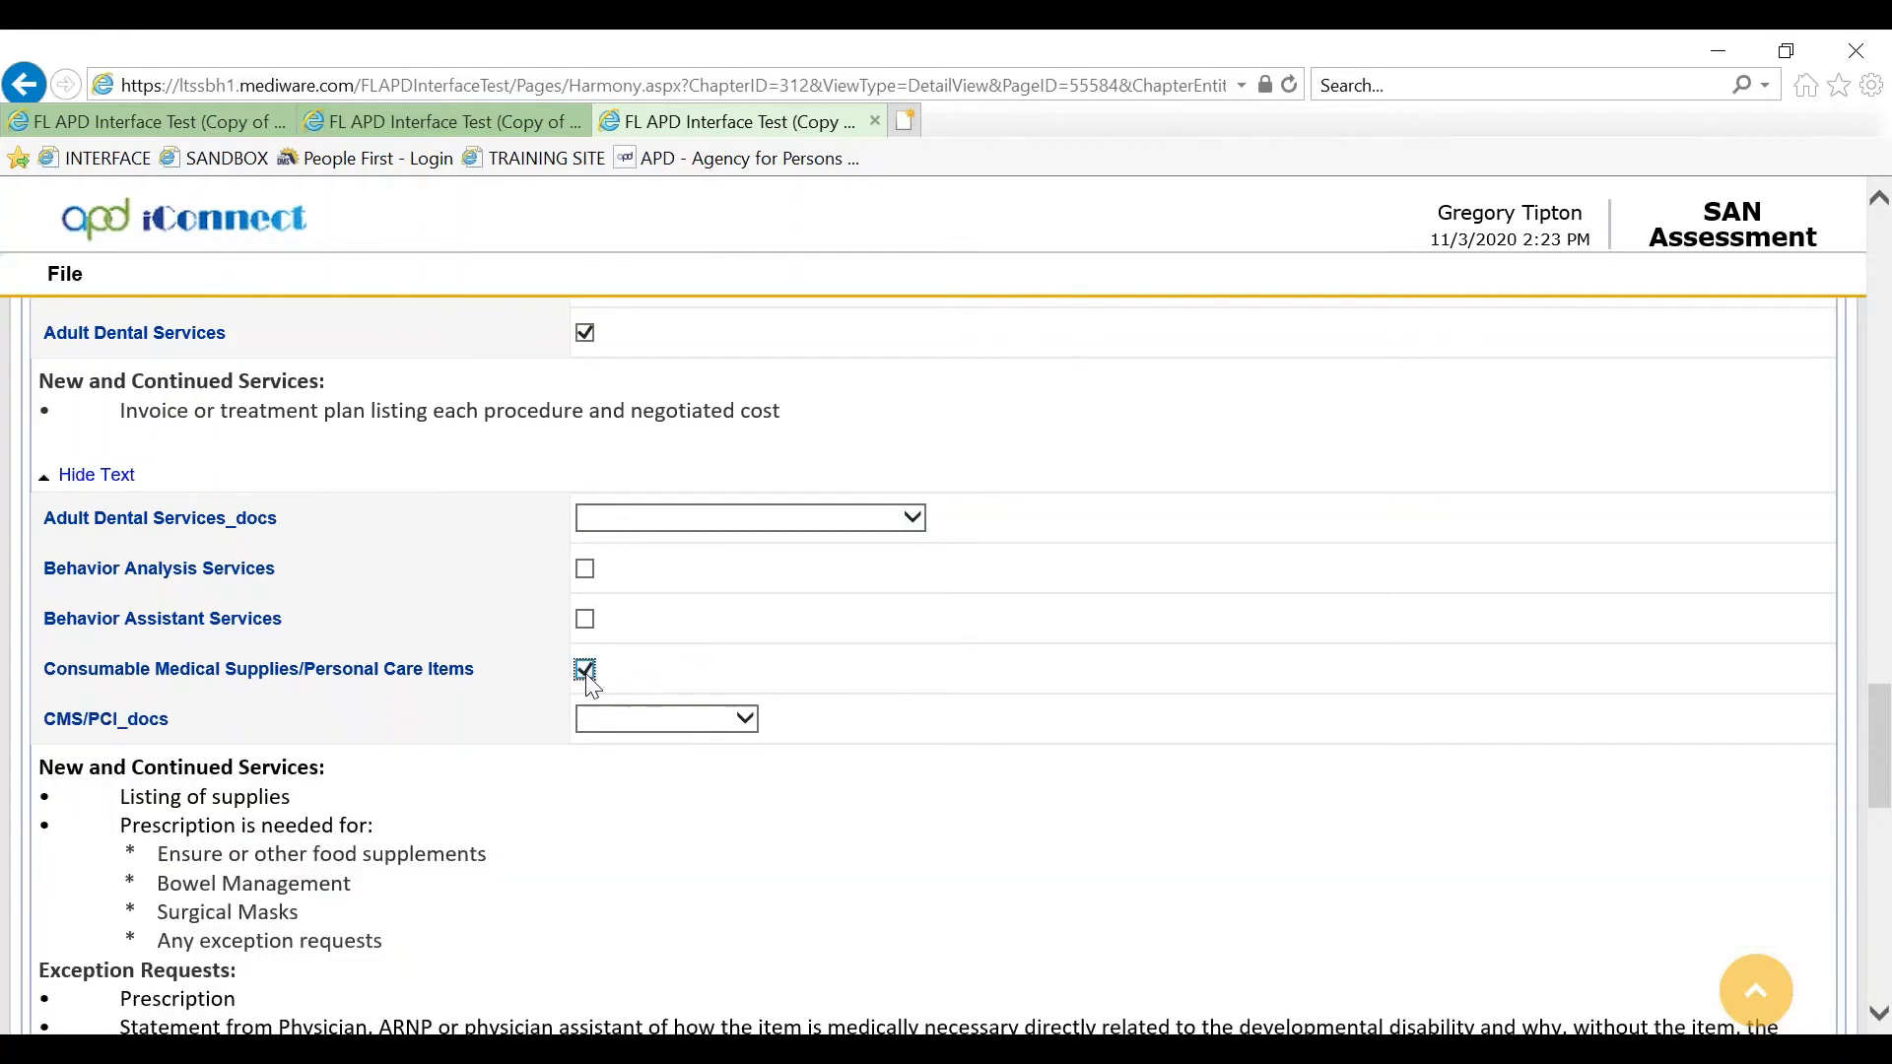
pyautogui.click(741, 719)
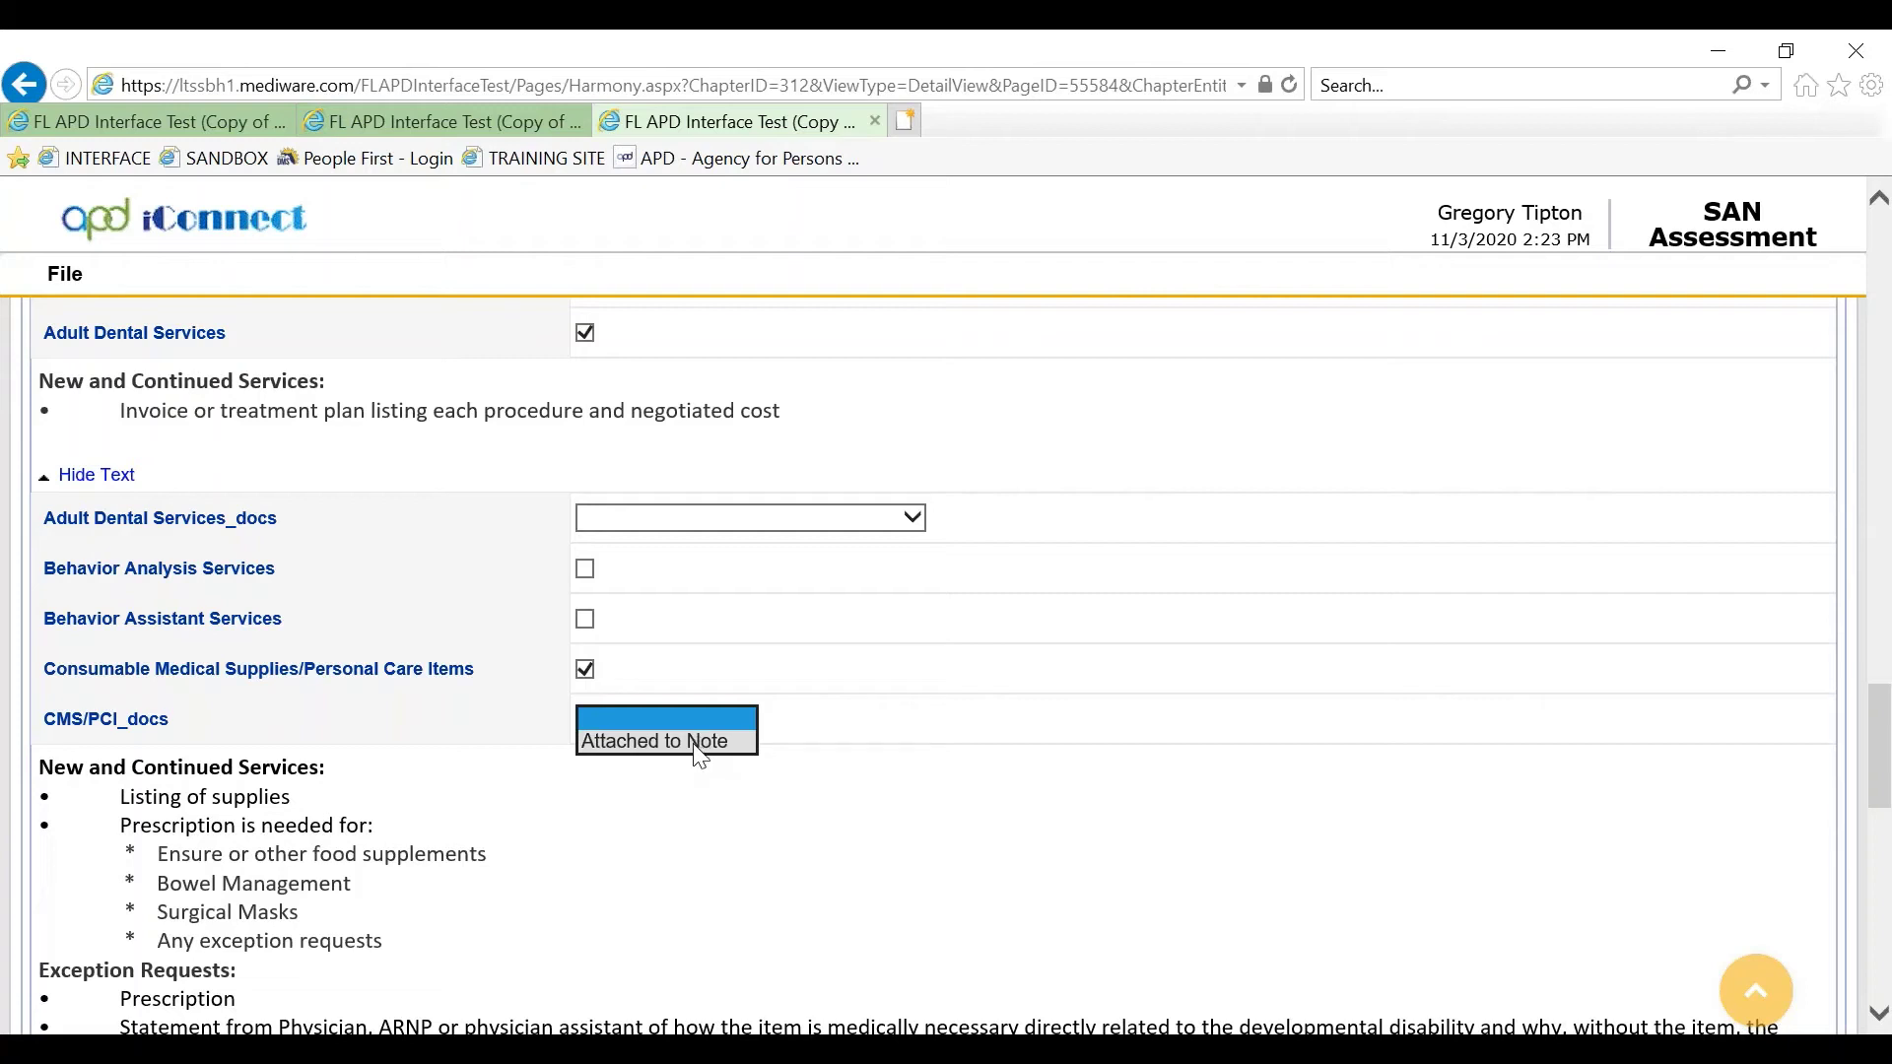
pyautogui.click(740, 617)
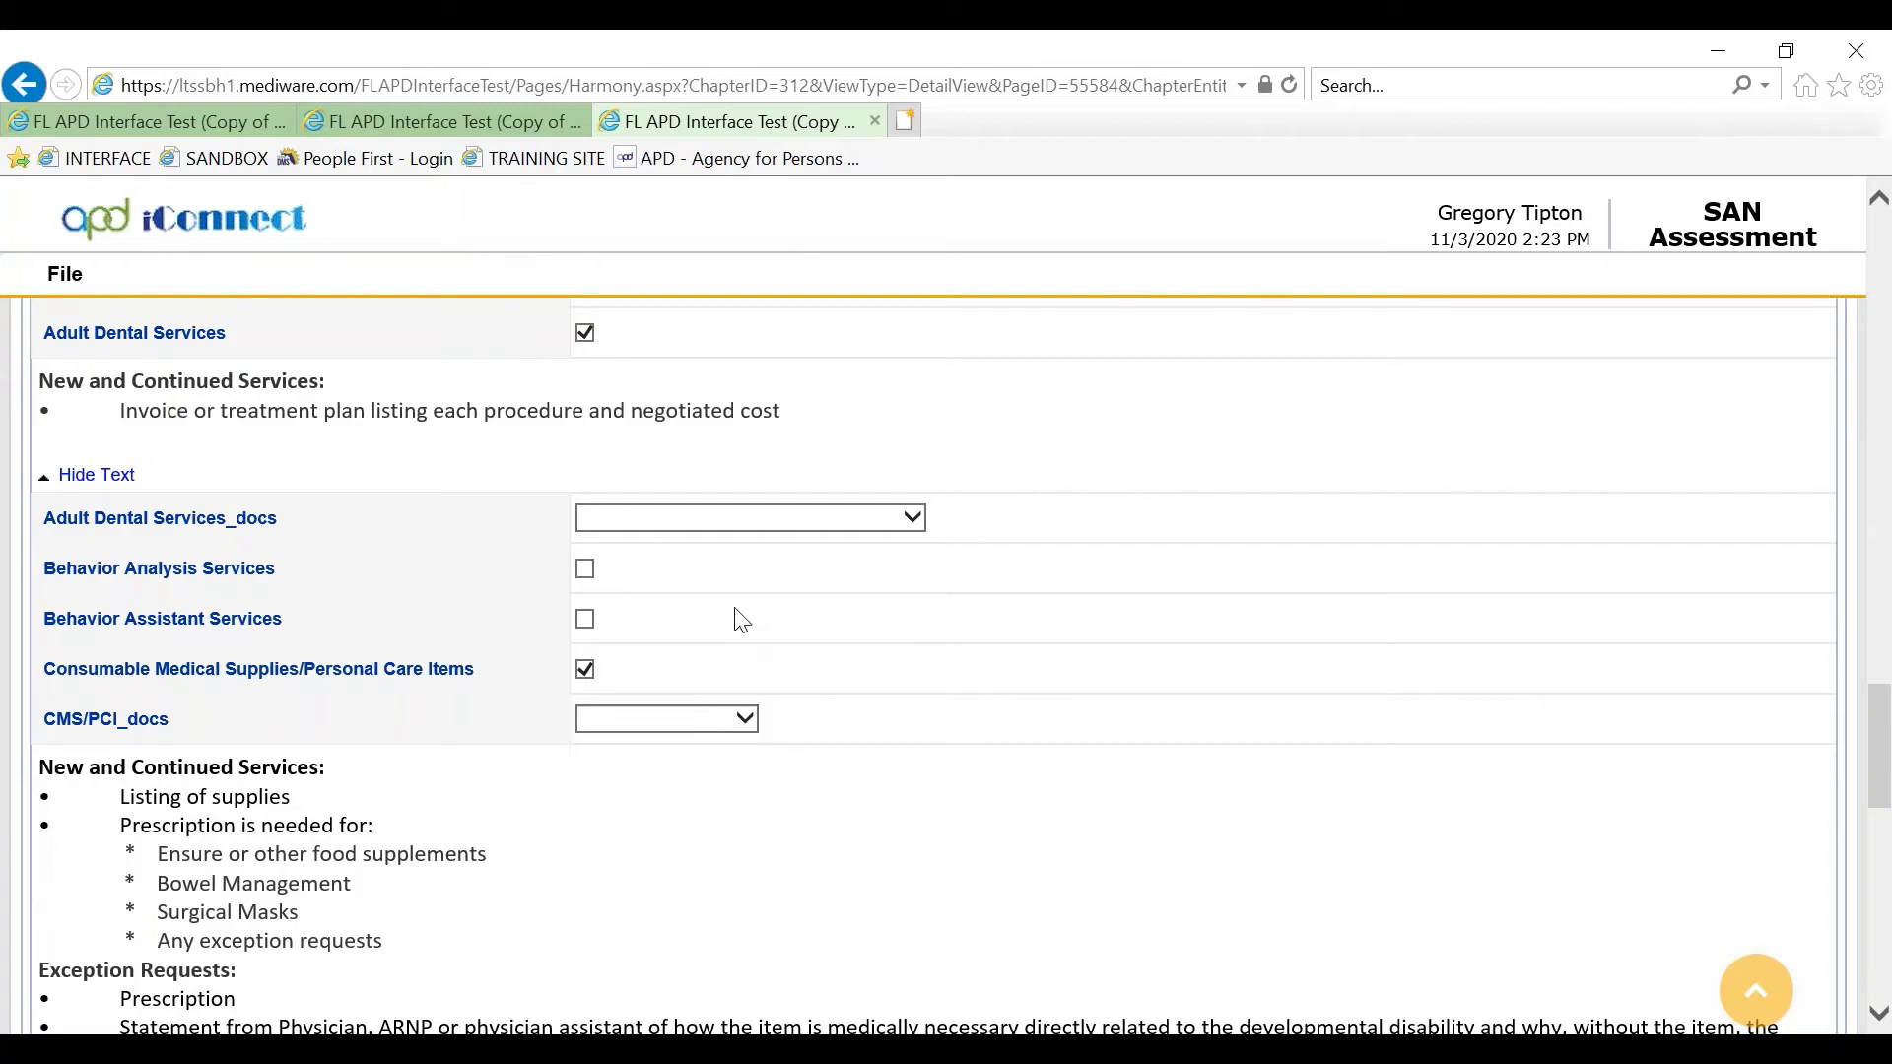
# Look through the remaining Section C services, and save and close the WSC SAN Request assessment
pyautogui.scroll(-10, 735, 634)
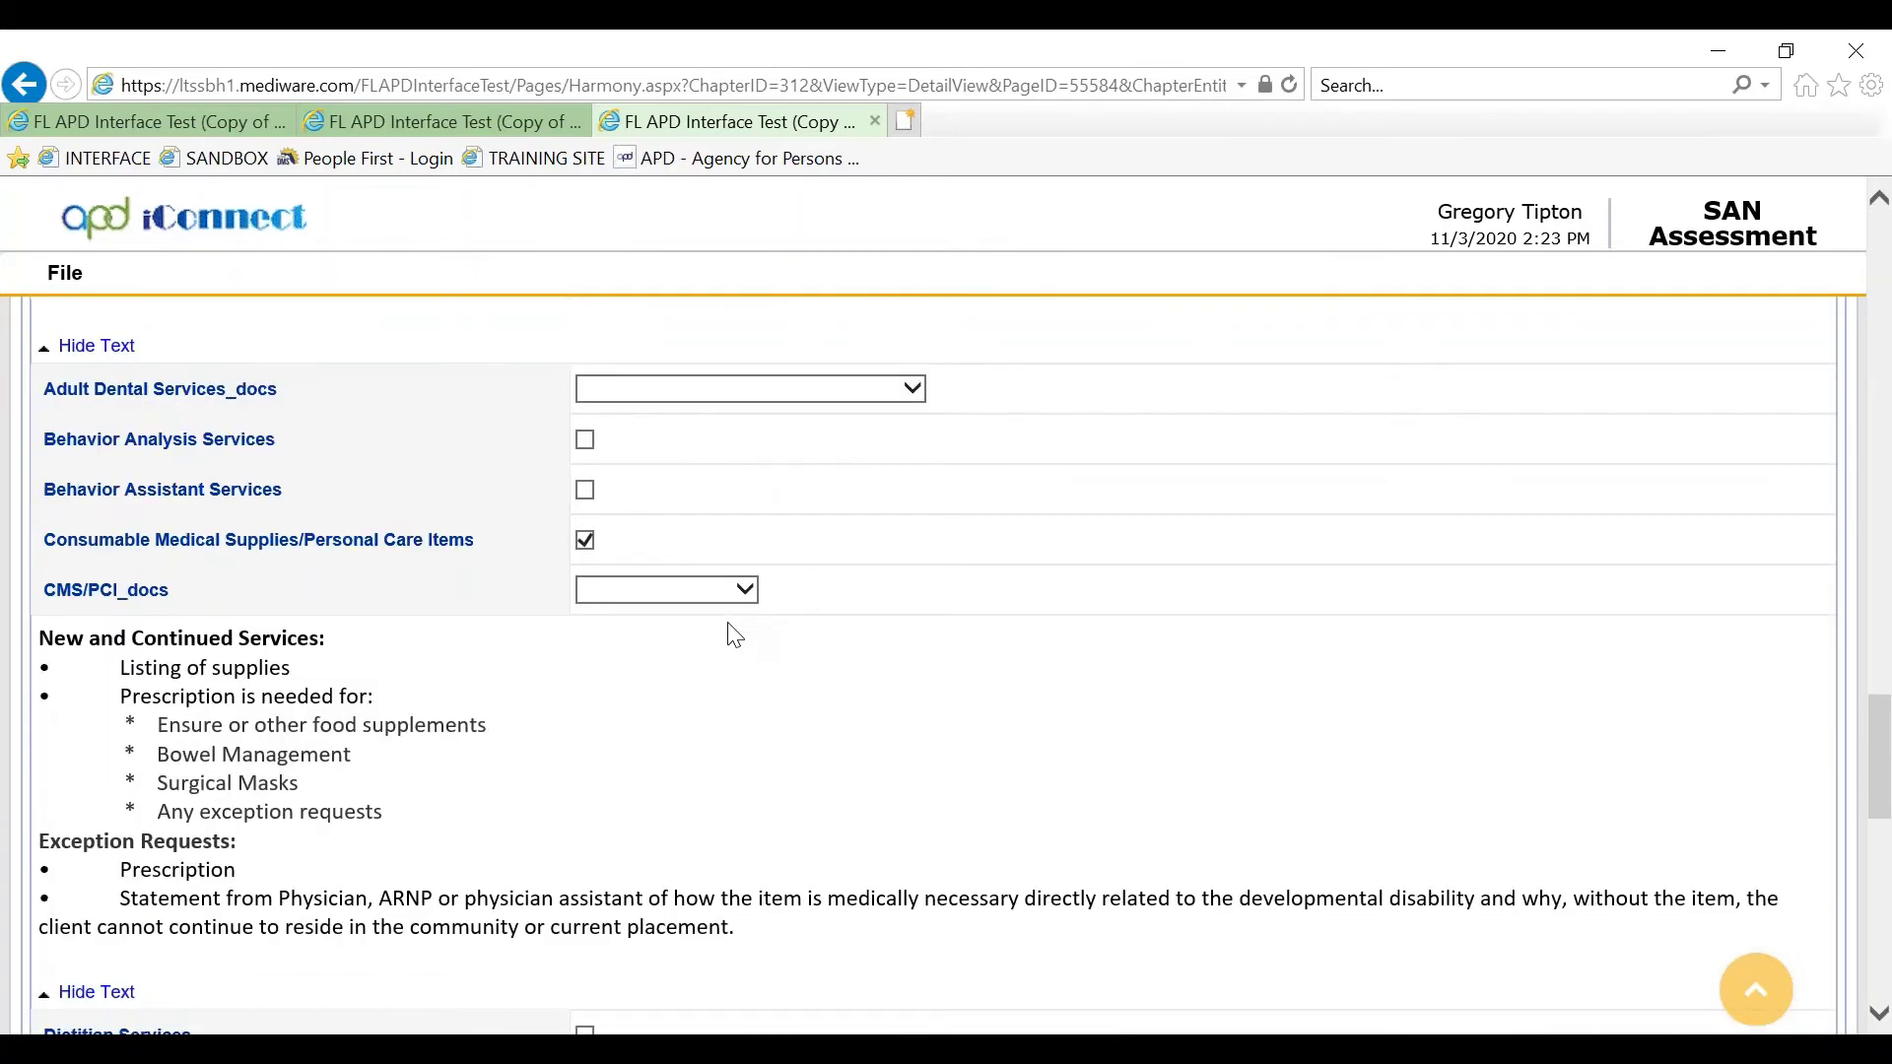
pyautogui.scroll(-4, 735, 634)
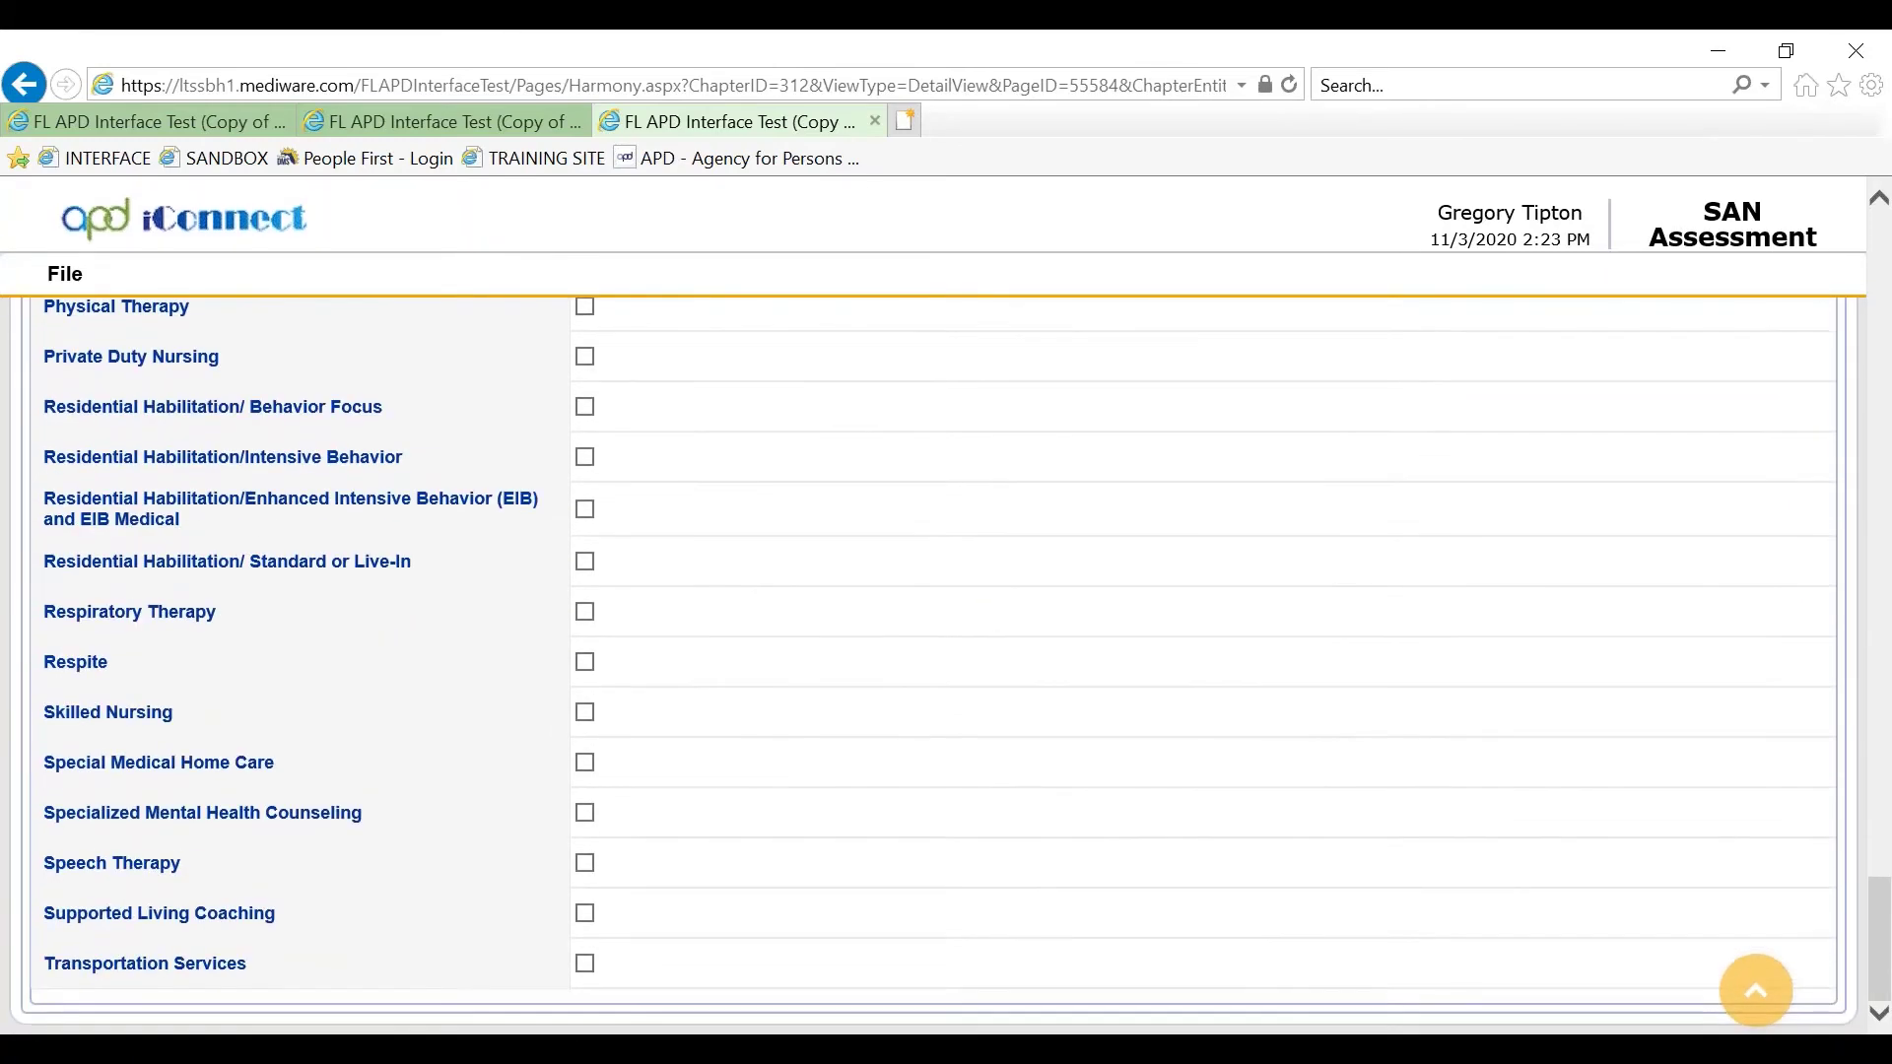
pyautogui.scroll(8, 735, 634)
pyautogui.scroll(15, 736, 634)
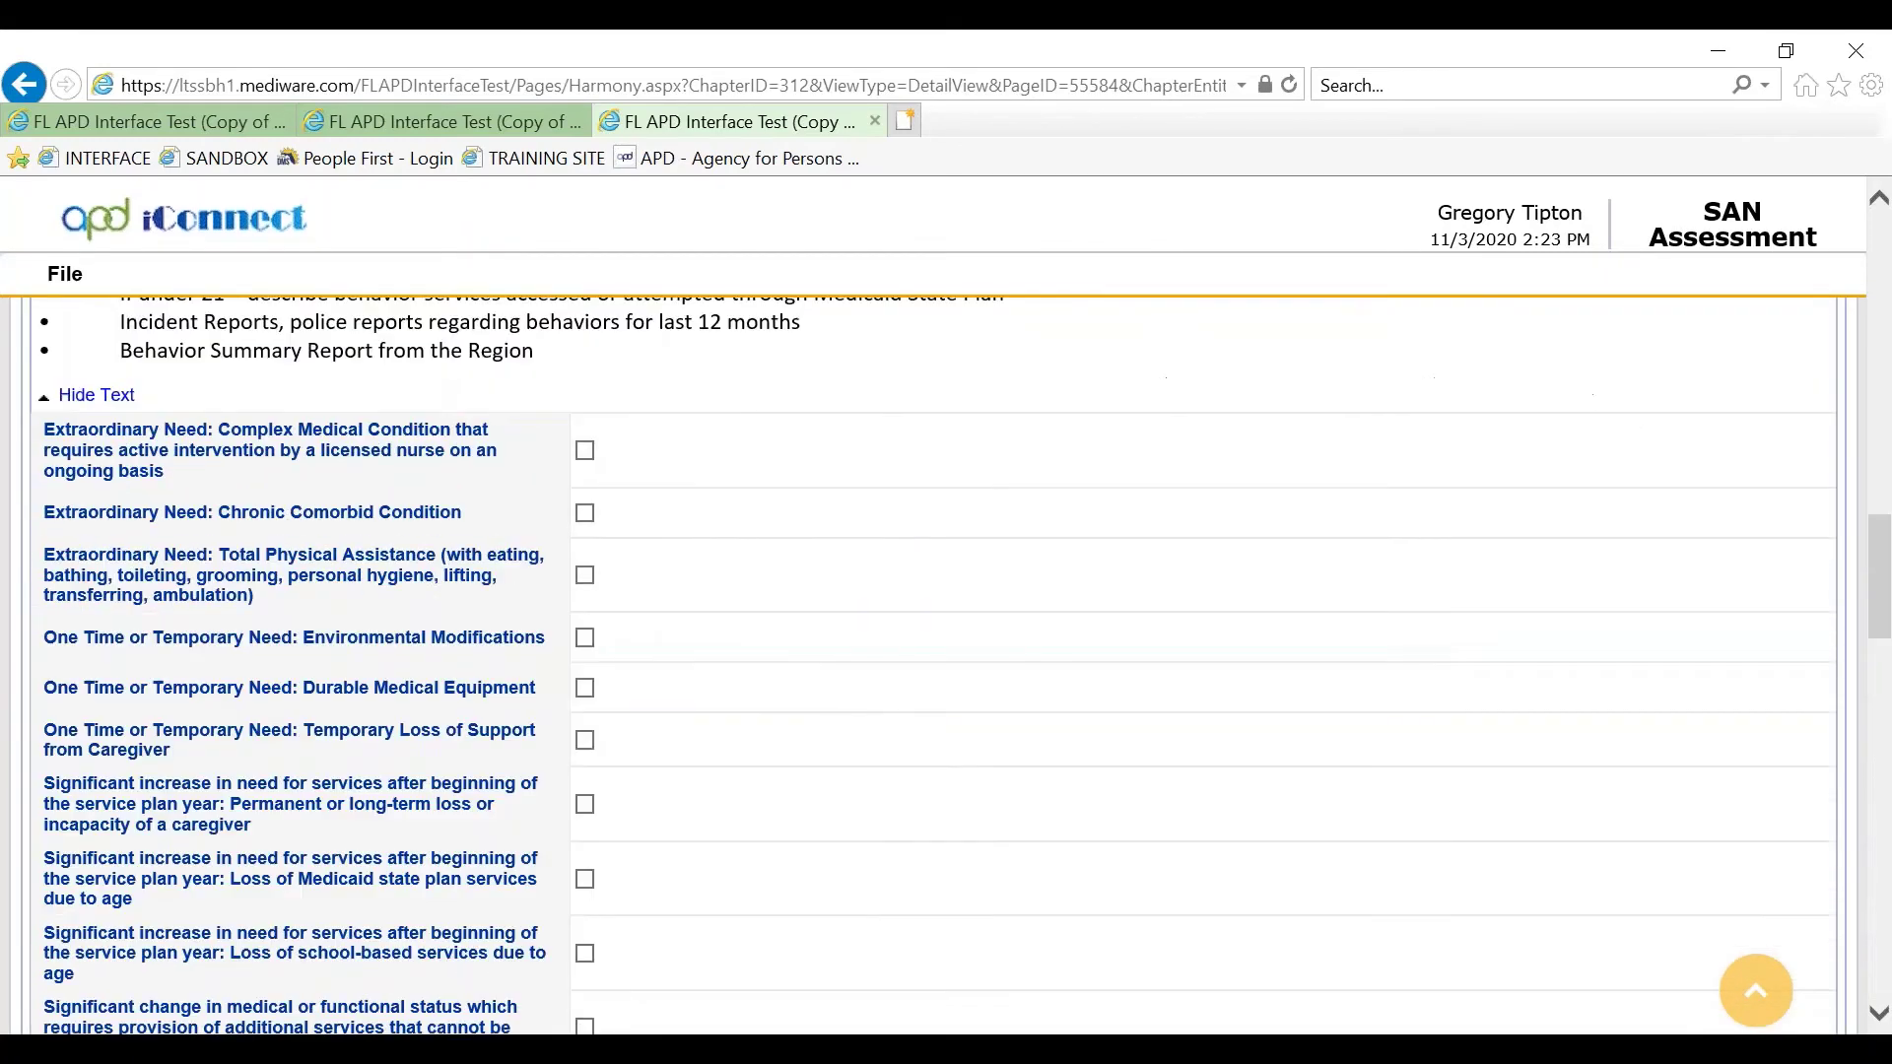
pyautogui.scroll(12, 710, 646)
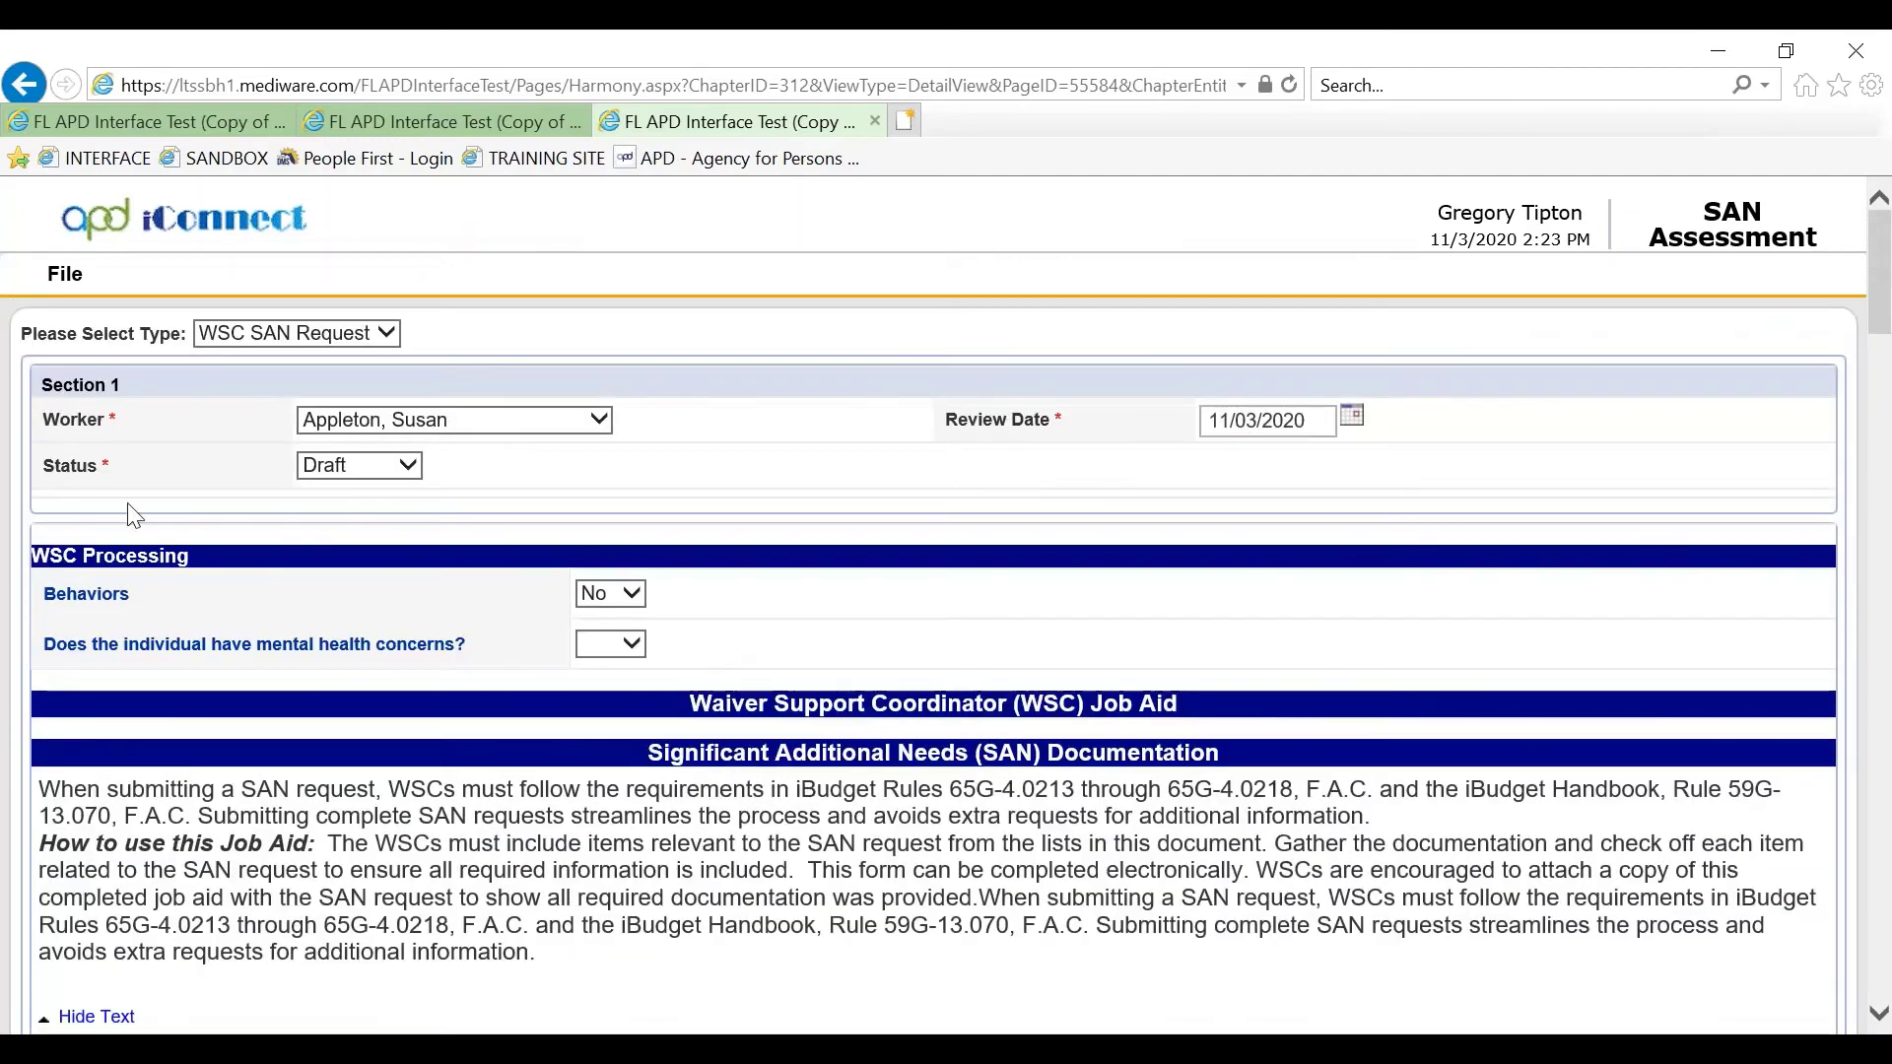
pyautogui.click(65, 276)
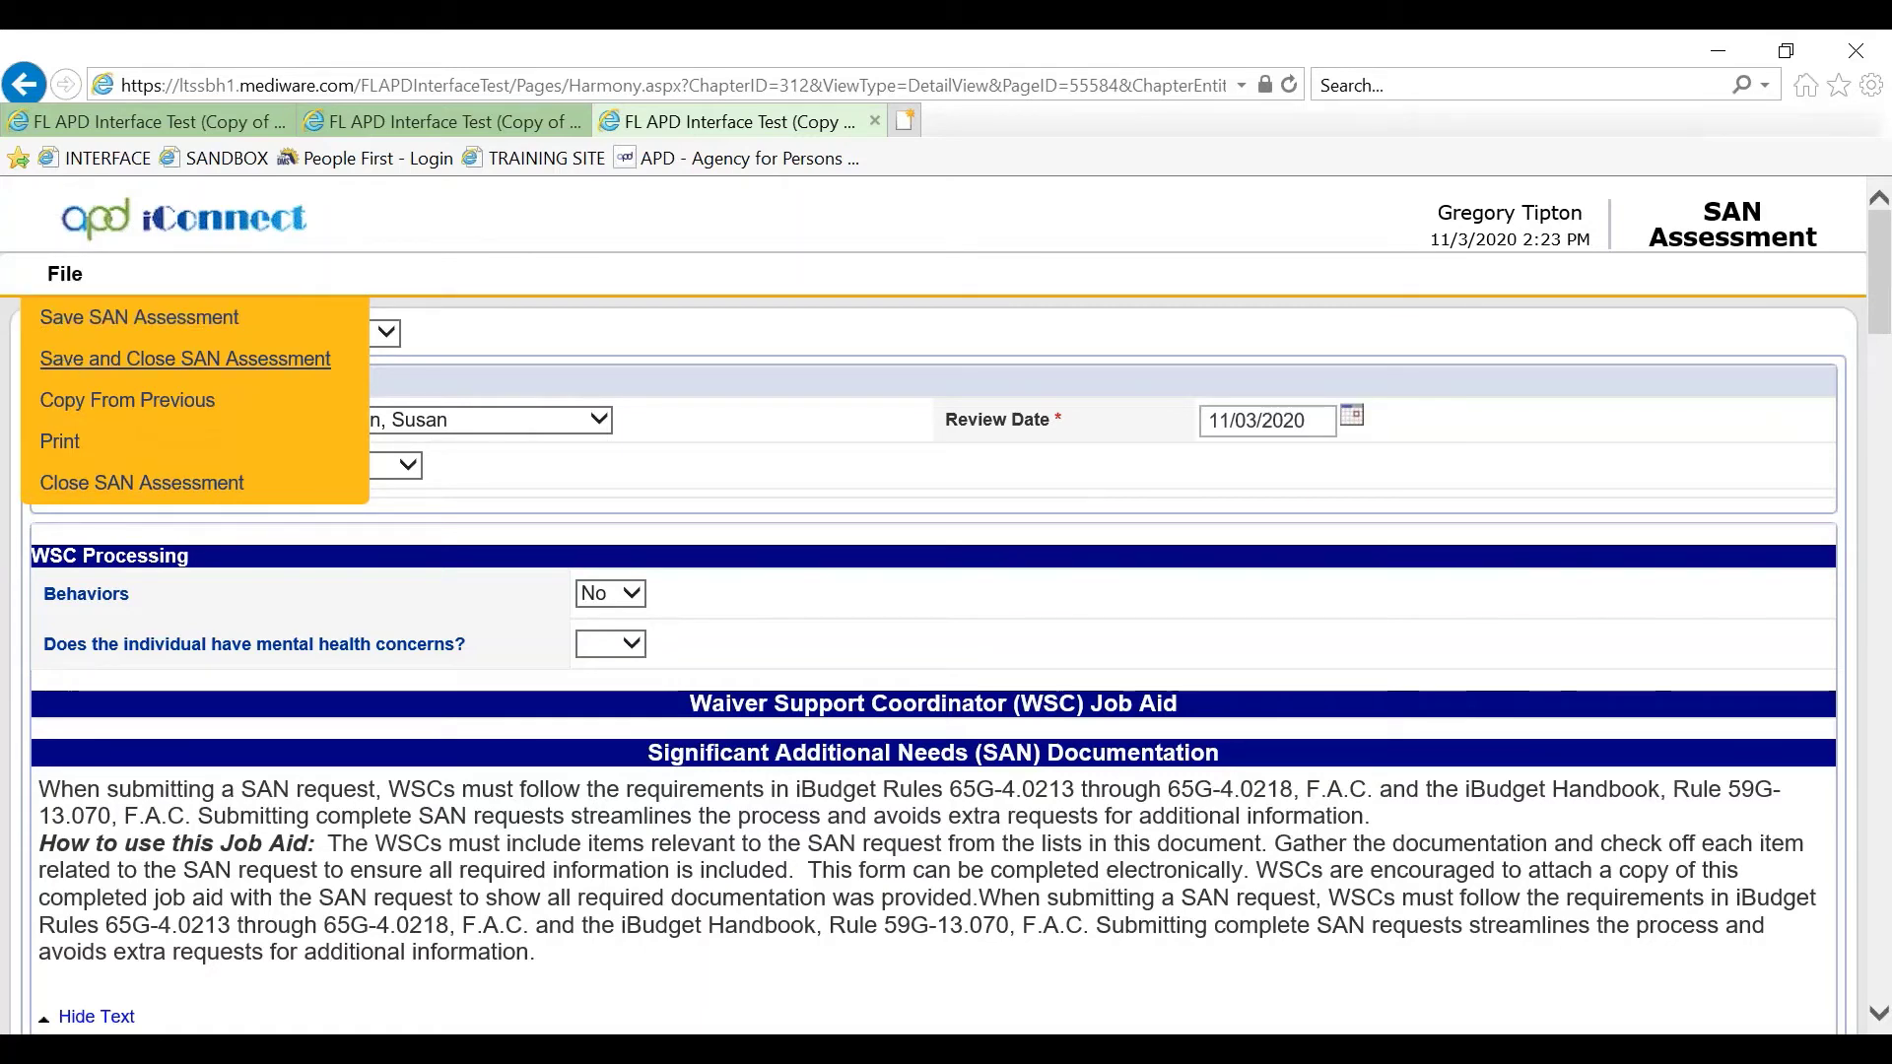
pyautogui.click(61, 360)
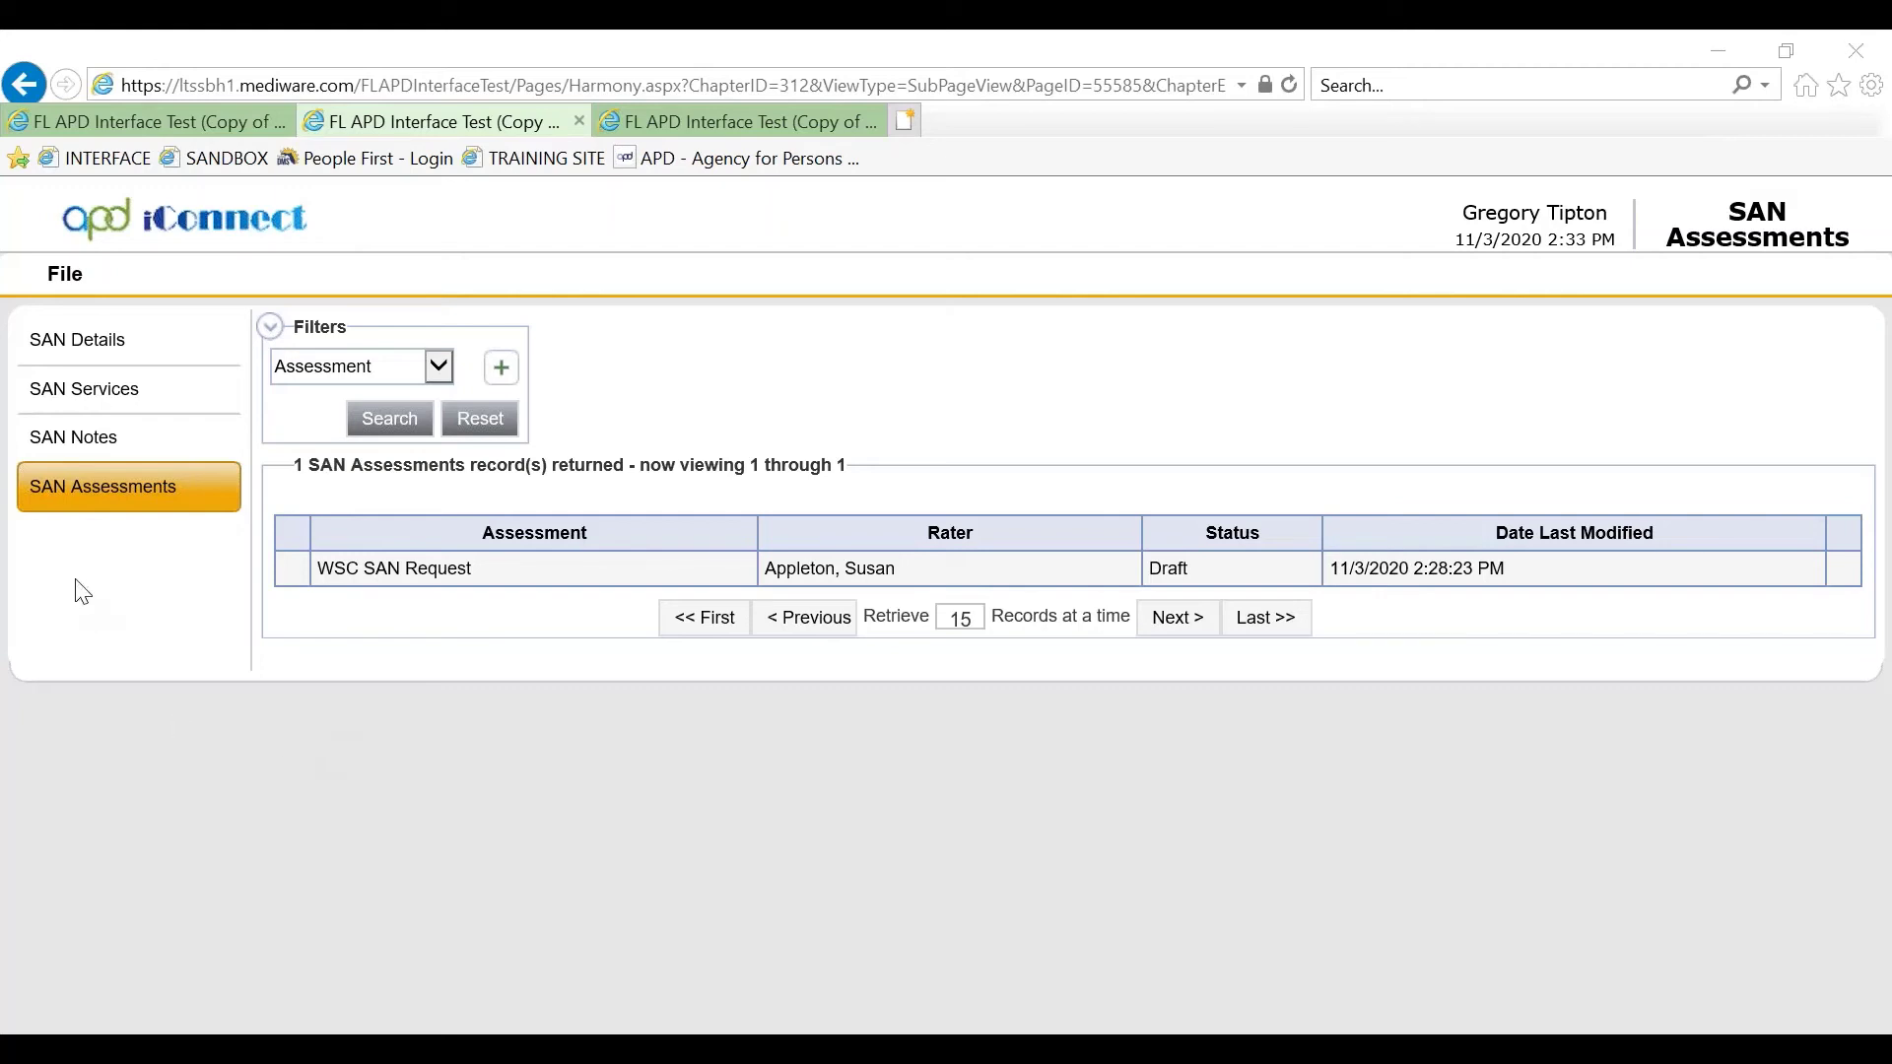
# Start a new SAN note in the SAN record's notes
pyautogui.click(63, 443)
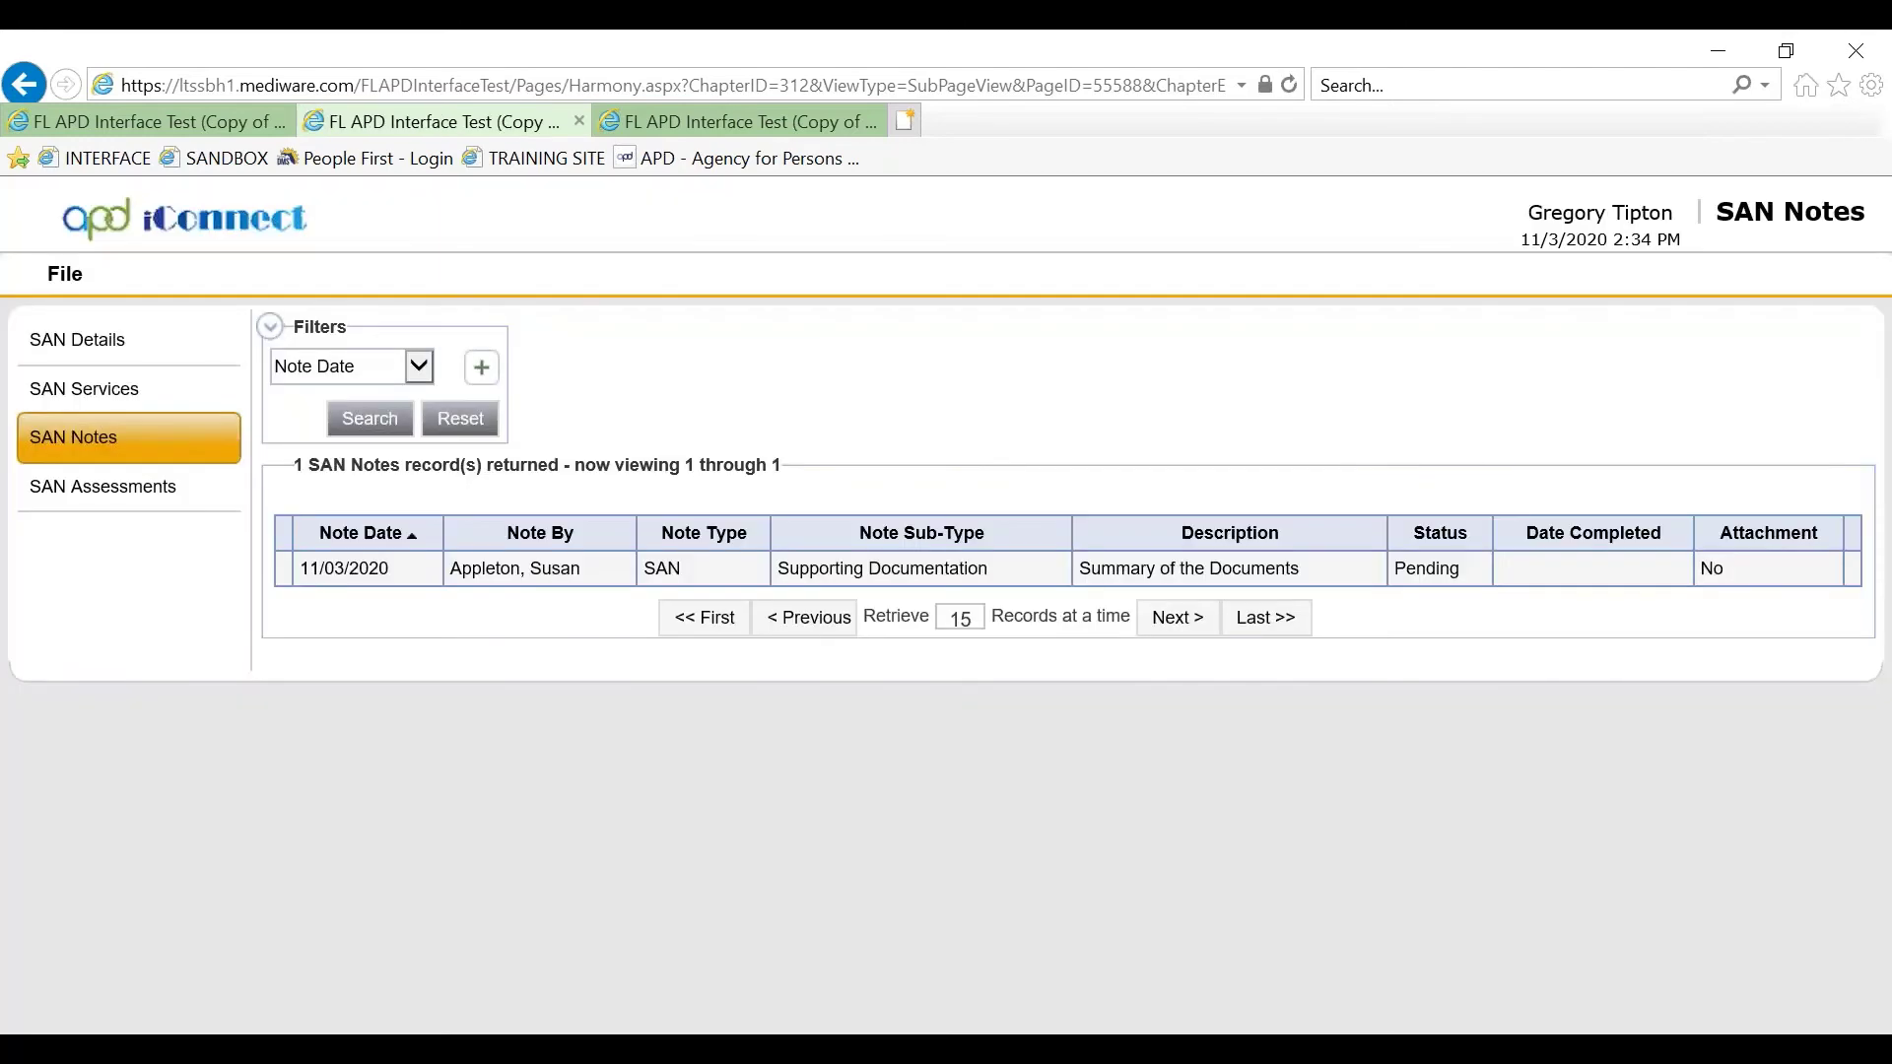
pyautogui.click(59, 272)
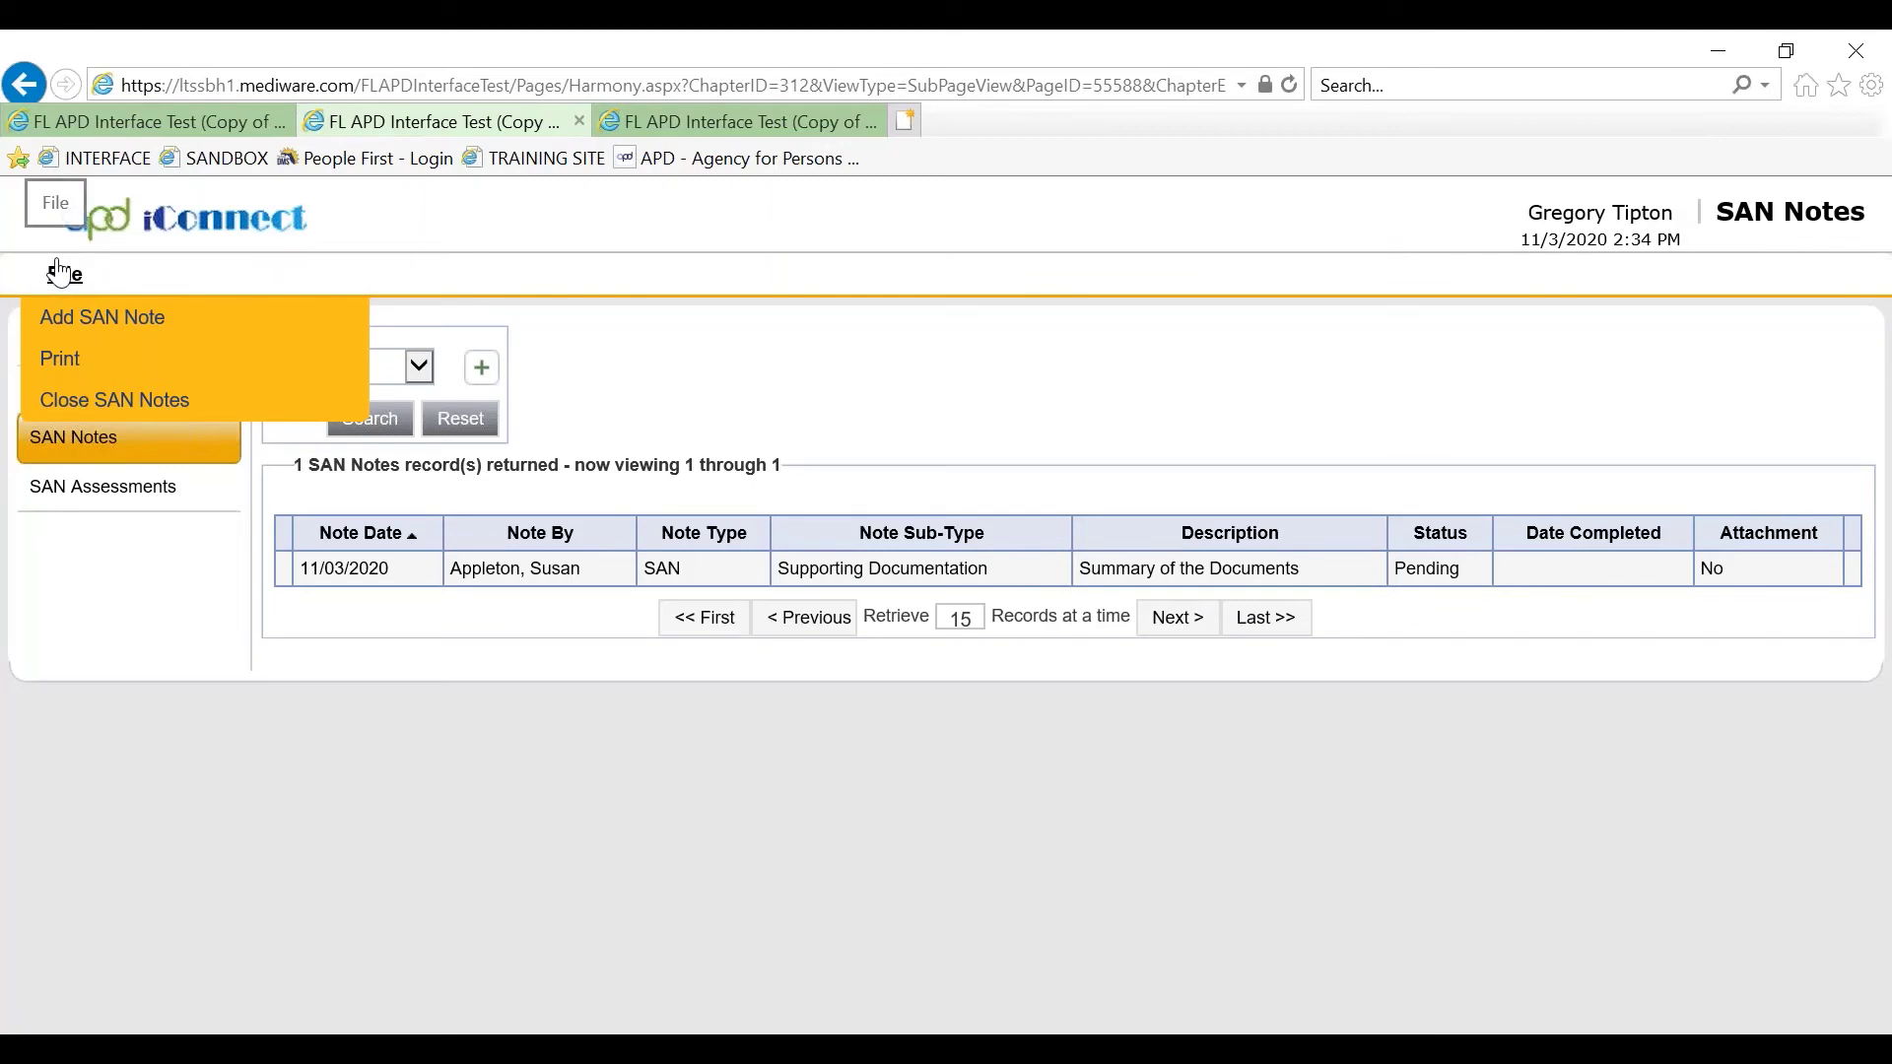
pyautogui.click(95, 320)
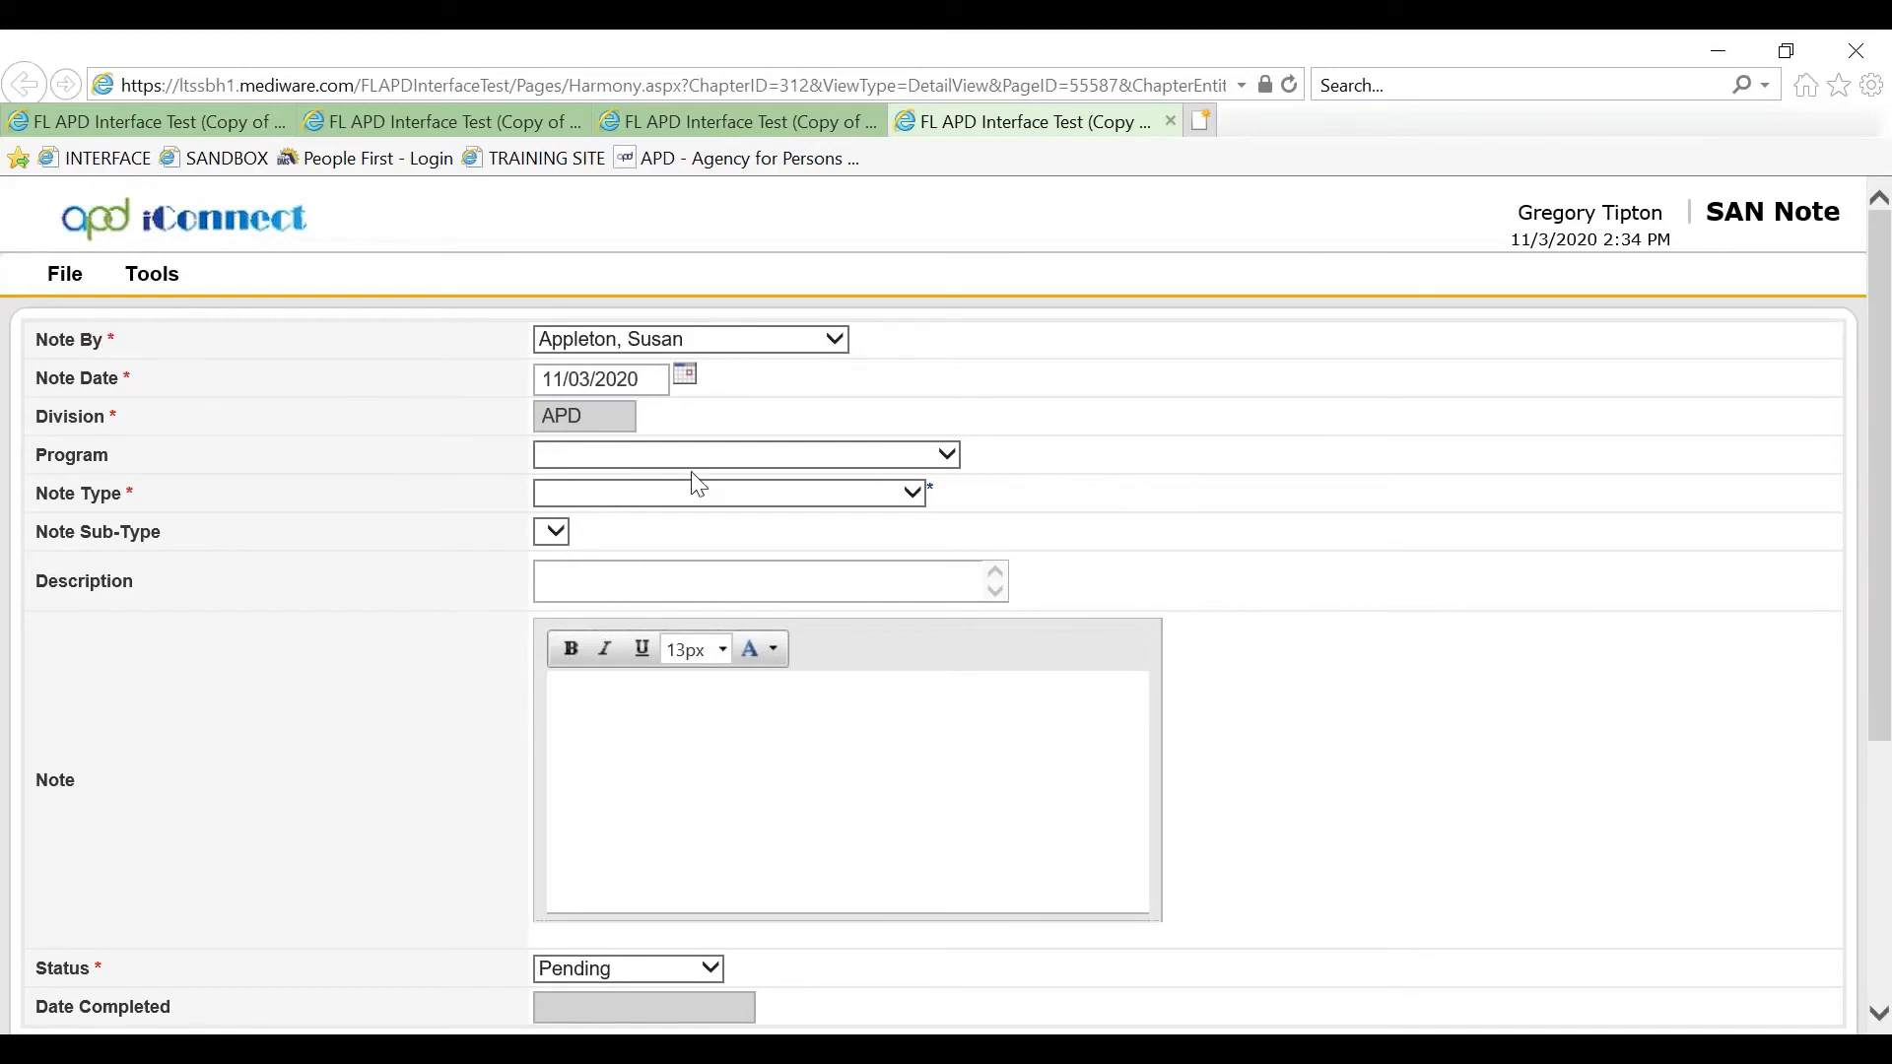
# Set the note type to SAN, the sub-type to Supporting Documentation and the description to "Summary of Documents"
pyautogui.click(826, 494)
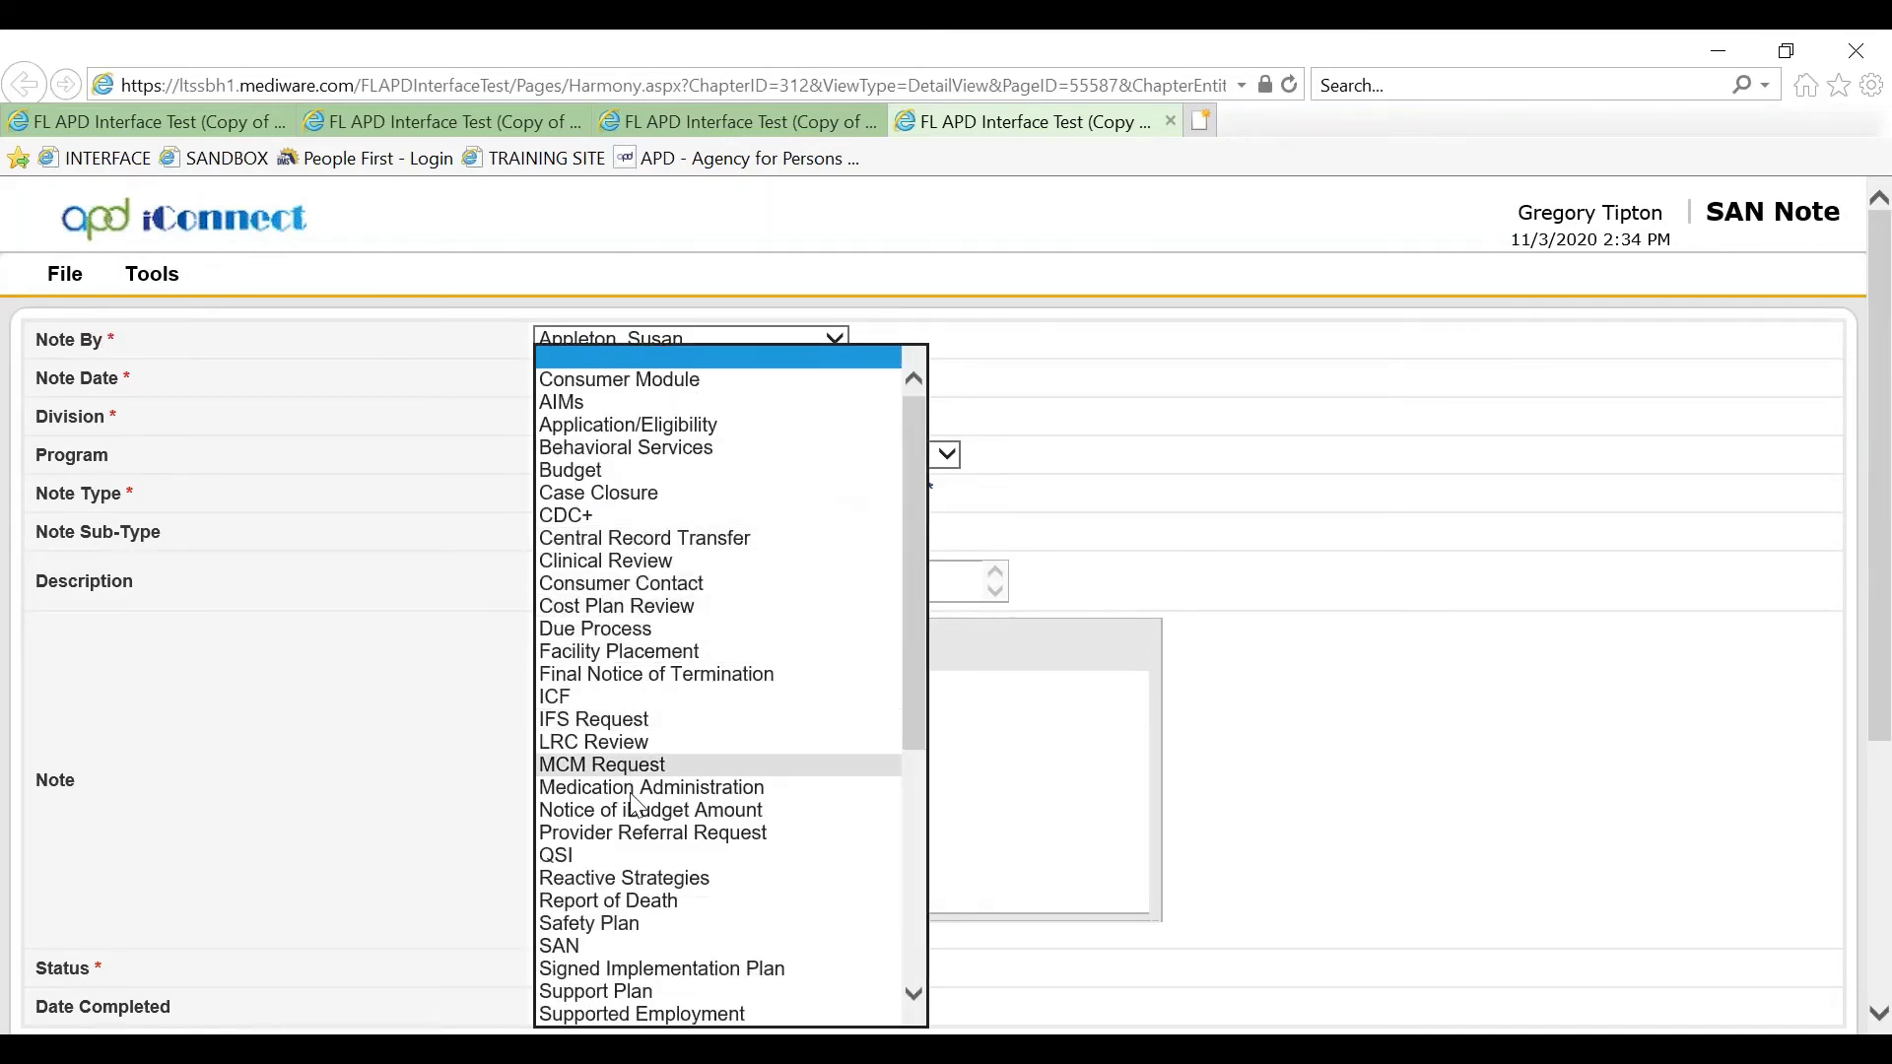
pyautogui.click(630, 944)
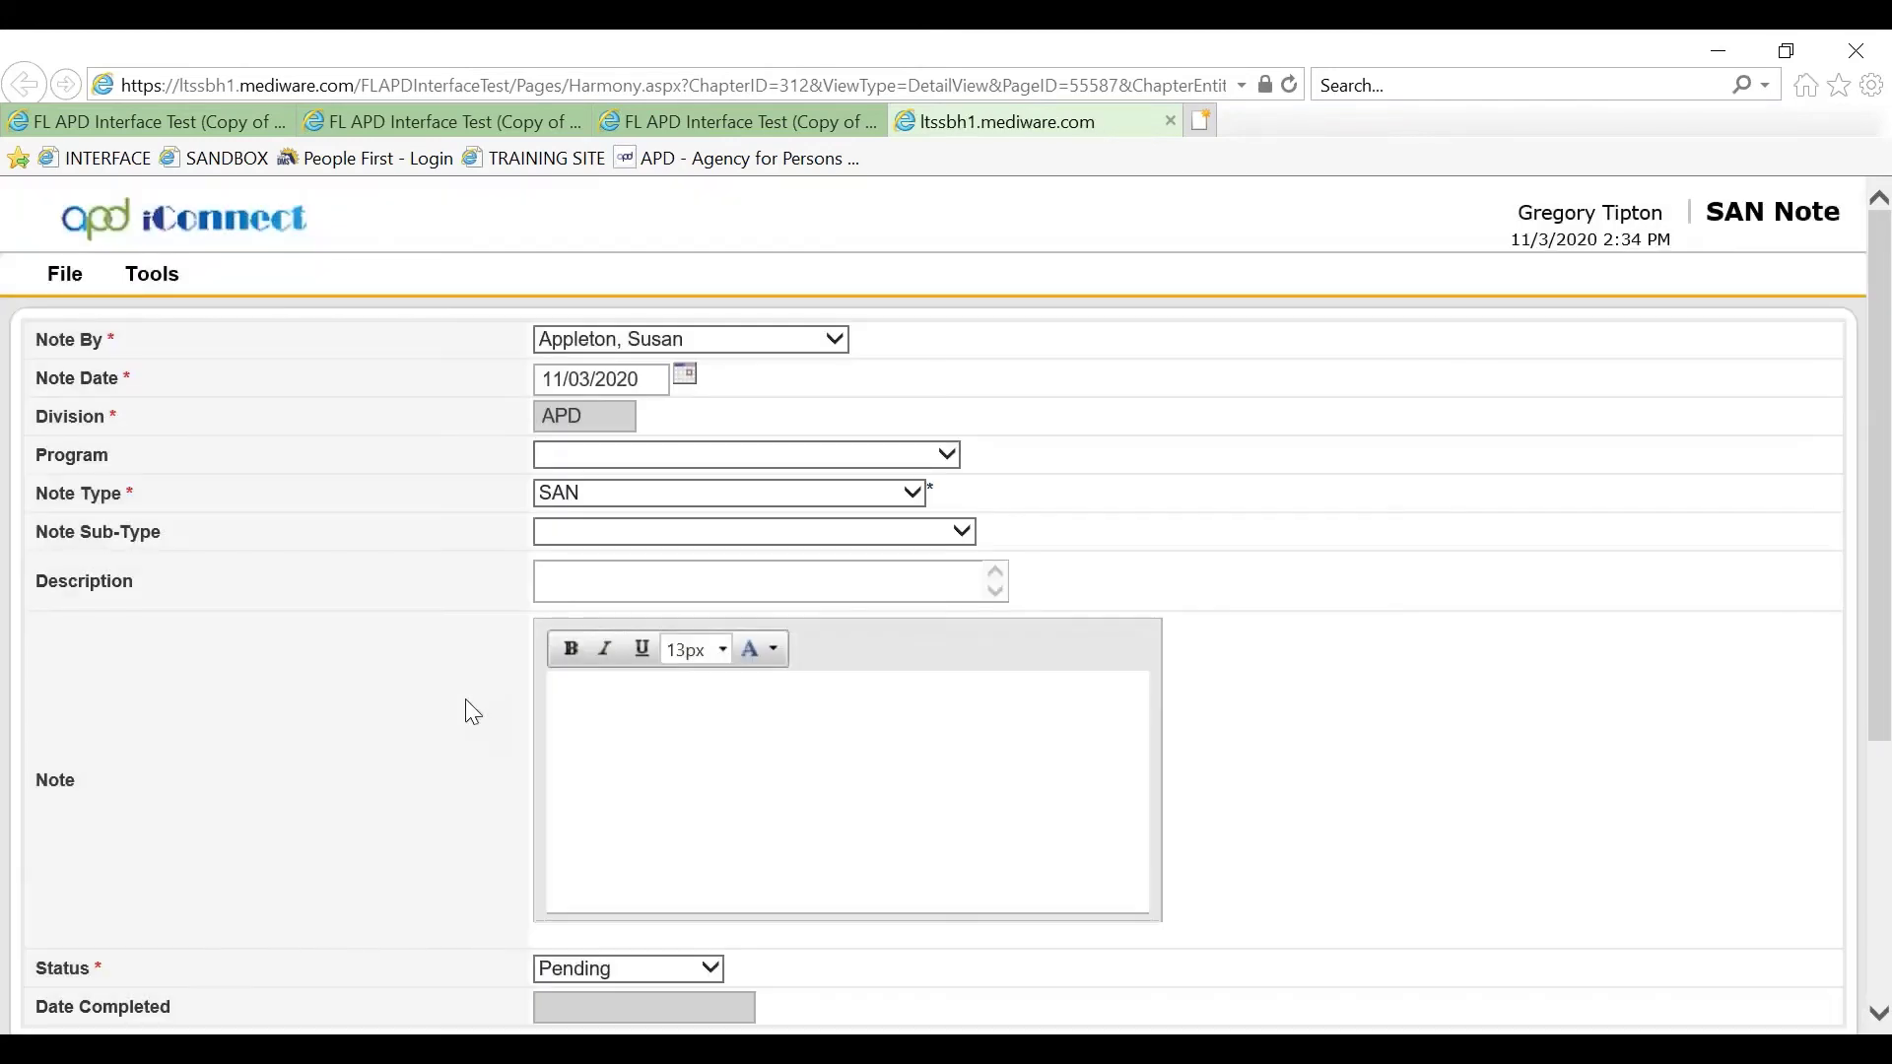
pyautogui.click(956, 533)
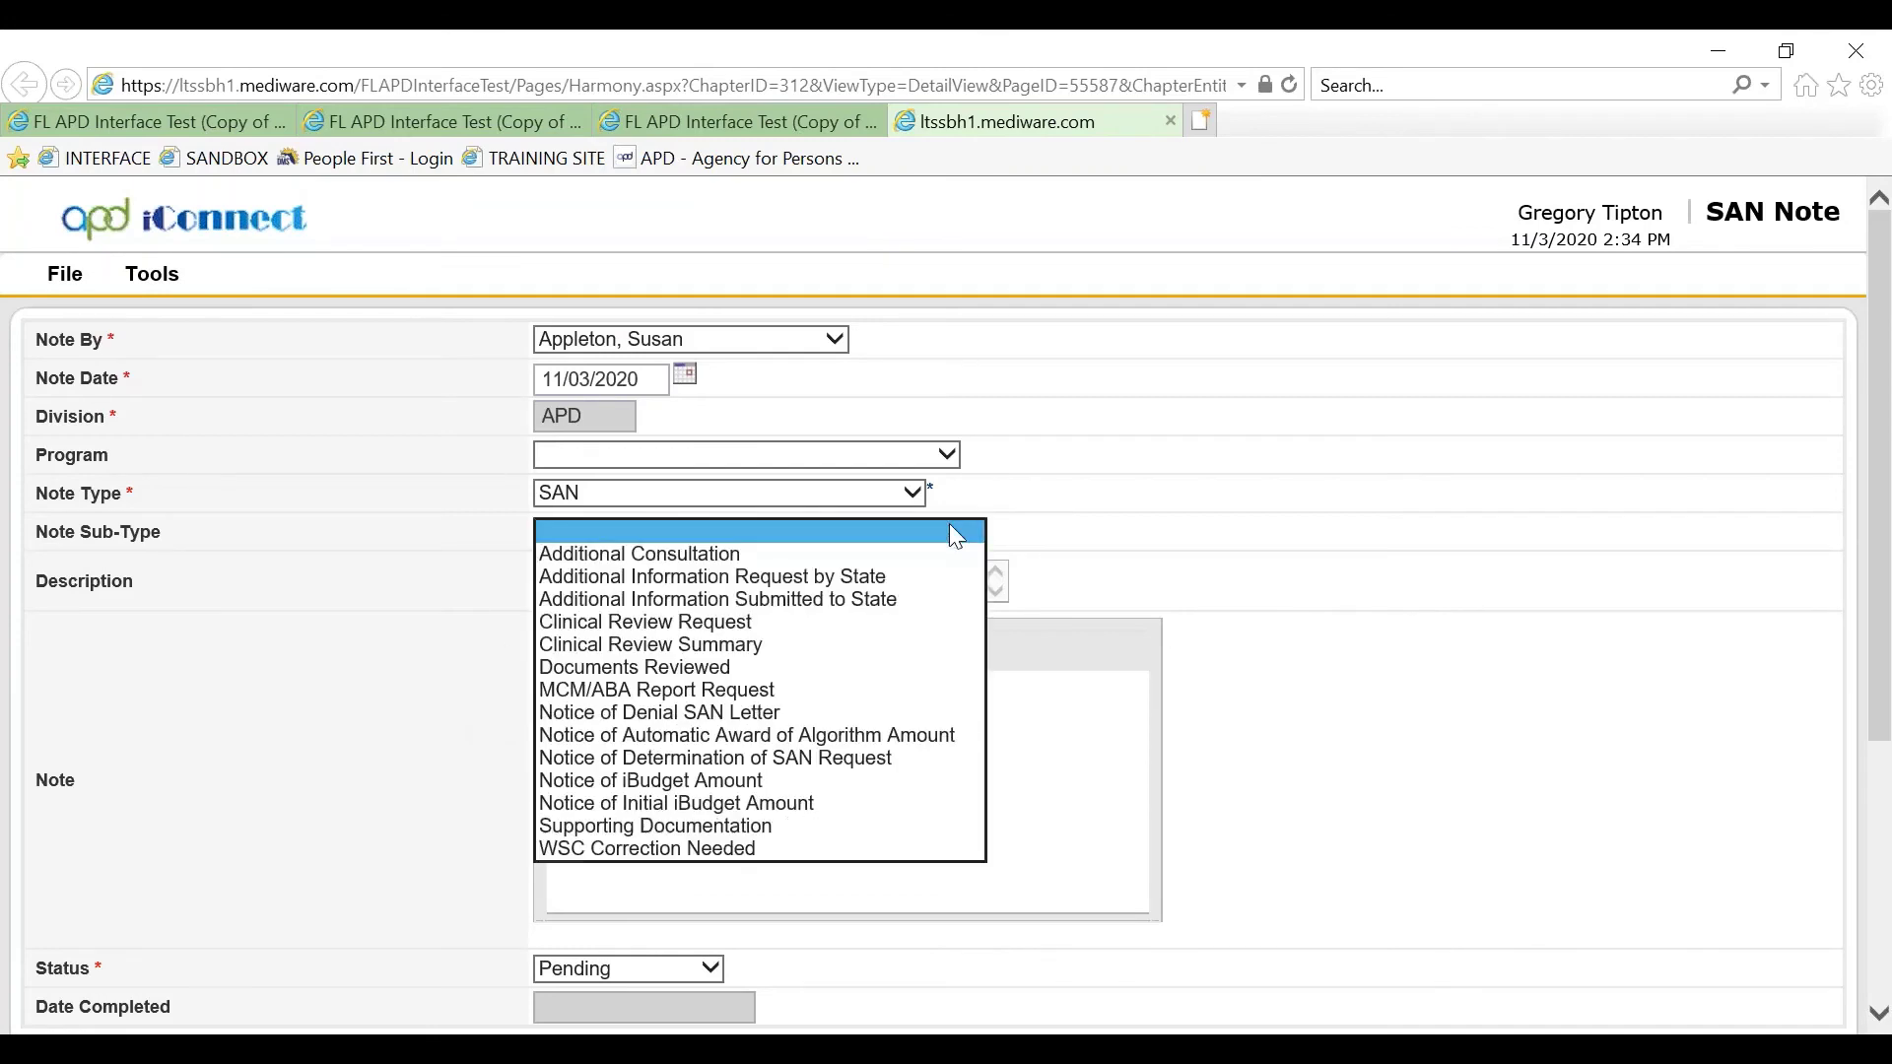
pyautogui.click(715, 828)
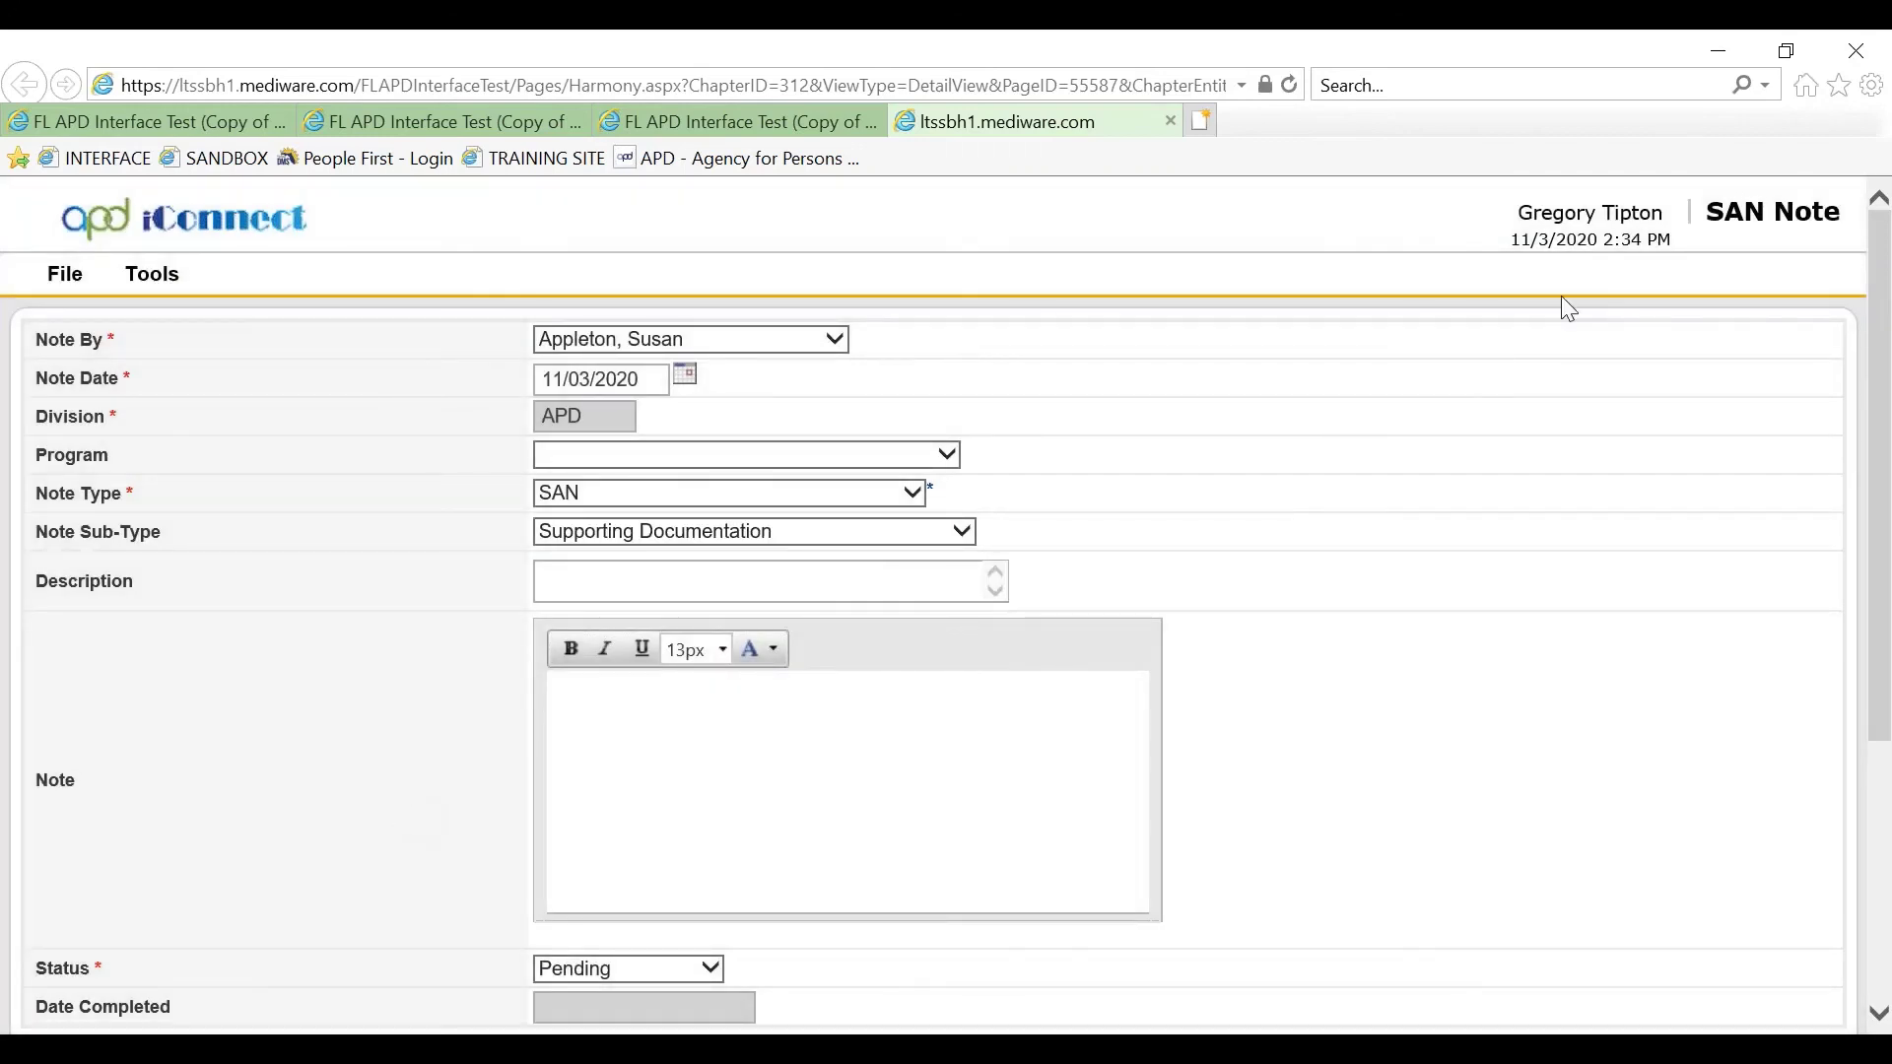
pyautogui.click(782, 570)
pyautogui.write('Summary of Documents')
pyautogui.click(675, 742)
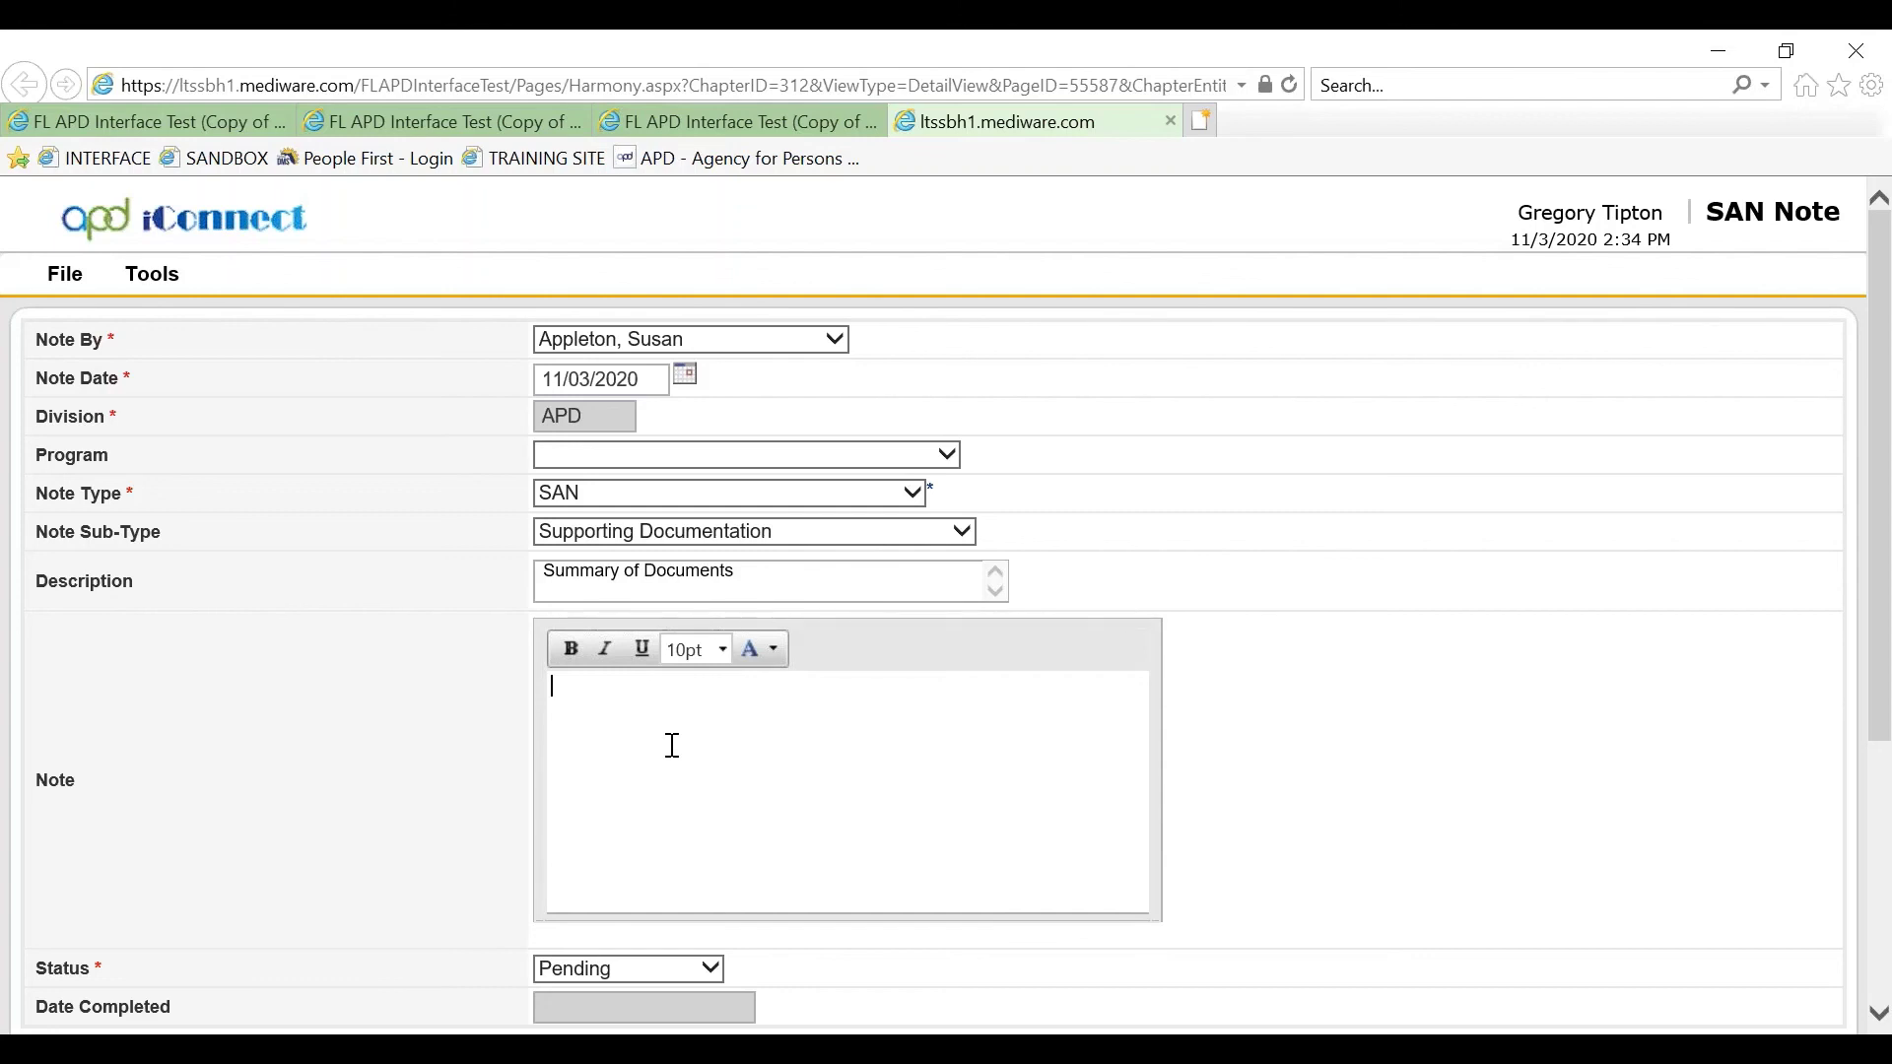
# Save and close the Supporting Documentation note, leaving its status as Pending
pyautogui.scroll(-4, 672, 746)
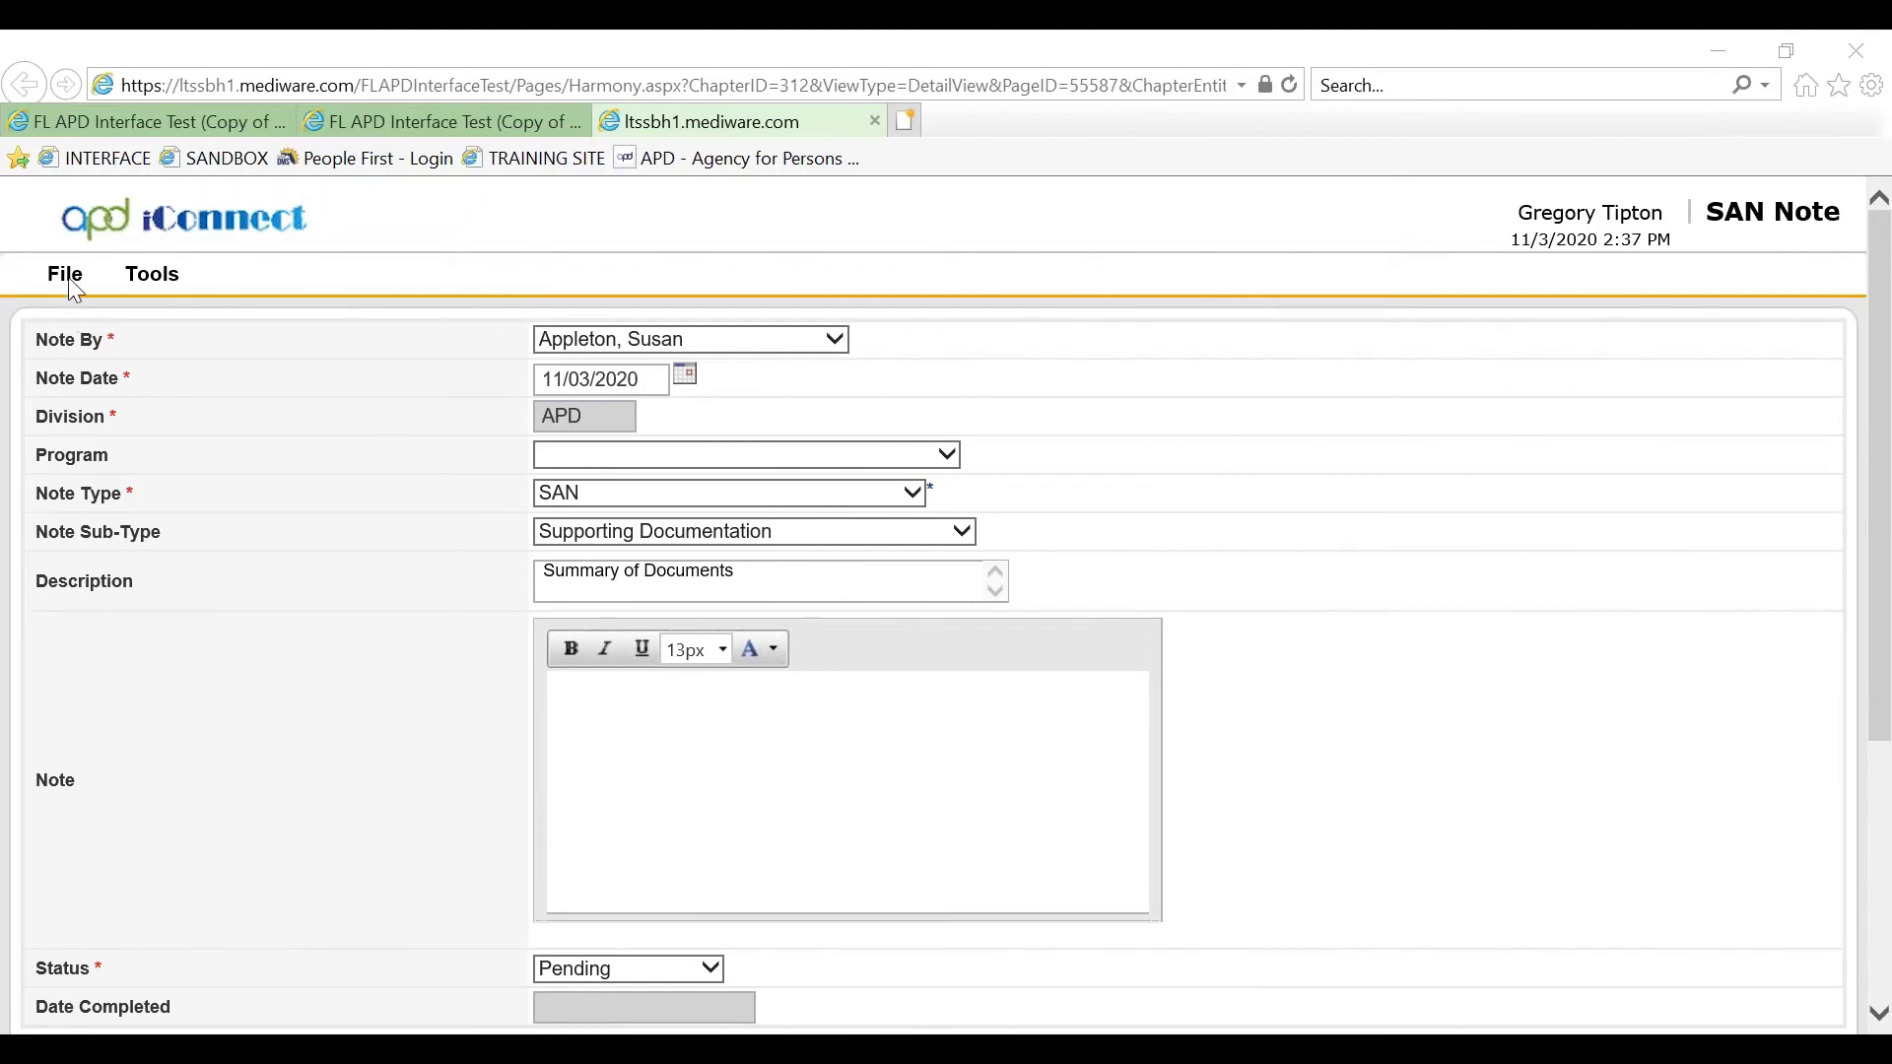
pyautogui.click(71, 281)
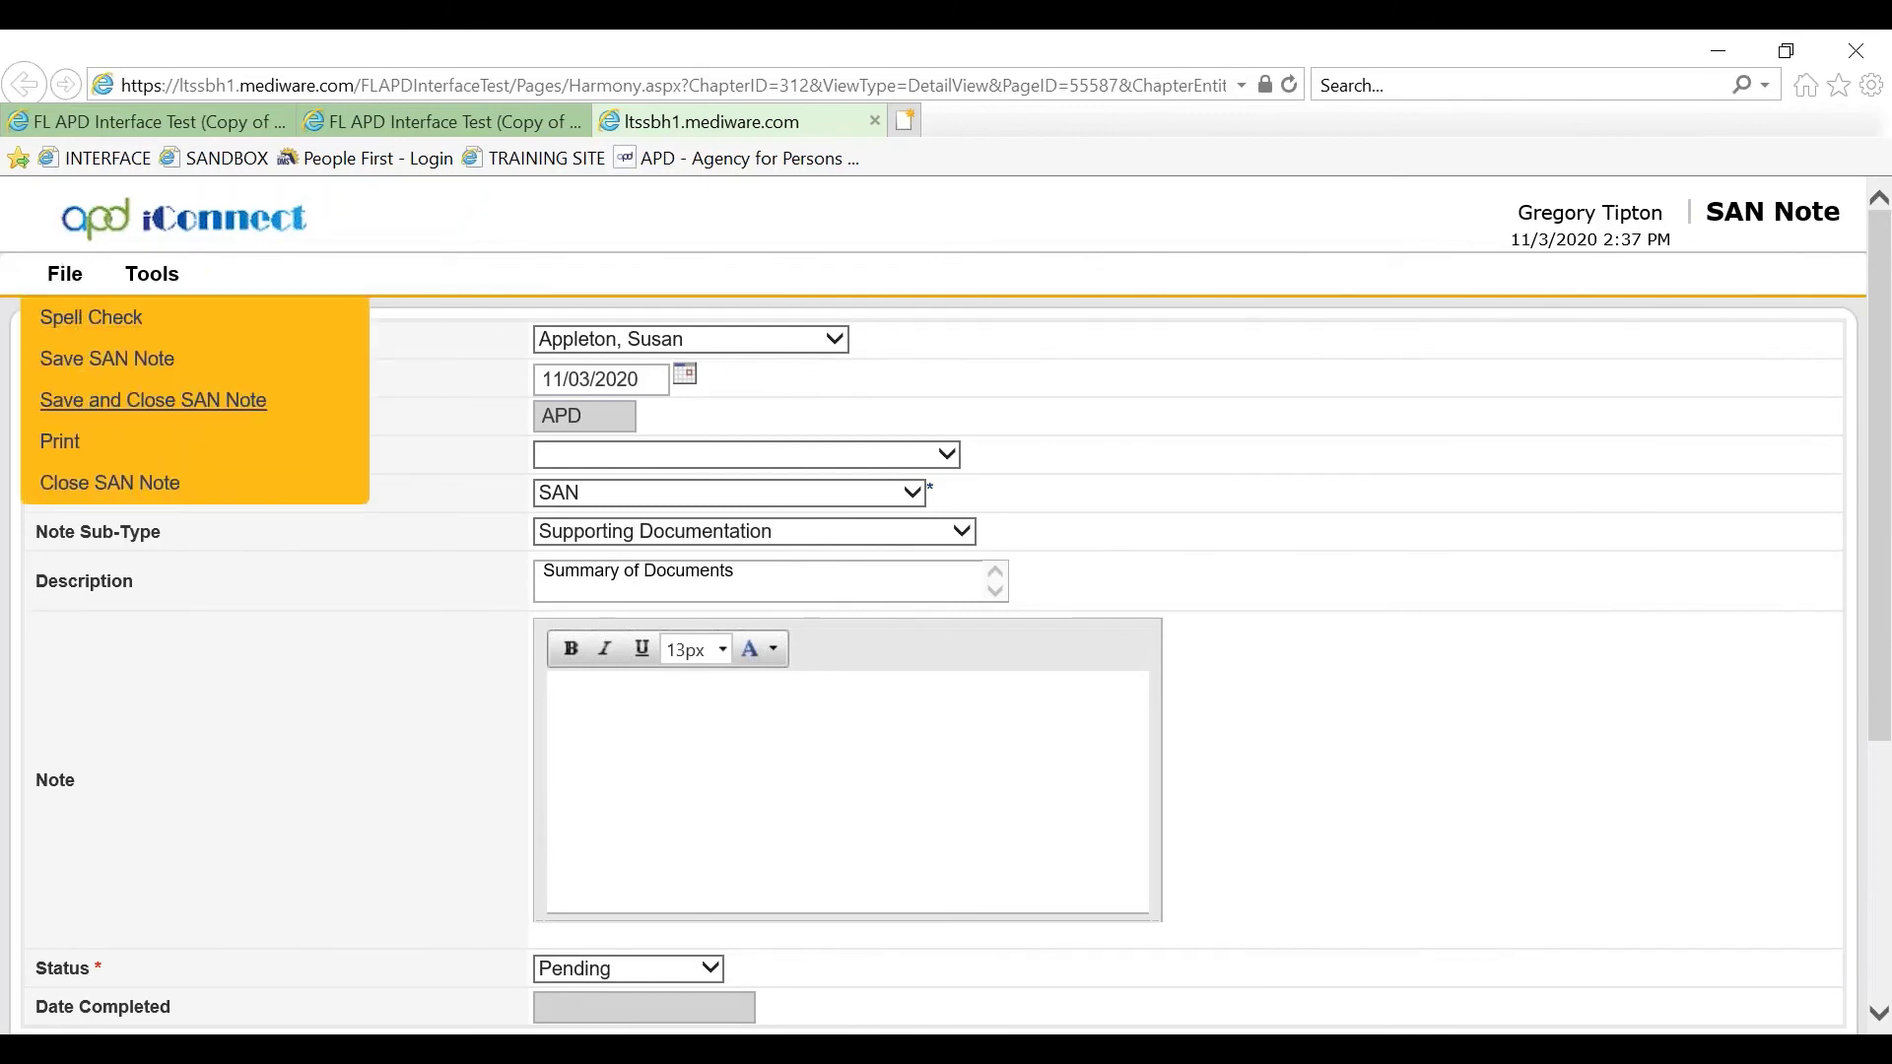
pyautogui.click(153, 399)
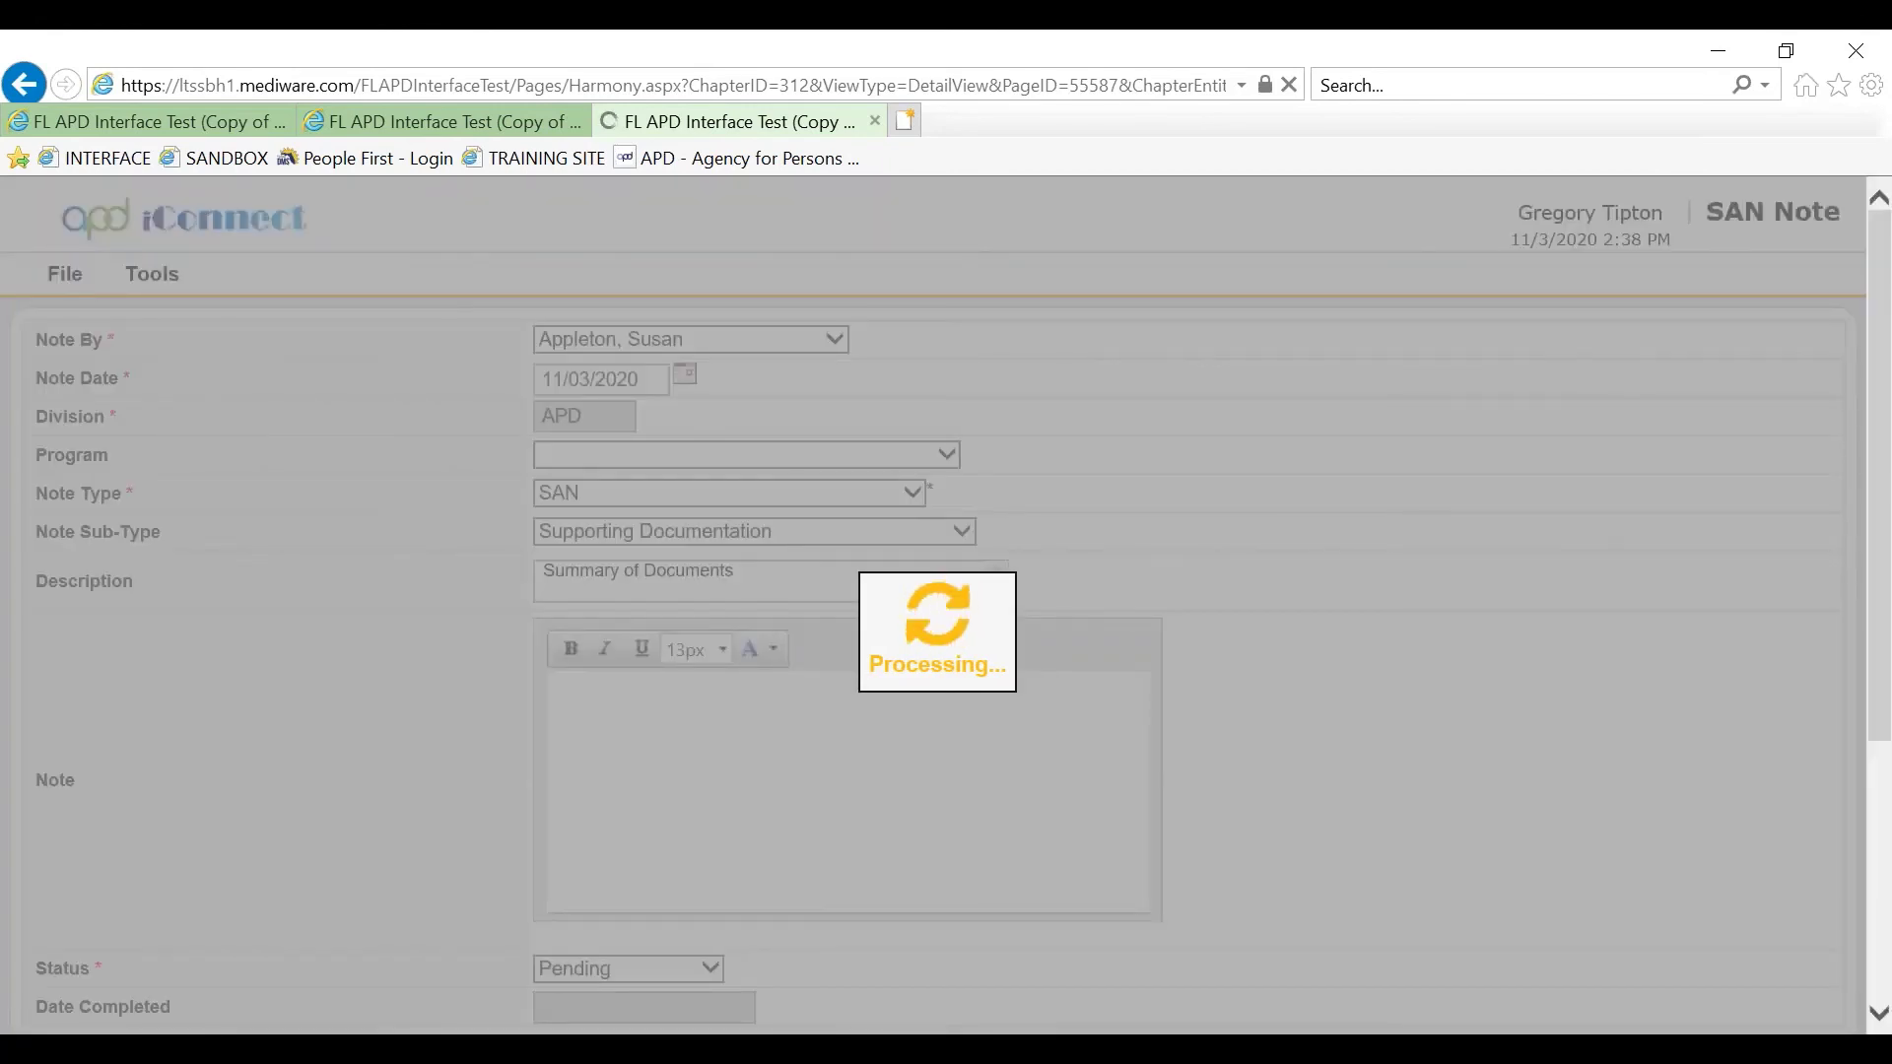
pyautogui.hotkey('ctrl', 'w')
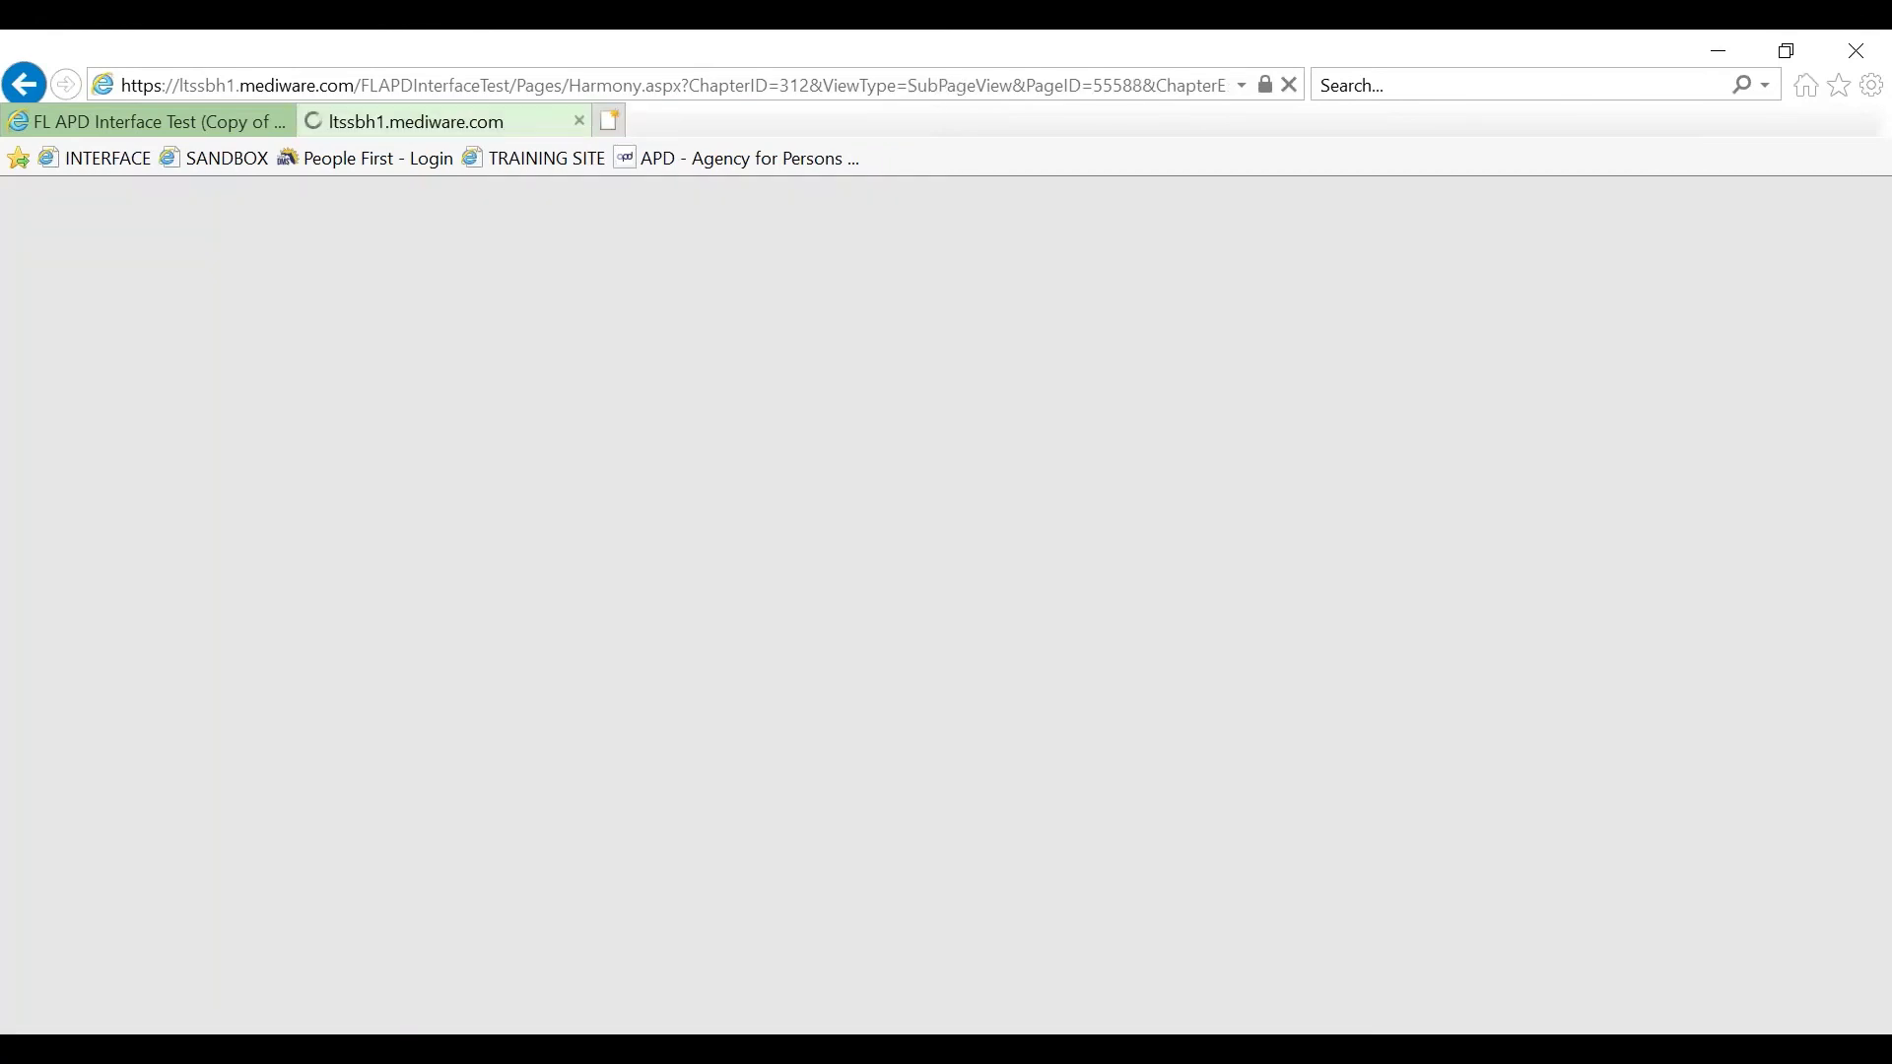